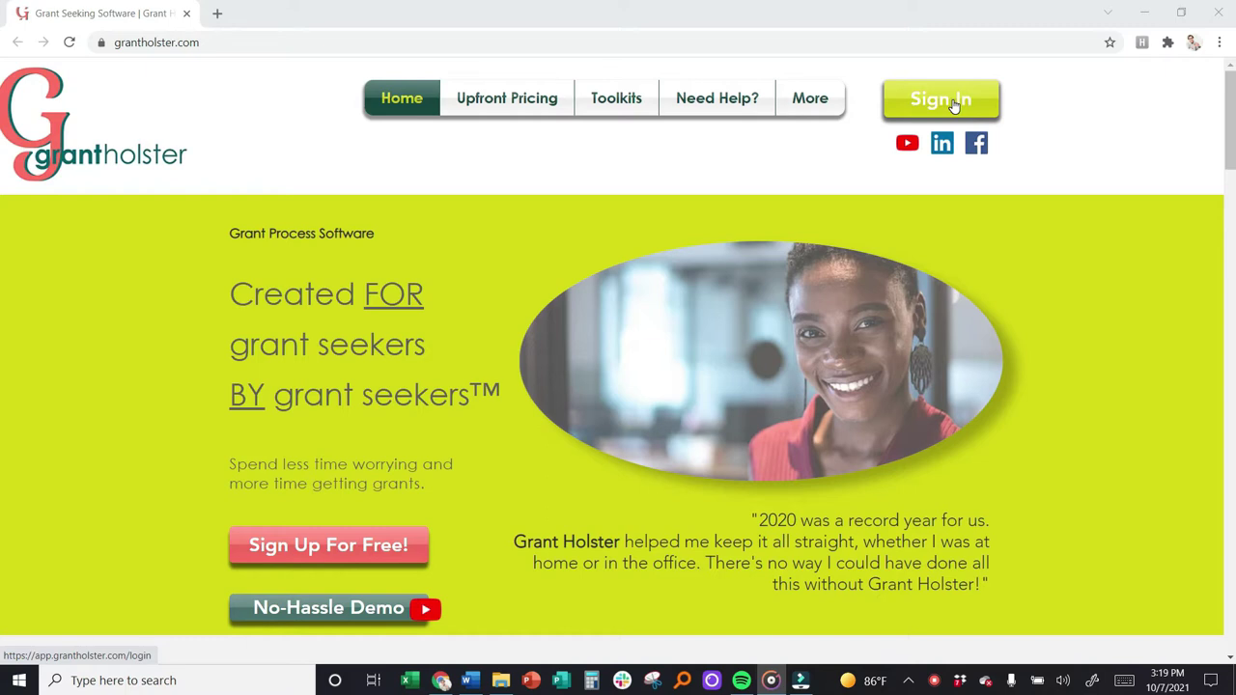
Step: Sign in to Grant Holster from its home page and open the dashboard
left_click(951, 102)
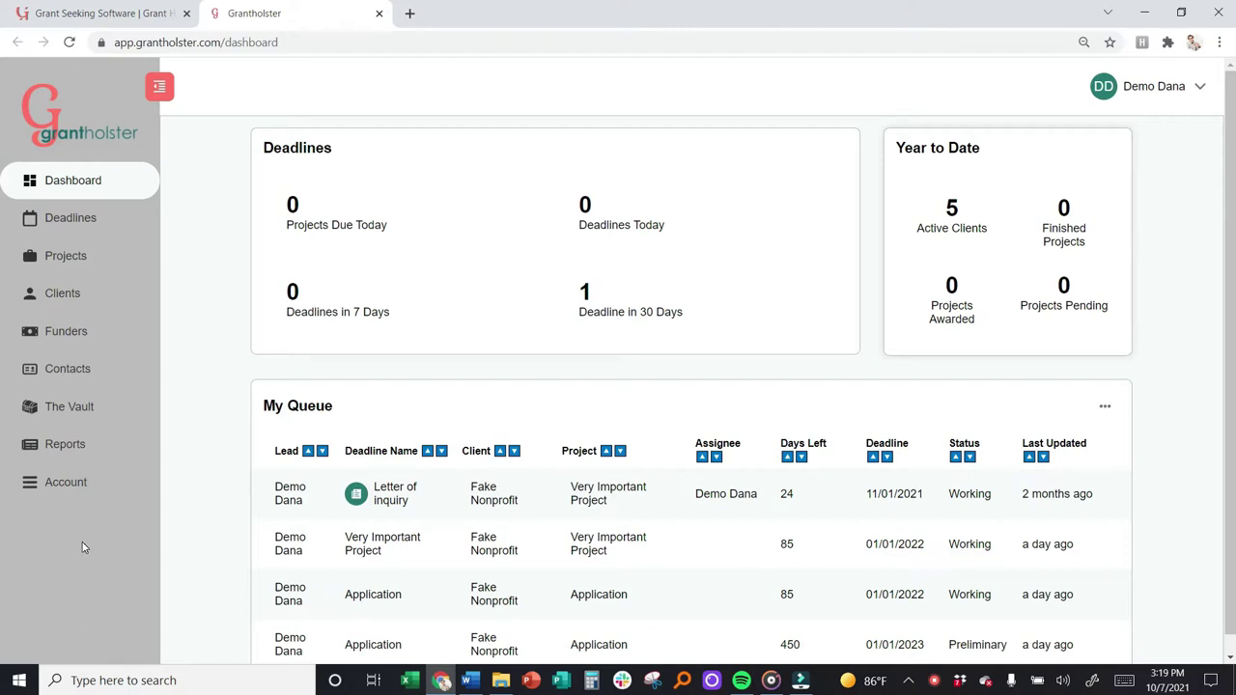
left_click(83, 185)
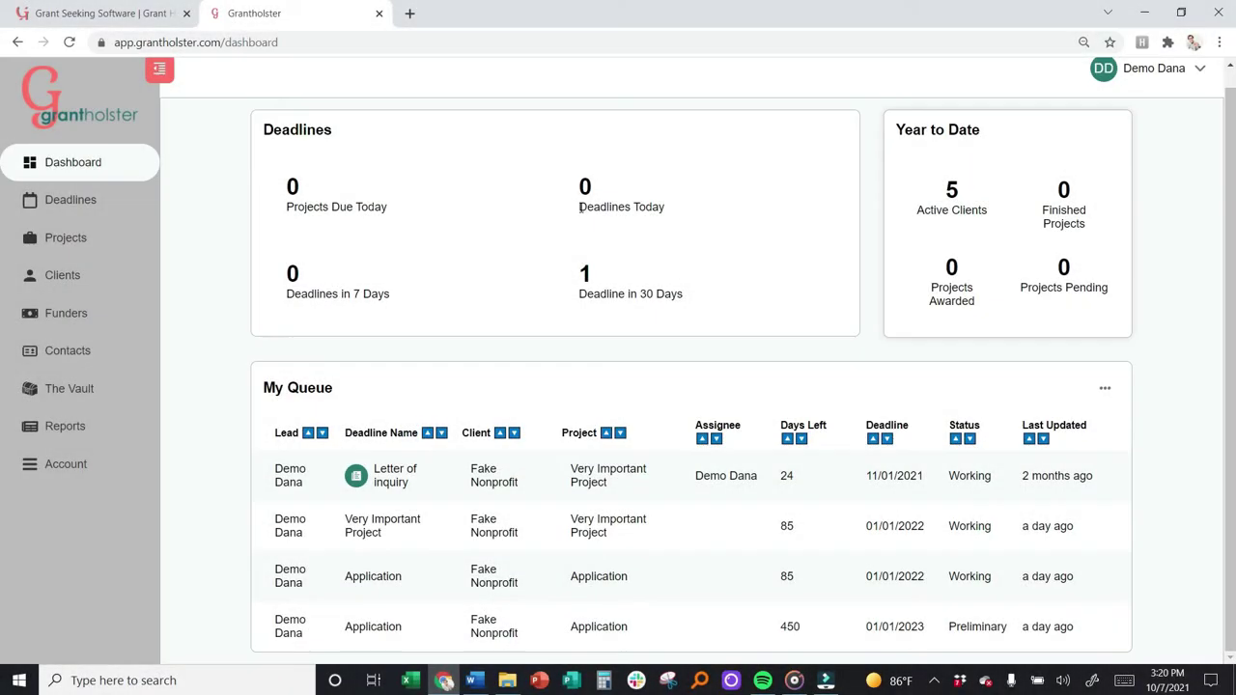
Step: Examine the dashboard's Deadlines and Year to Date summaries and the My Queue table
left_click_drag(579, 207, 633, 205)
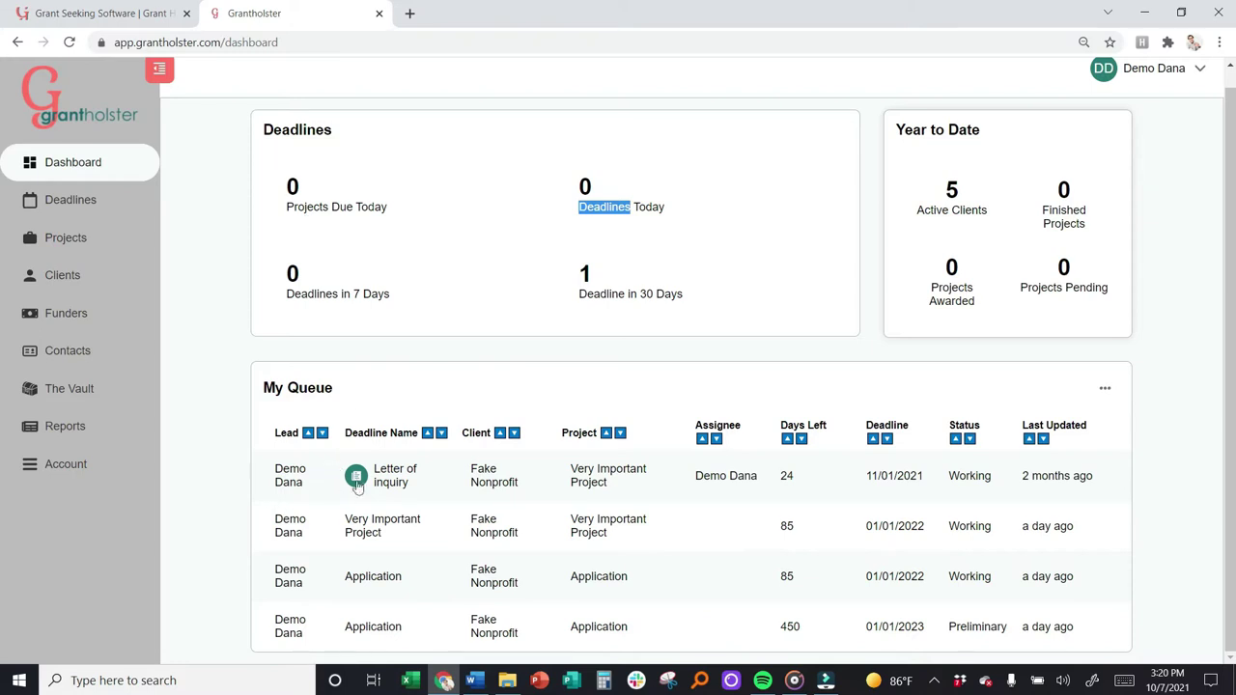
left_click(415, 193)
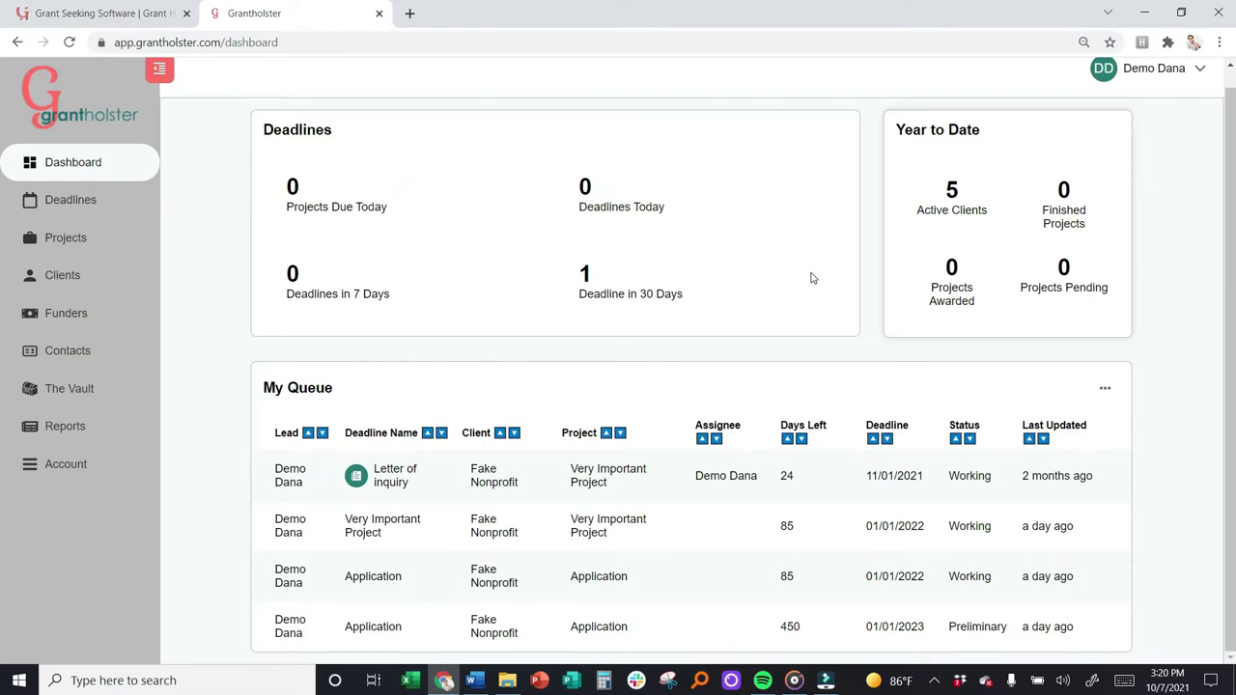
scroll(811, 279, "up", 1)
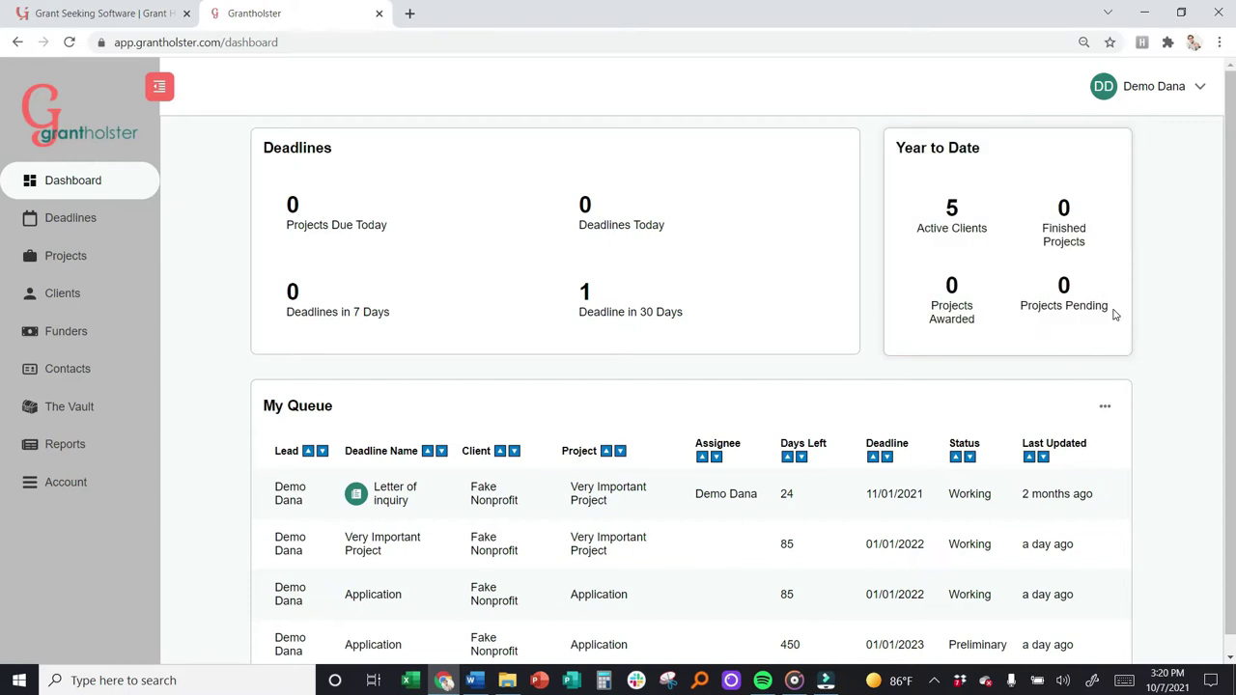
scroll(555, 359, "down", 1)
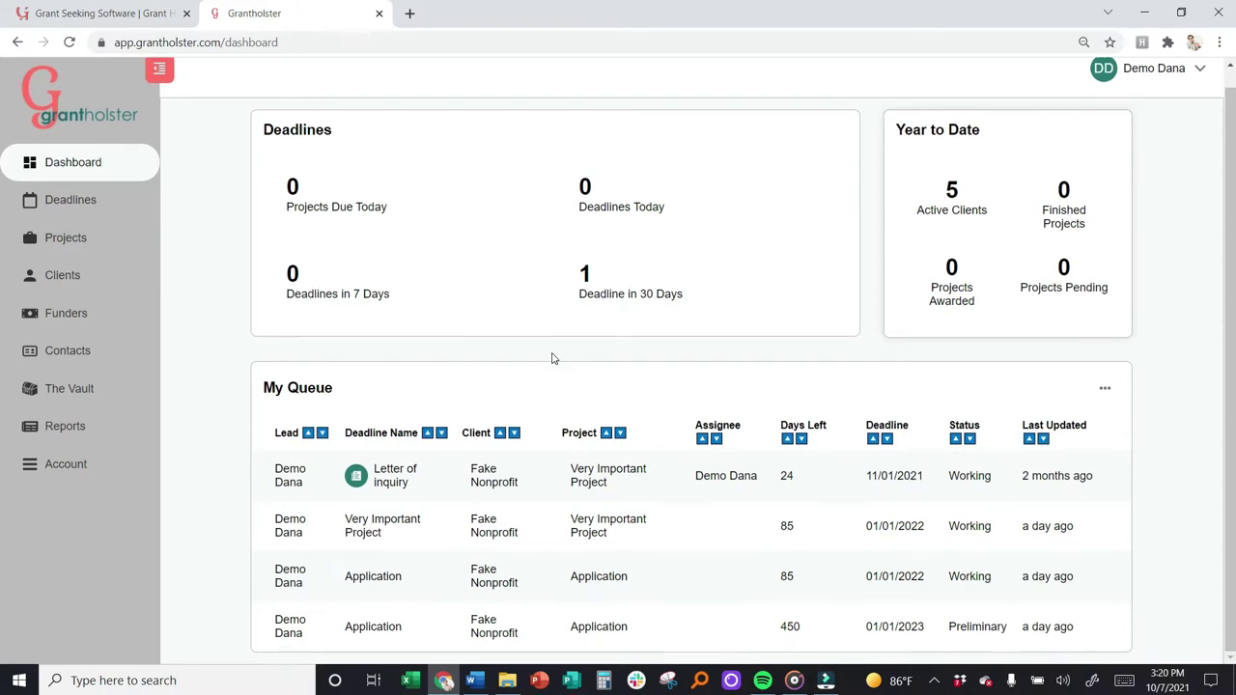
left_click_drag(248, 397, 334, 394)
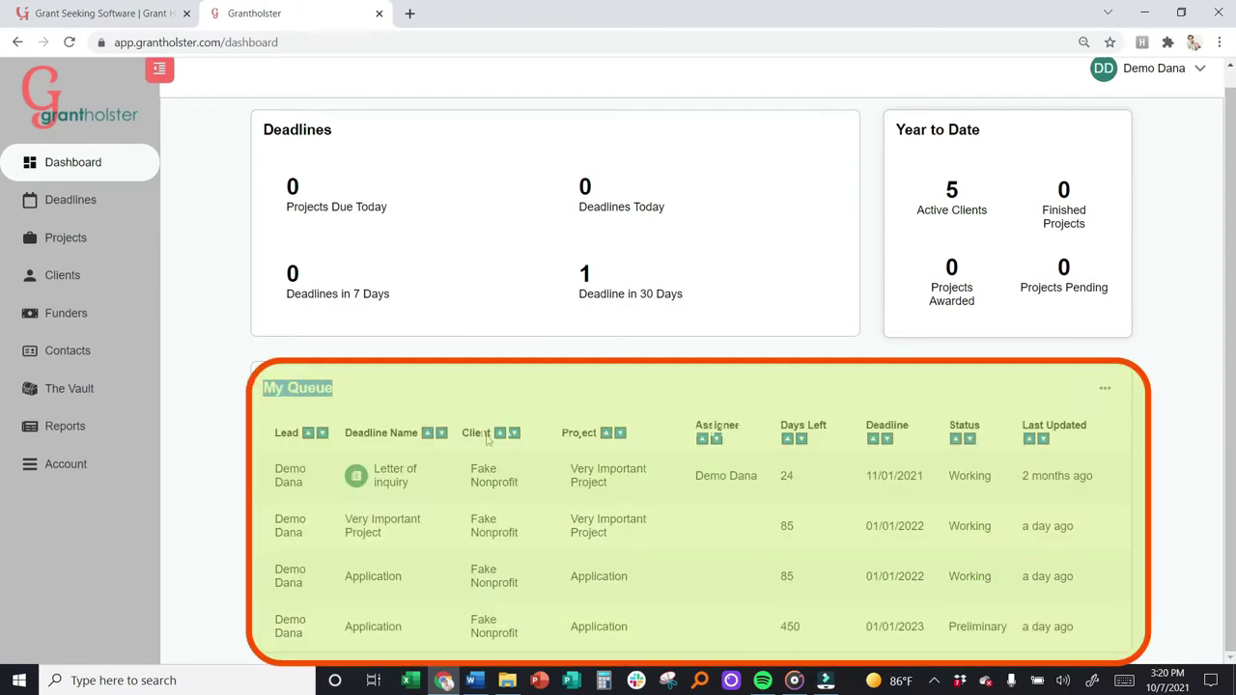
left_click(352, 399)
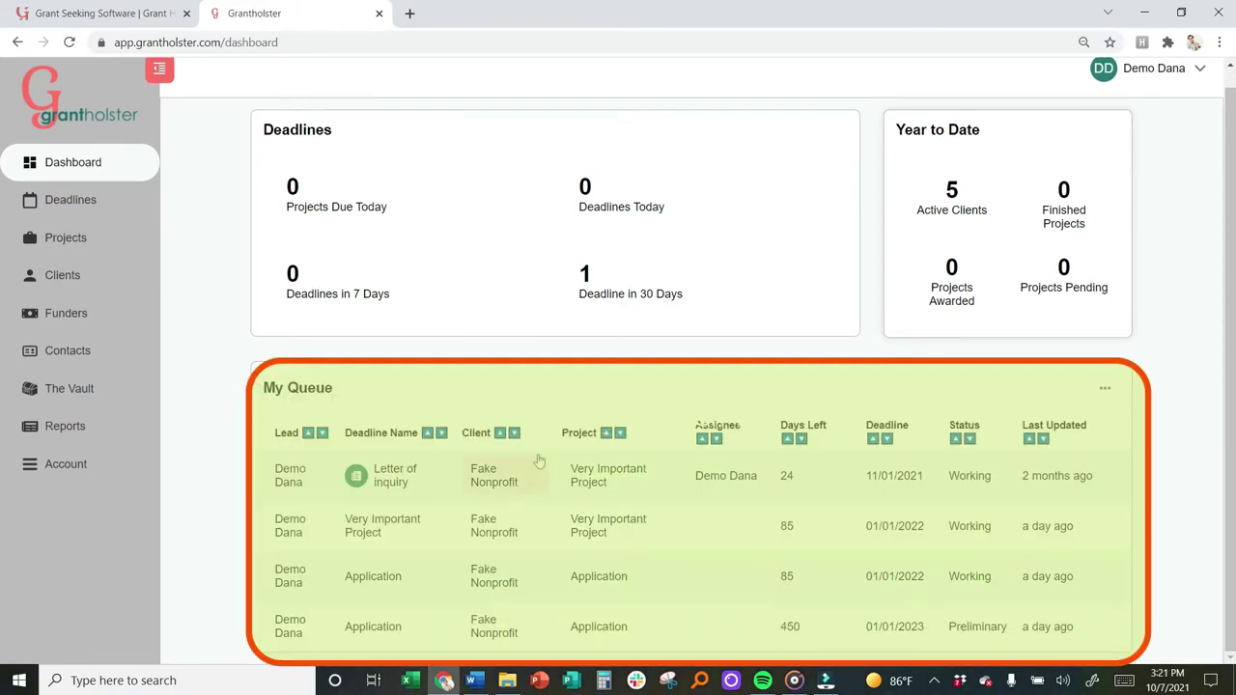
scroll(543, 460, "up", 1)
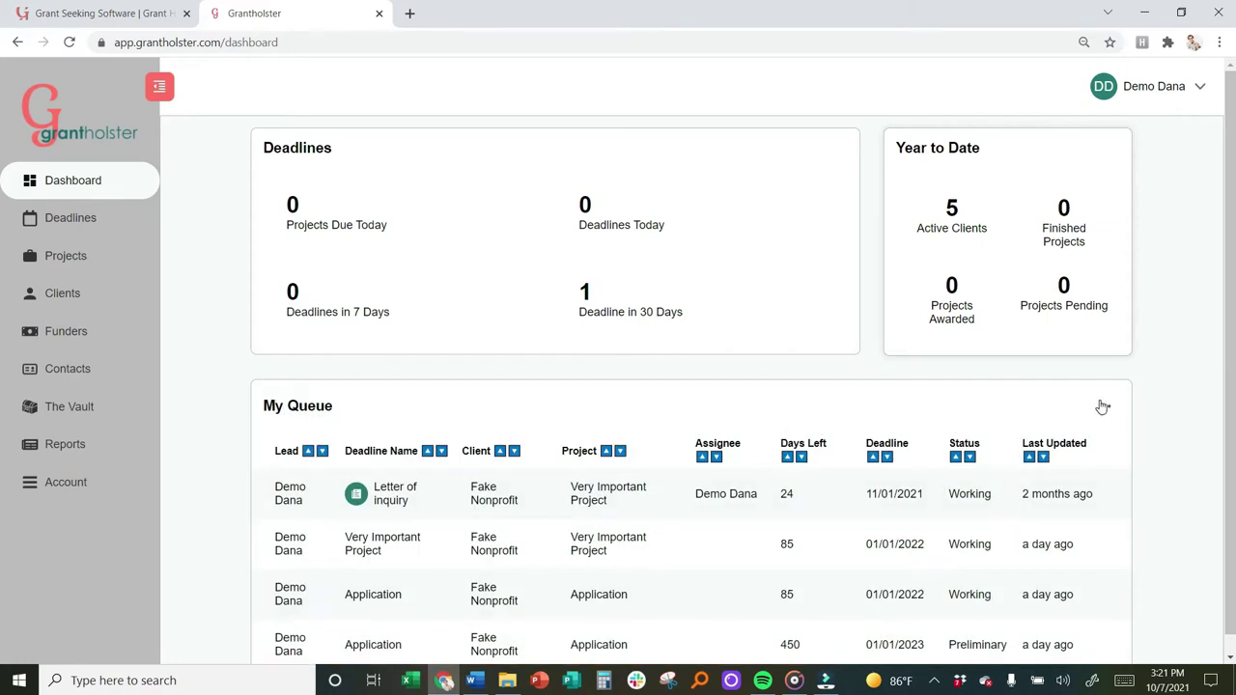
Step: Switch the dashboard queue to the Team Queue and sort it by deadline name, client and days left
left_click(1103, 406)
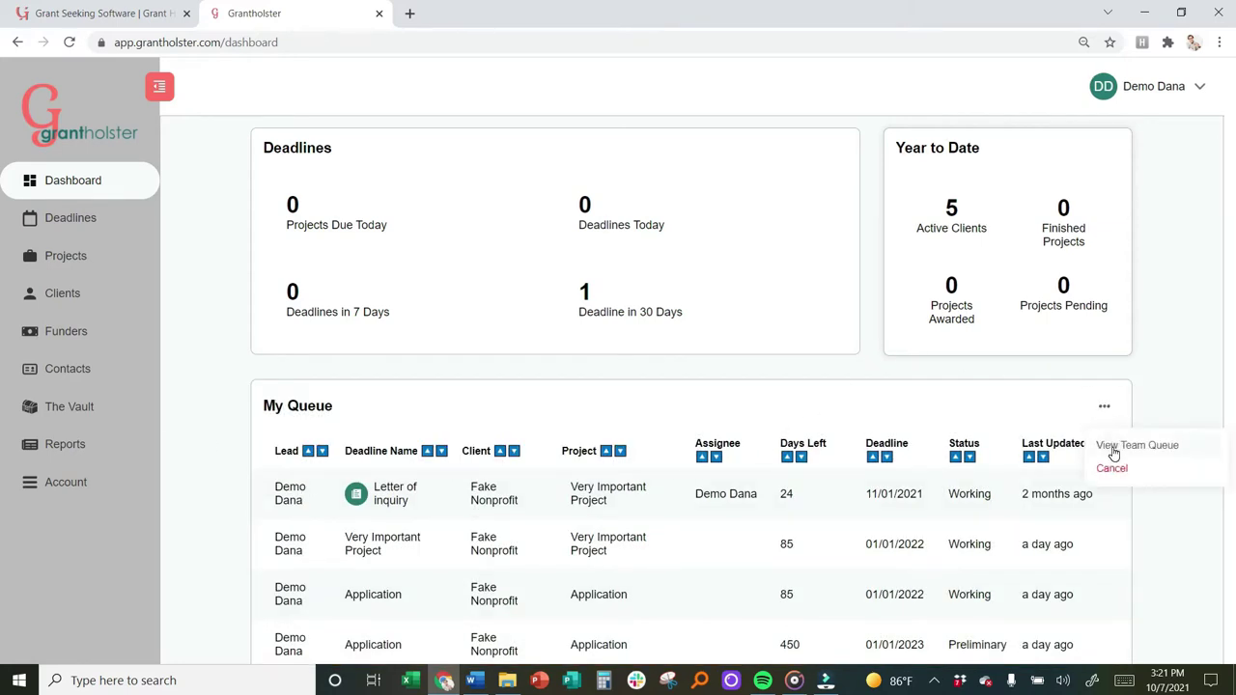
left_click(1112, 447)
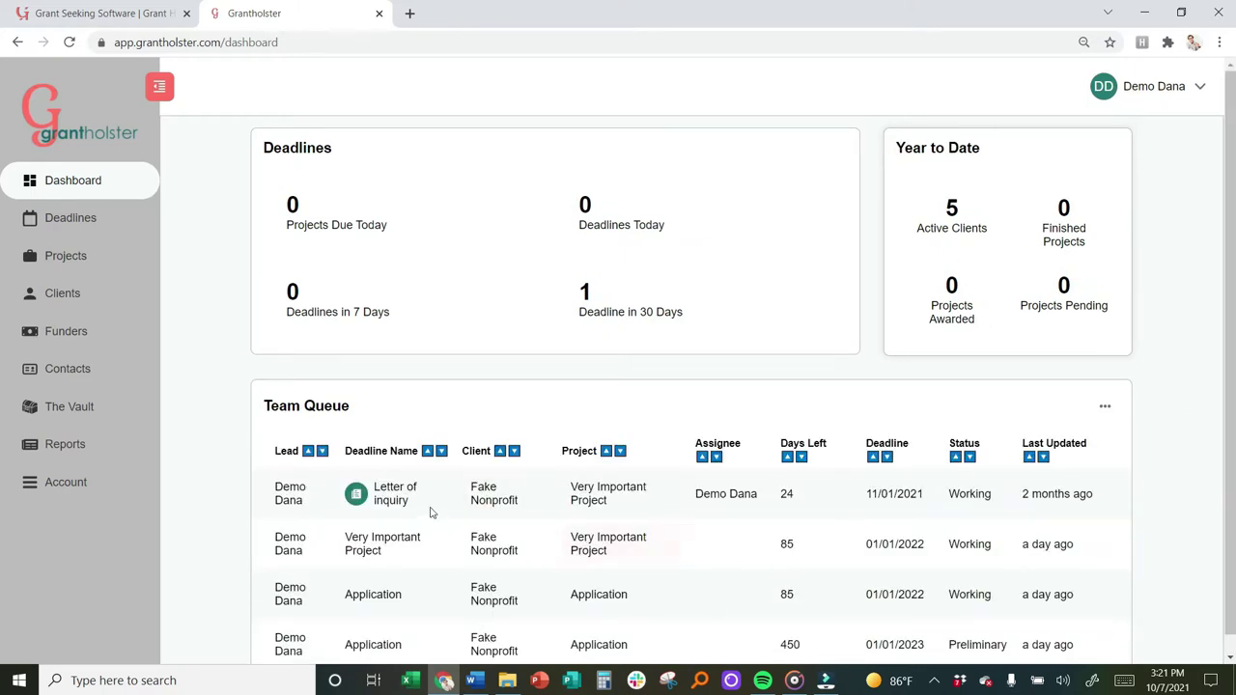
left_click(427, 451)
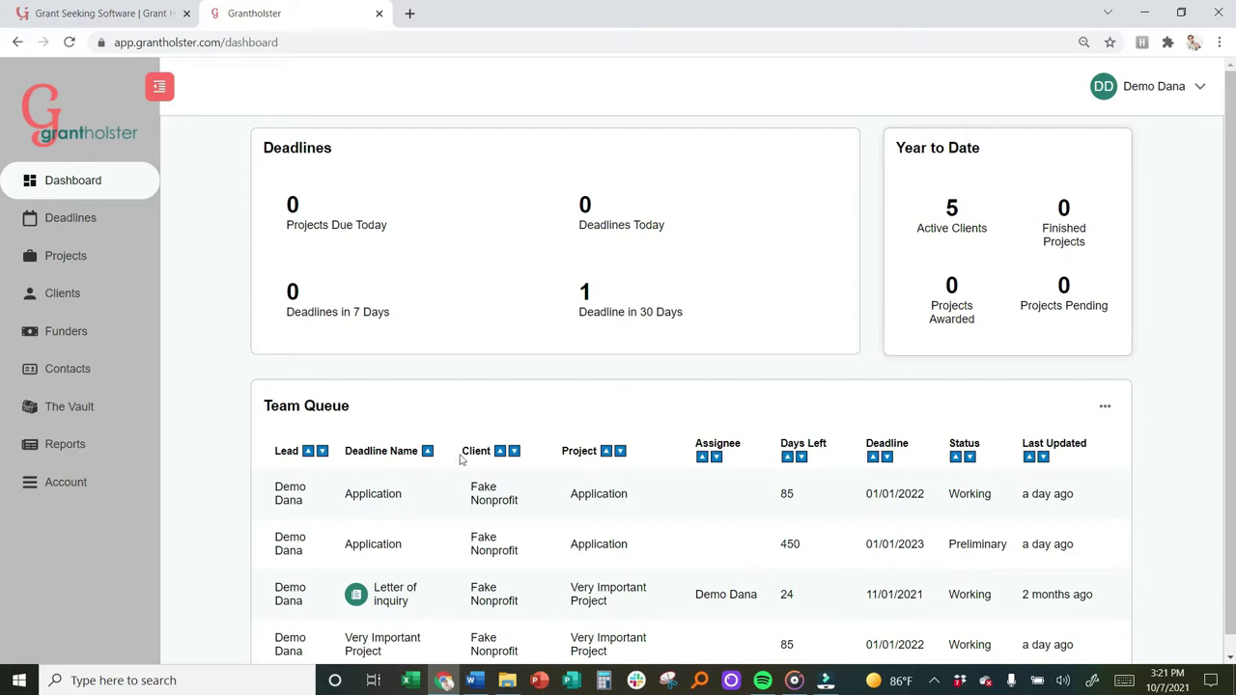
left_click(500, 451)
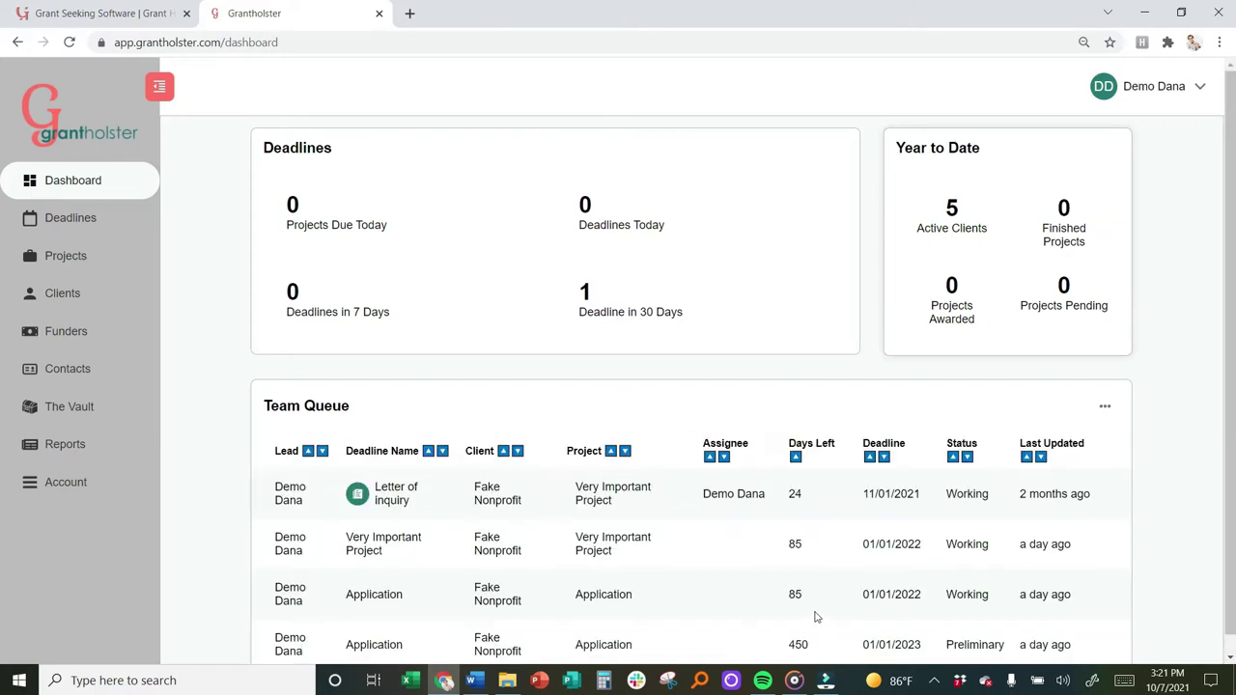
Step: Open the Deadlines list and sort it alphabetically by deadline name and by client
left_click(84, 222)
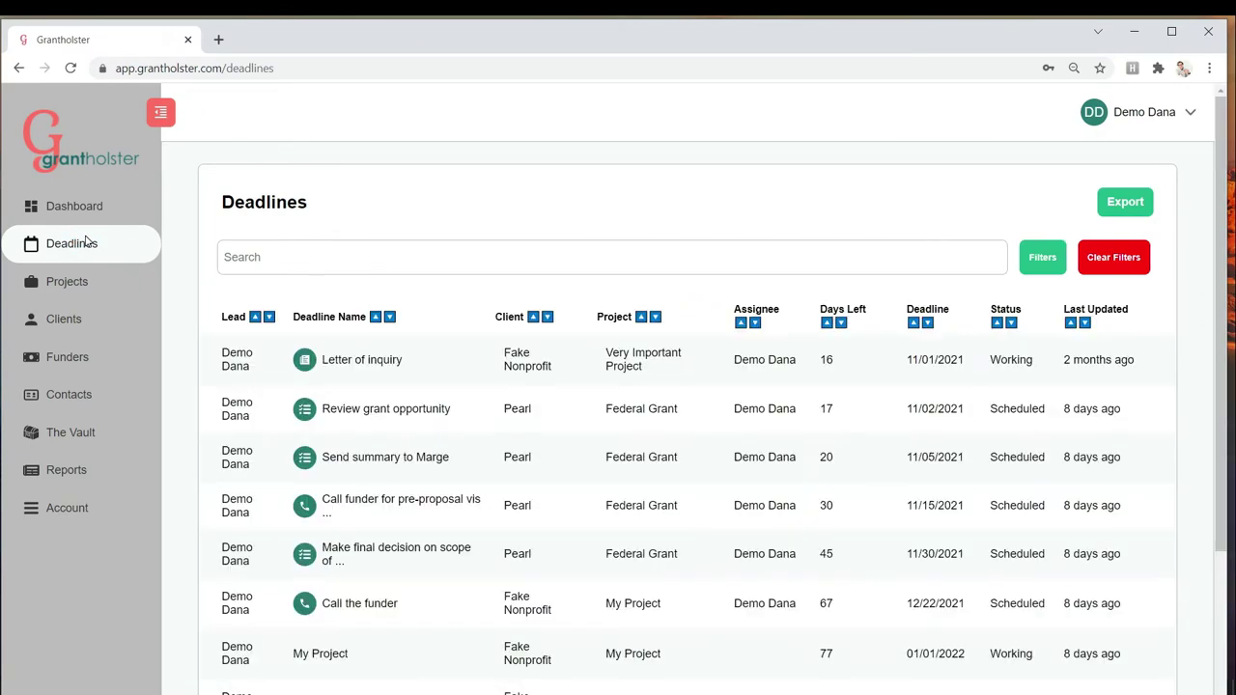
left_click(390, 318)
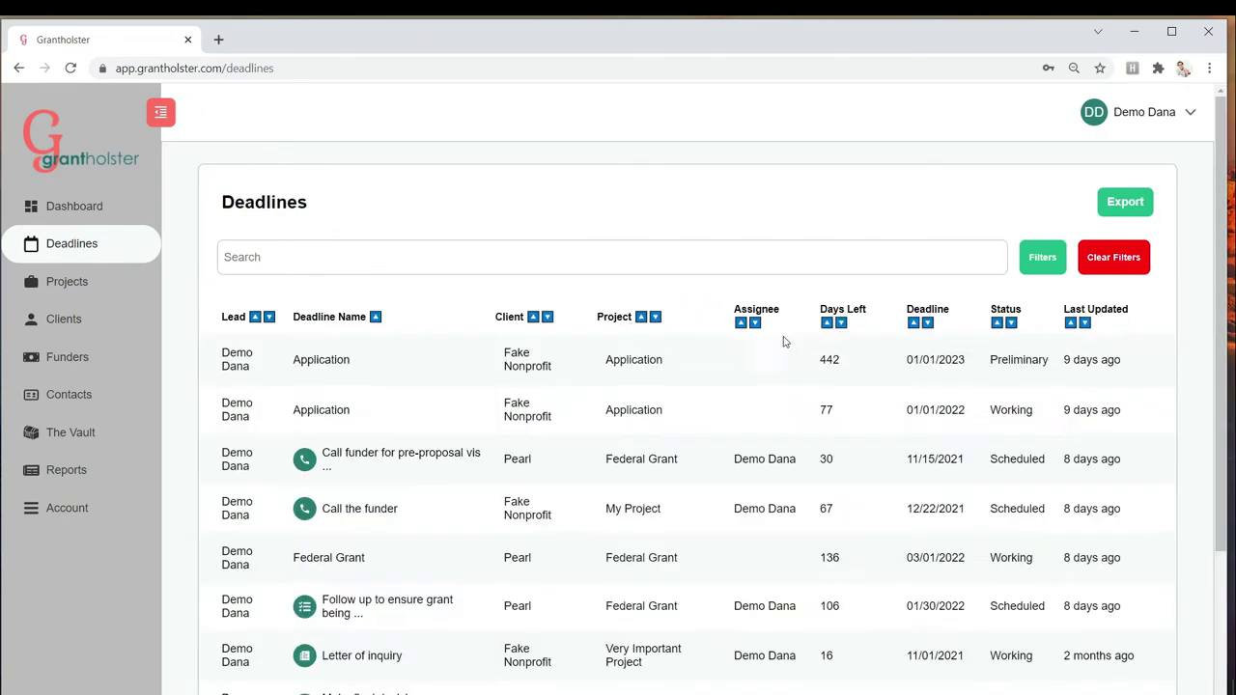
left_click(547, 316)
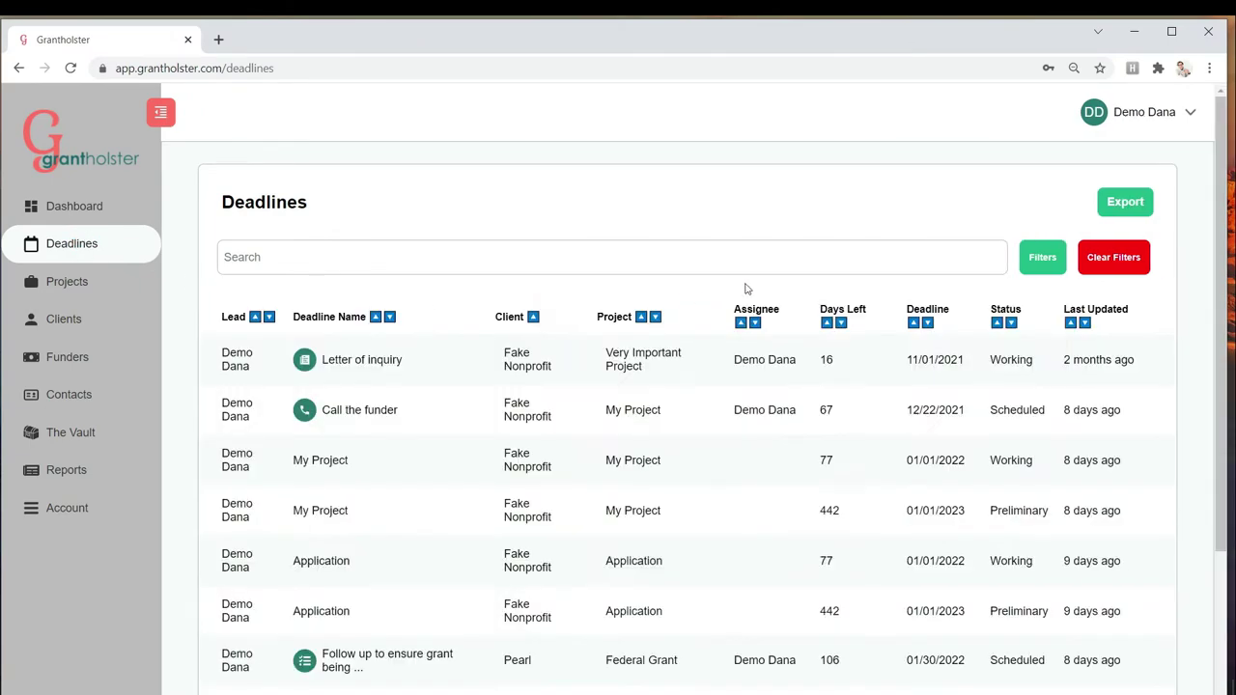
Step: View the deadline filter options without applying any, and sort the list by deadline date
left_click(1042, 257)
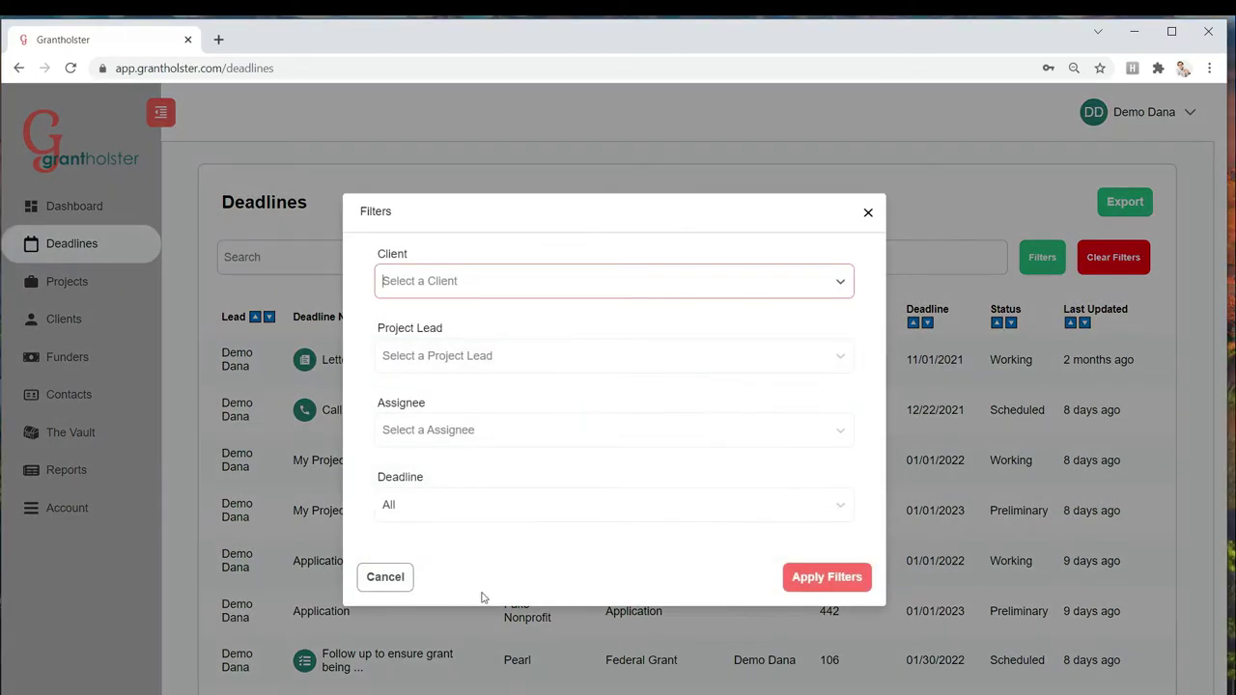
left_click(377, 582)
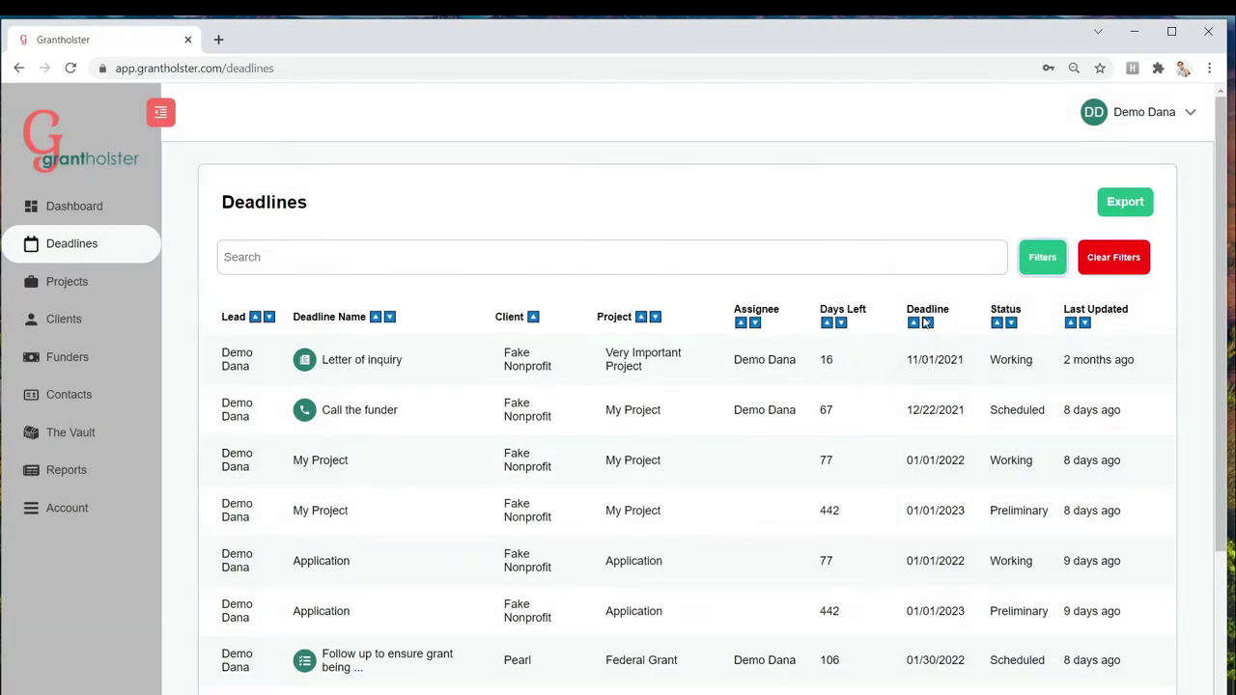
left_click(927, 323)
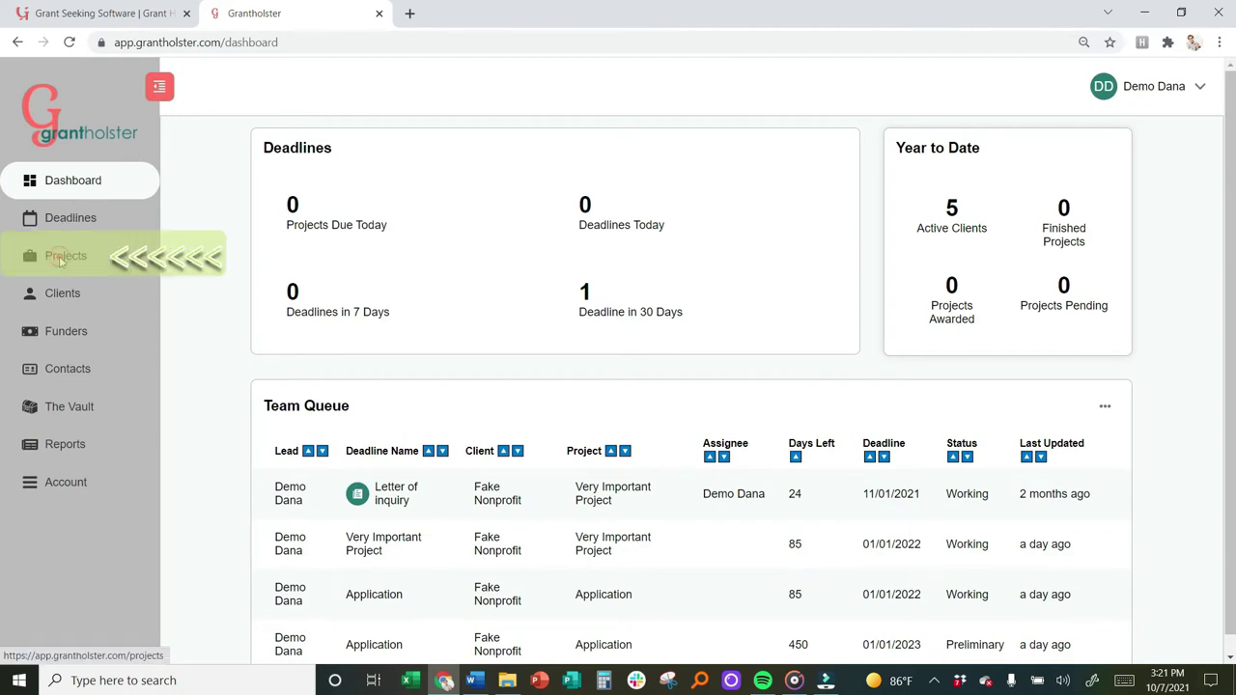
Step: Open the Projects list and sort it by project description in ascending and in descending order
left_click(61, 262)
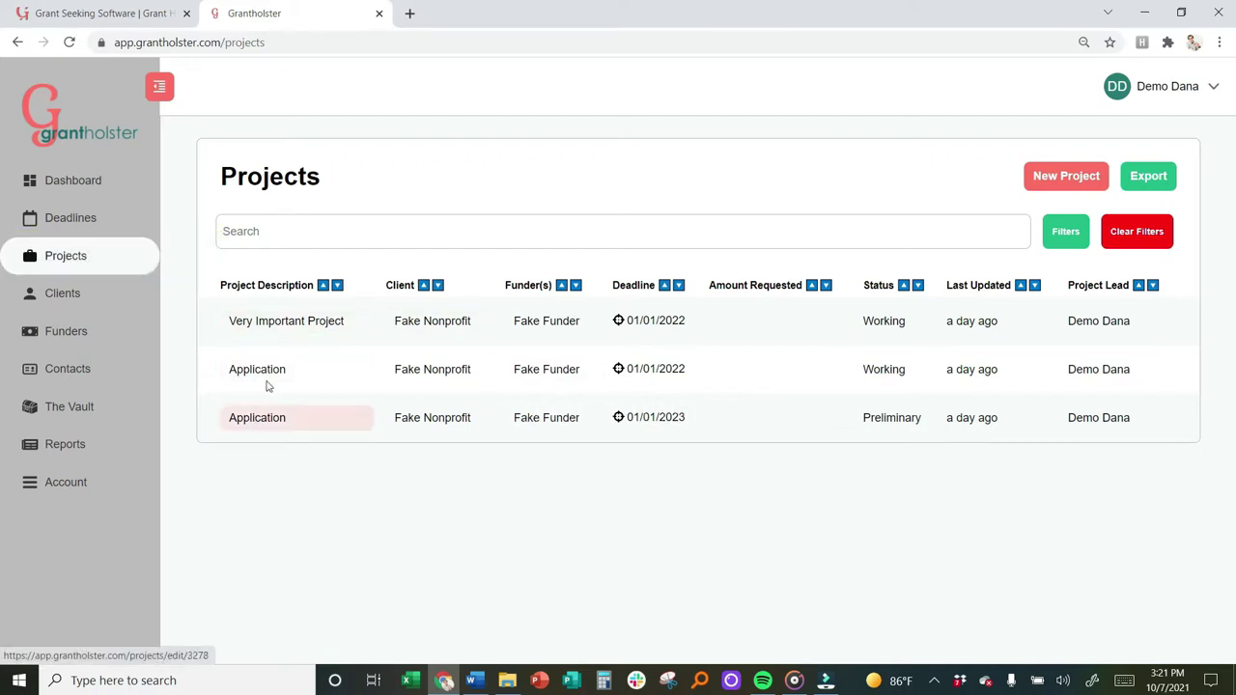
left_click(337, 286)
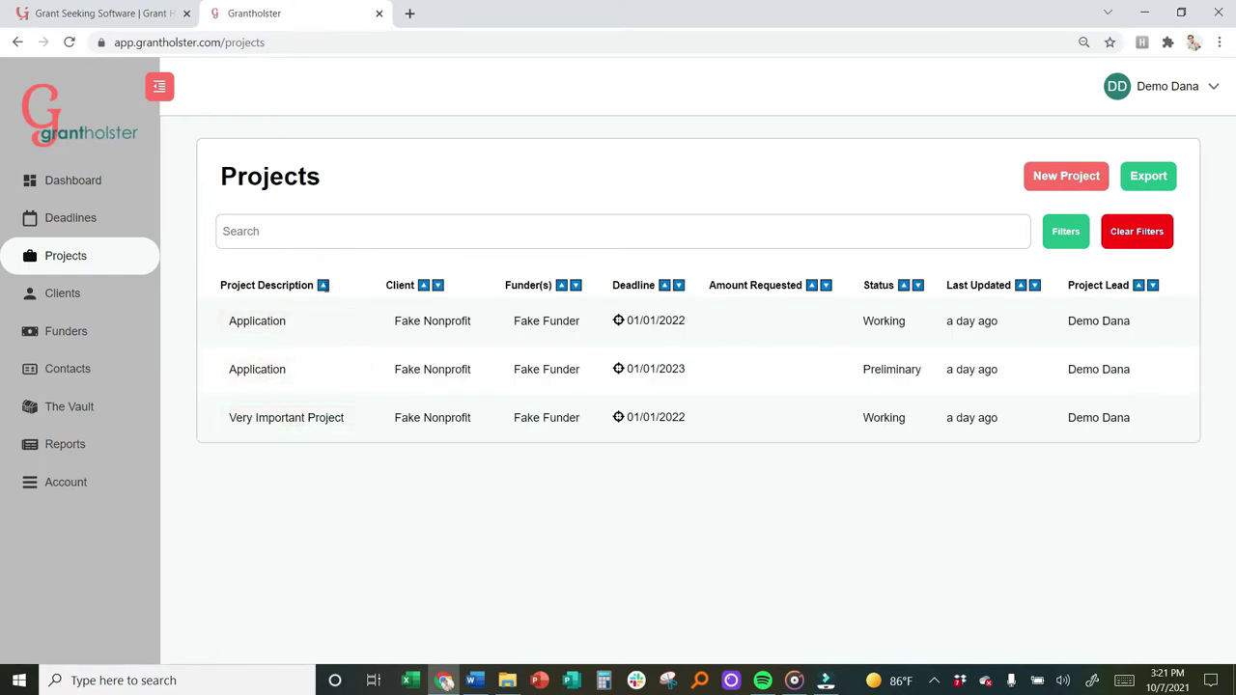
left_click(323, 284)
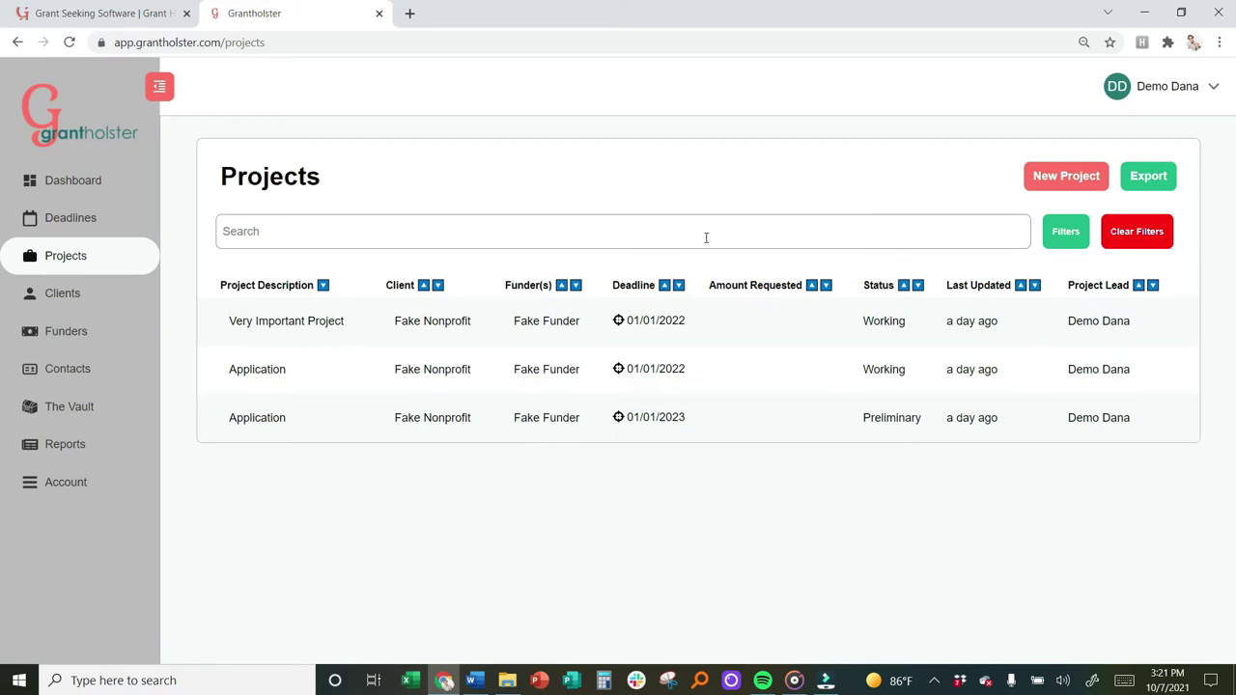
Step: Search the projects for "fake" and view the project filter options without applying any
left_click(333, 237)
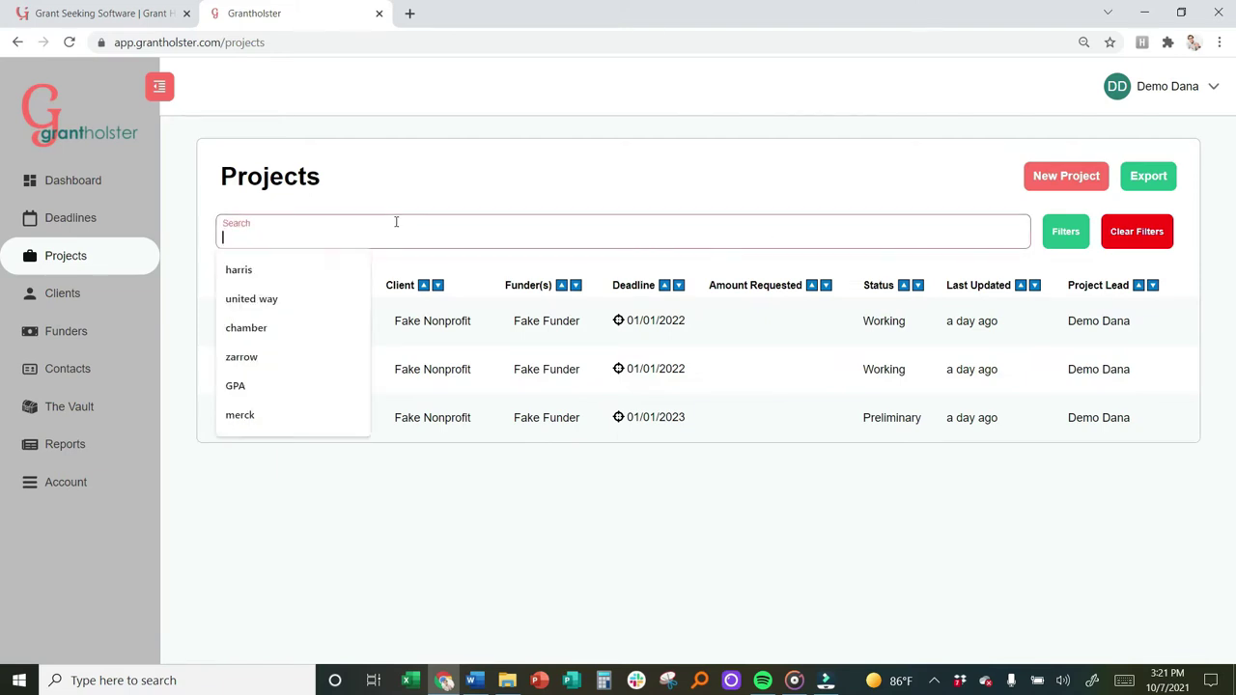
type("fake")
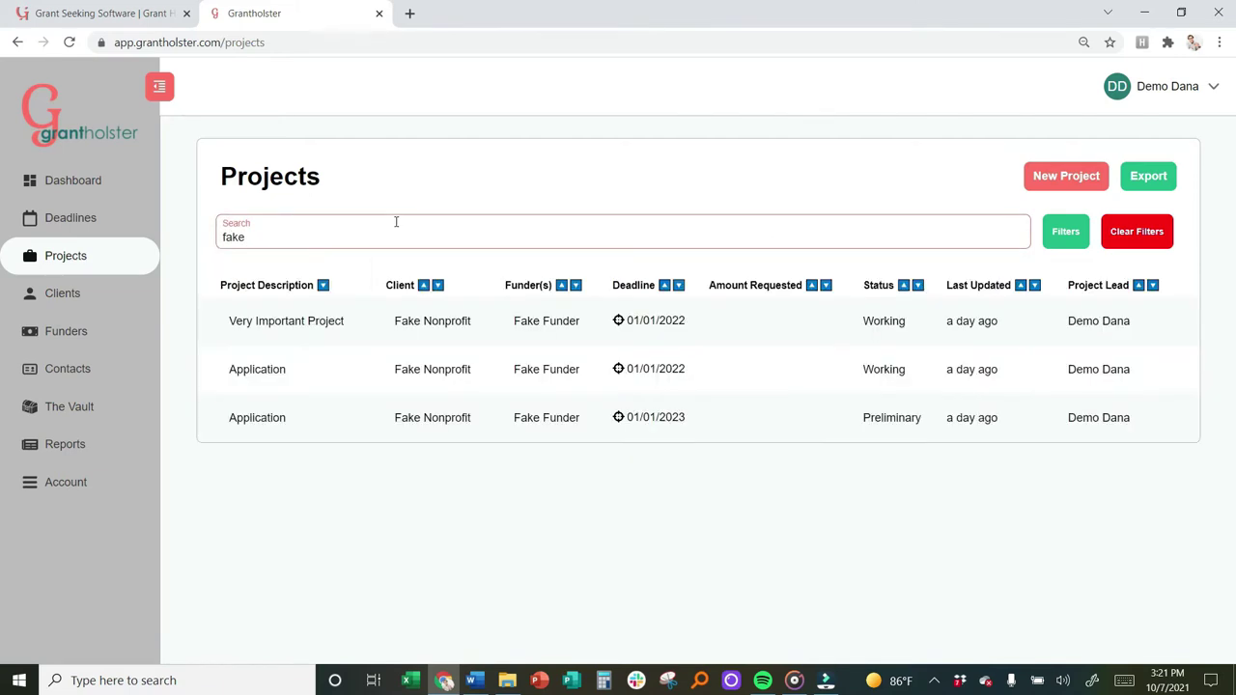
left_click(1067, 232)
left_click(386, 584)
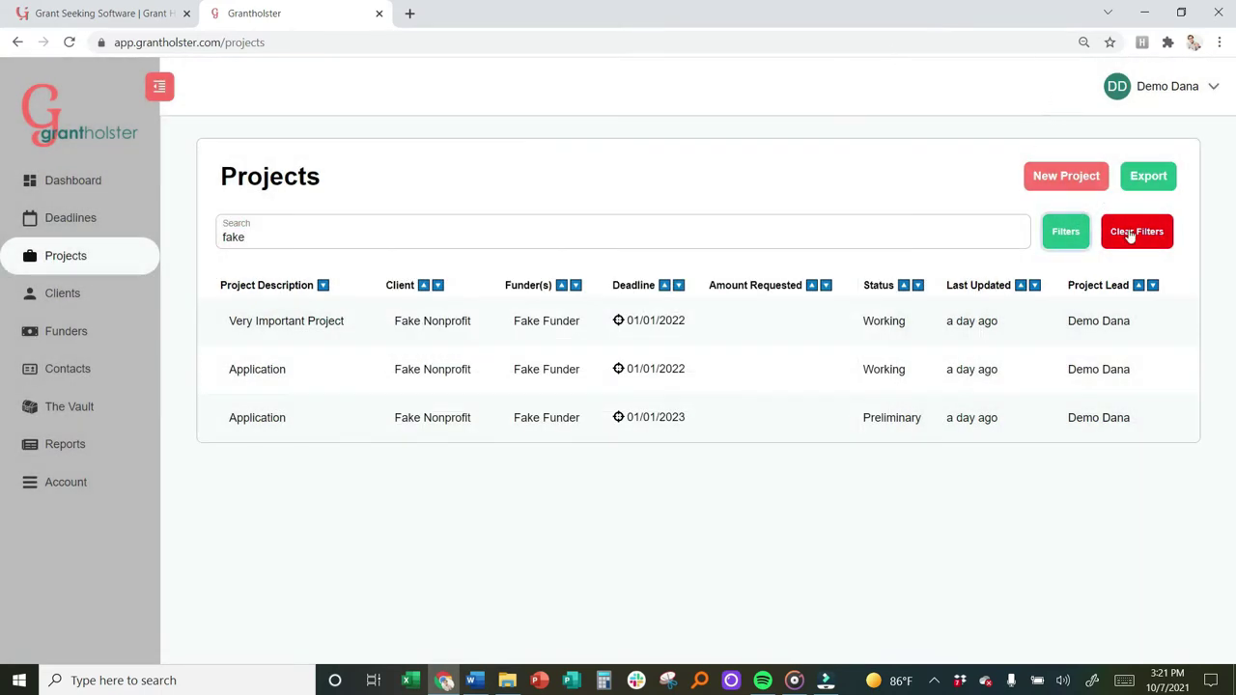
Step: Clear the project filters and remove the search text from the Projects list
left_click(1129, 235)
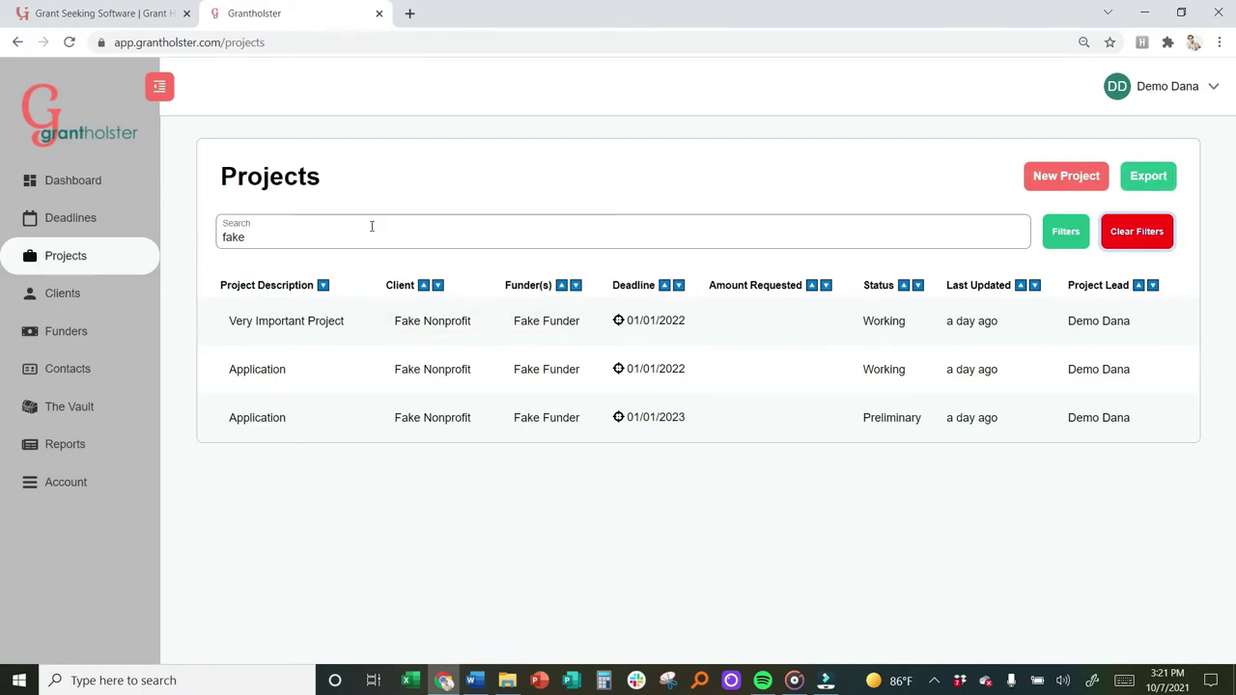
double_click(265, 241)
key("BackSpace")
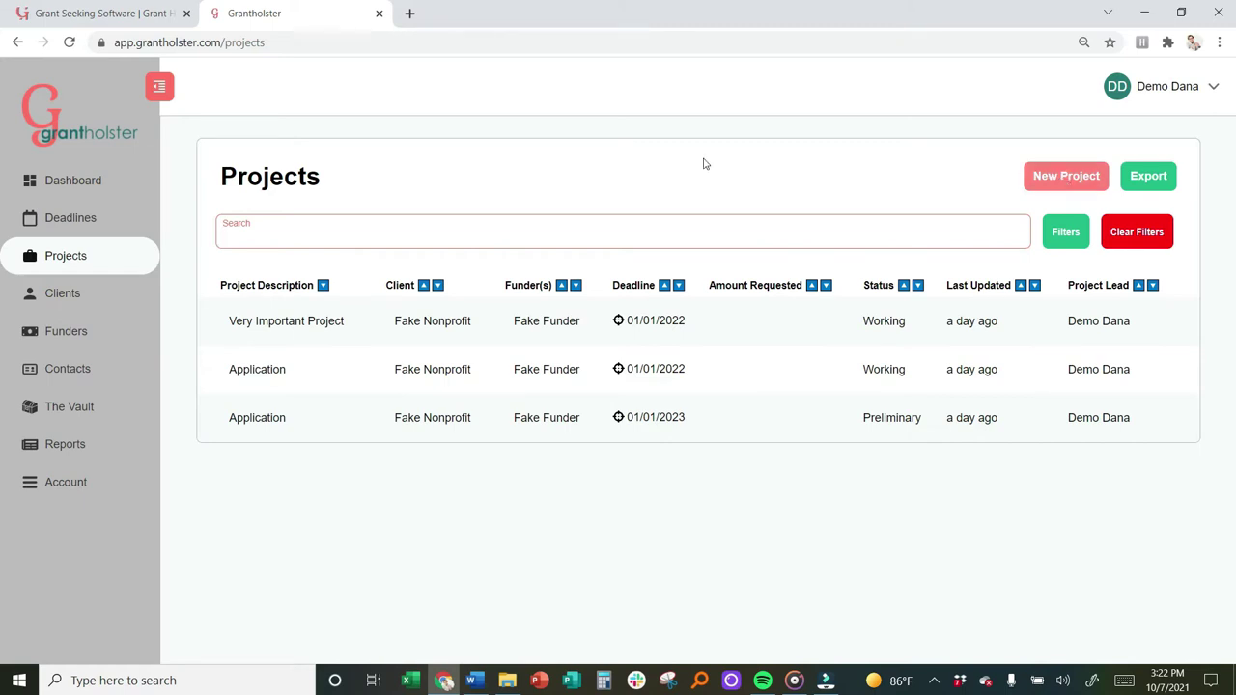
Step: Open the Clients list and sort it by web address in both directions
left_click(56, 294)
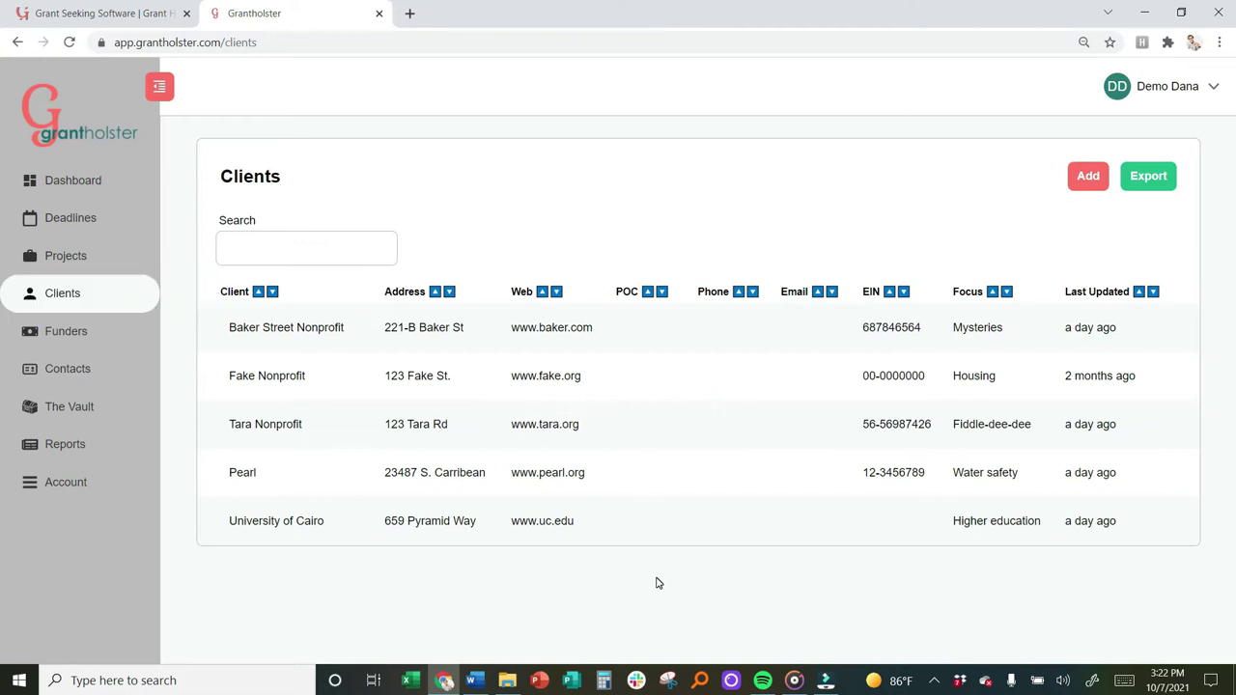
left_click(556, 292)
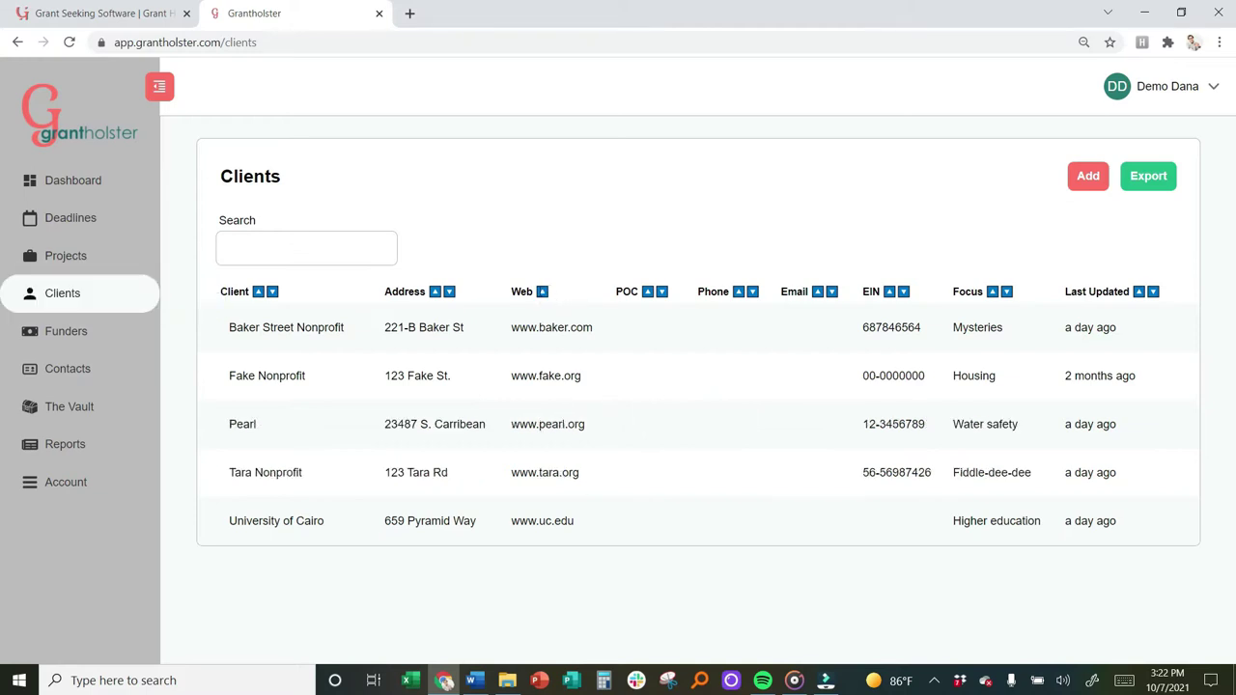
left_click(541, 292)
Step: Open the Funders list and search it for "united"
left_click(46, 332)
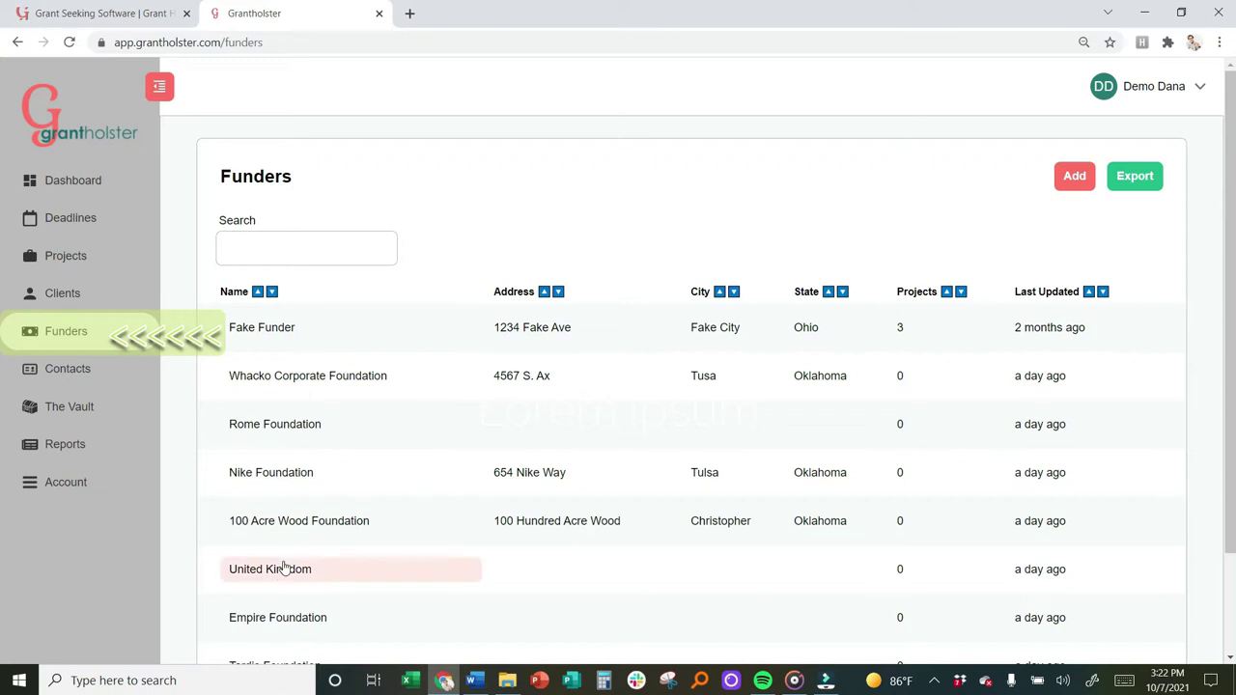
left_click(258, 247)
left_click(256, 248)
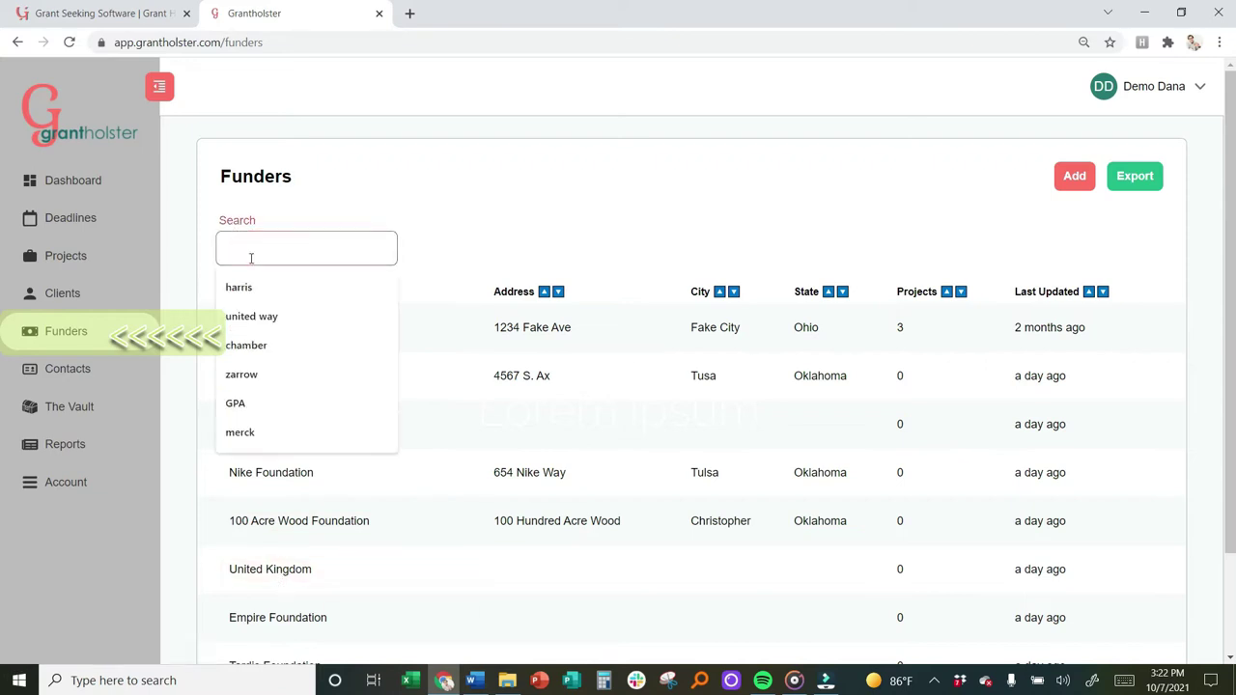
type("united")
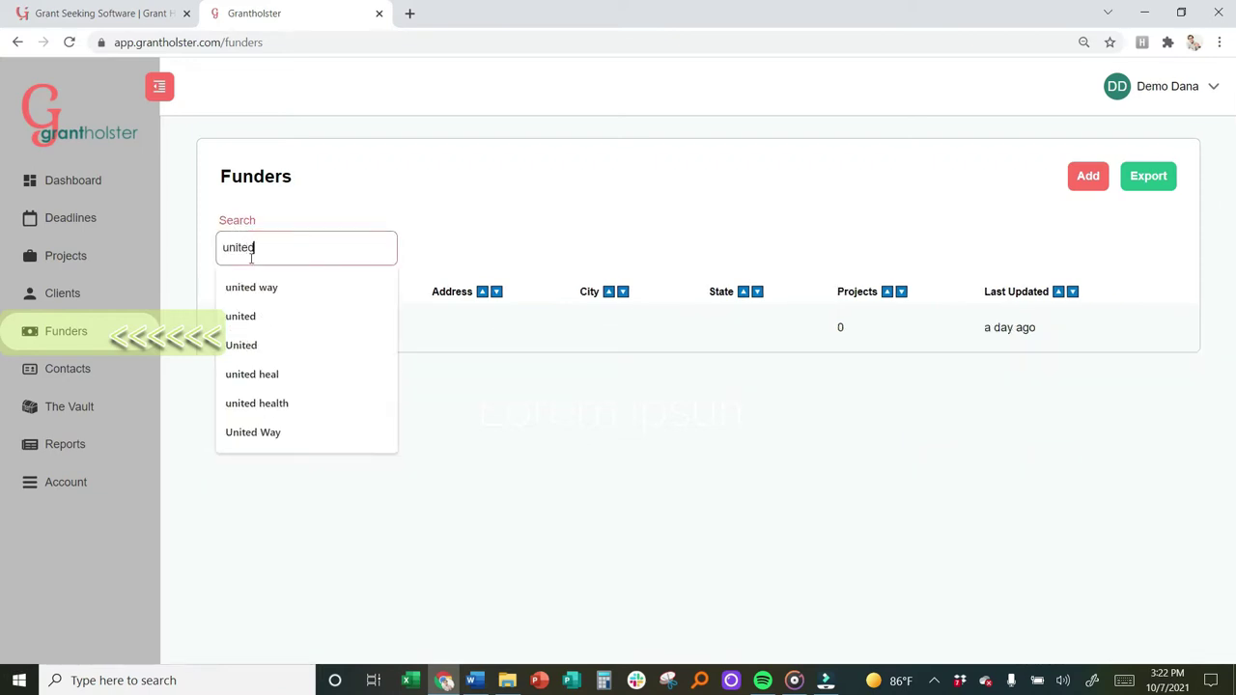
left_click(572, 328)
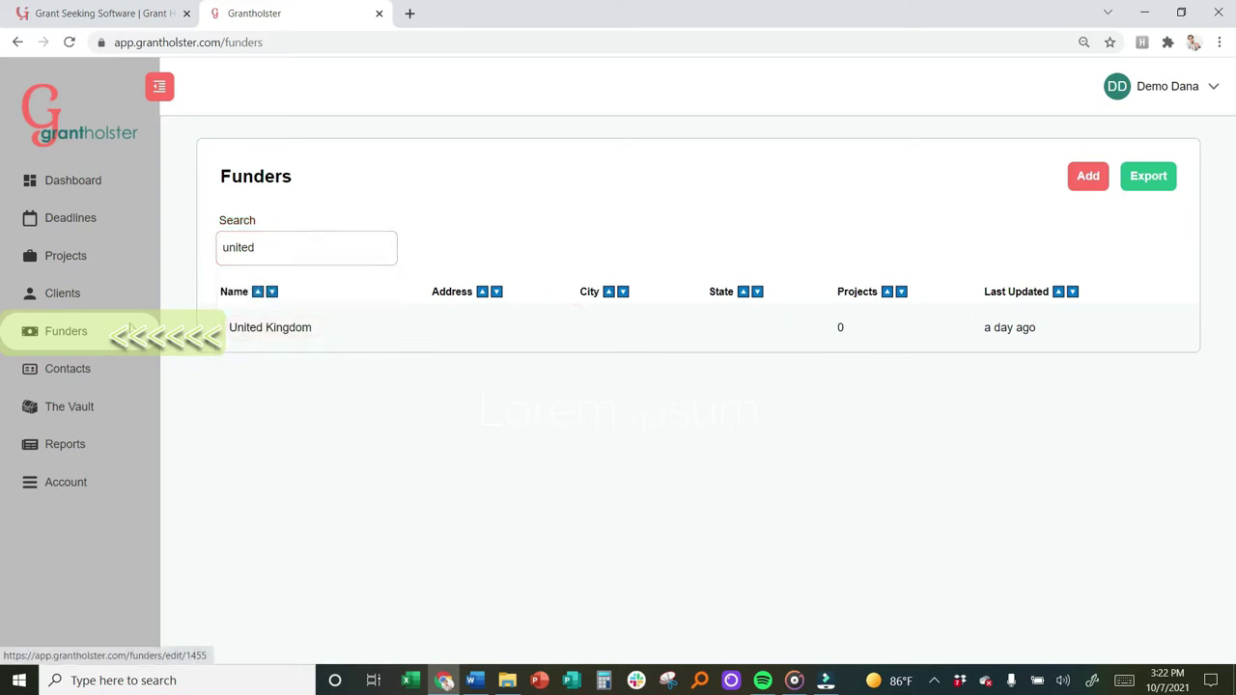
Step: Open the Contacts list and search it by a contact's first name
left_click(75, 373)
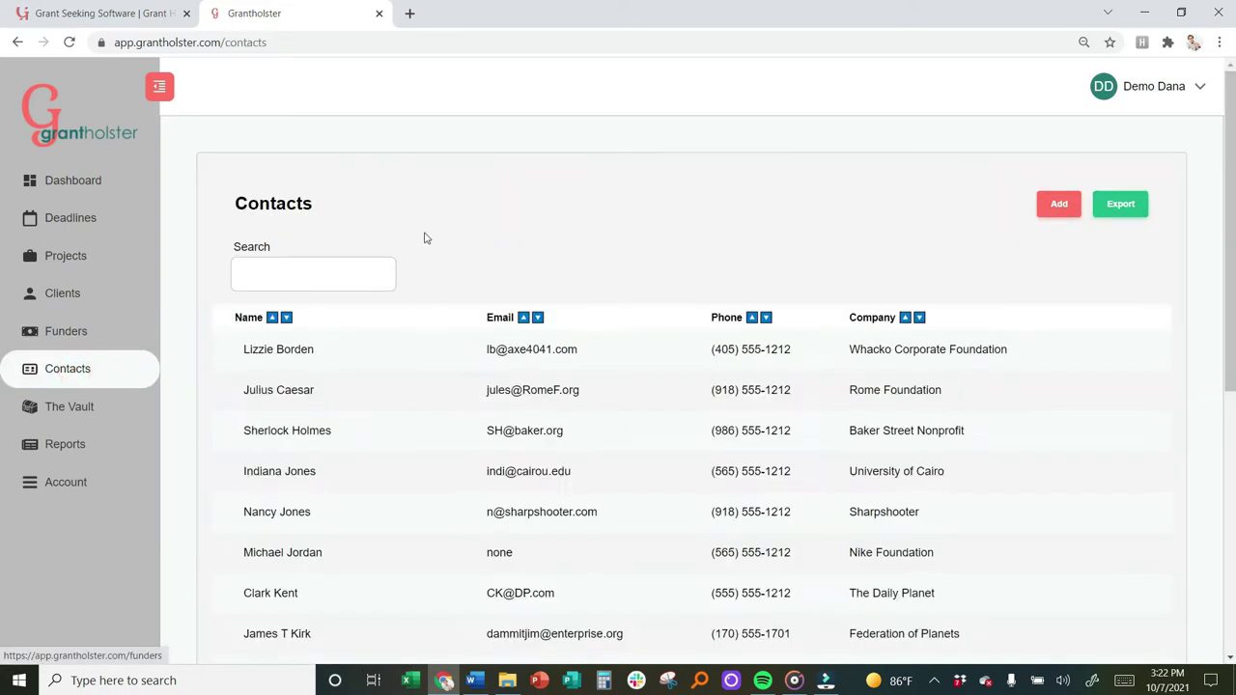
left_click(313, 262)
type("Dana")
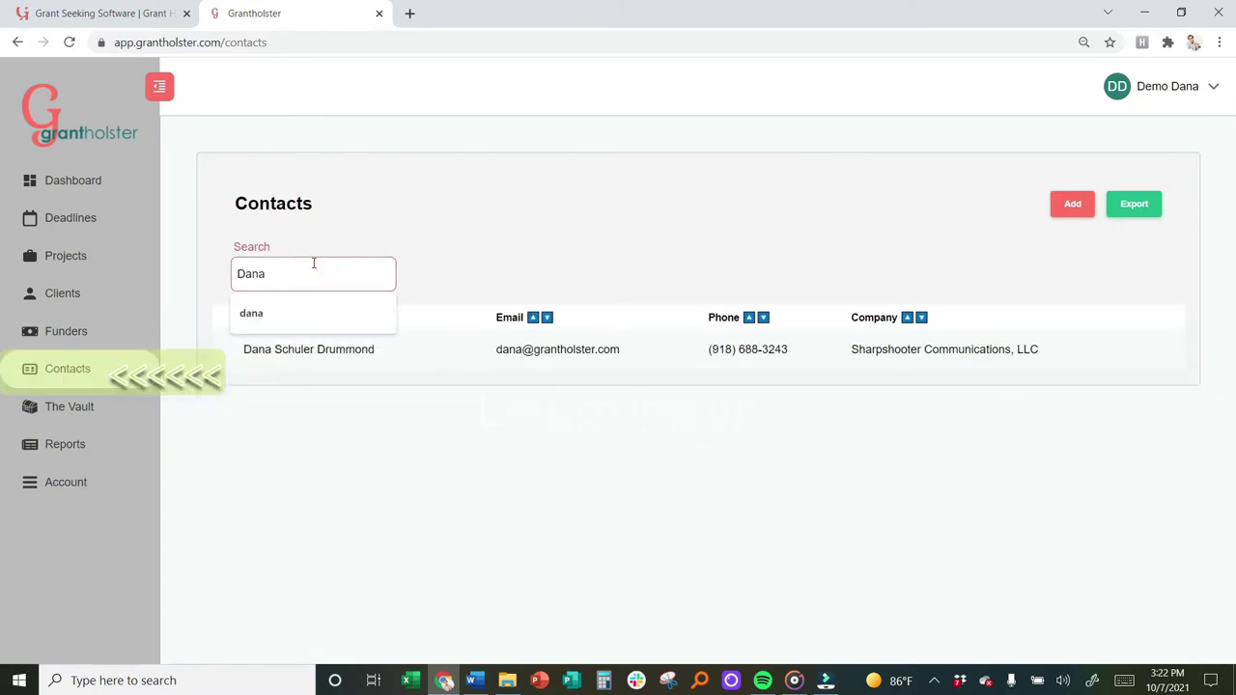
Step: Remove the search text from the Contacts list to show all contacts again
left_click(441, 436)
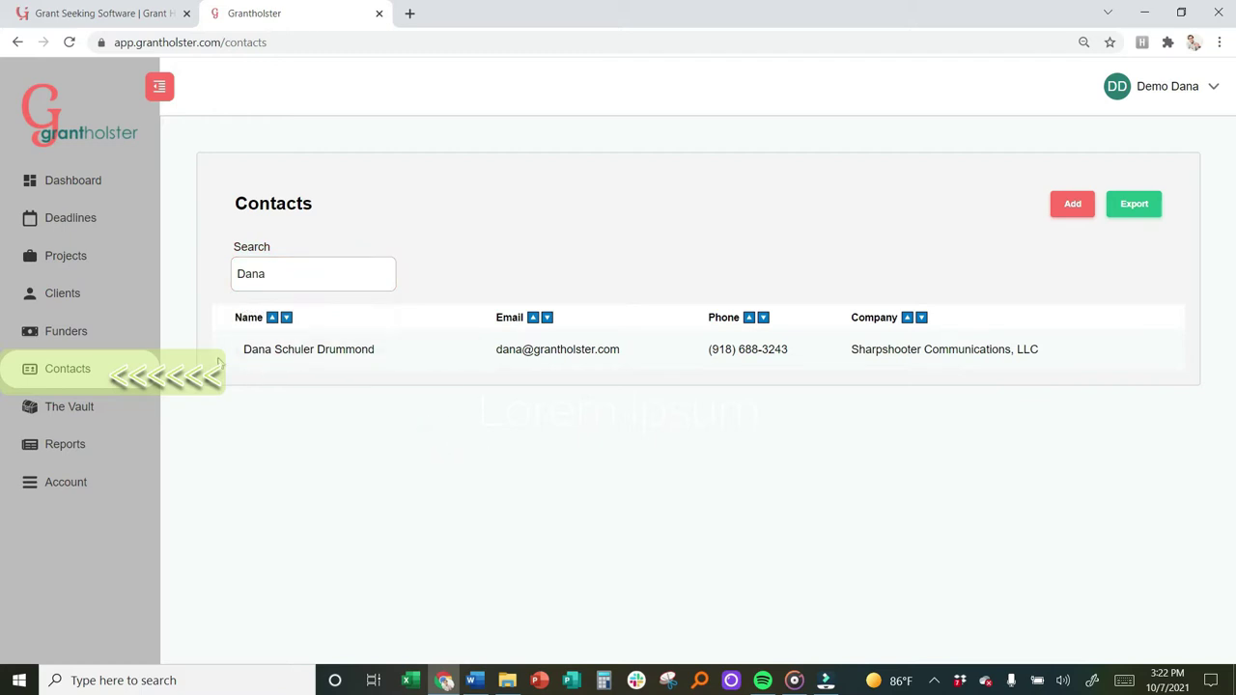
double_click(289, 276)
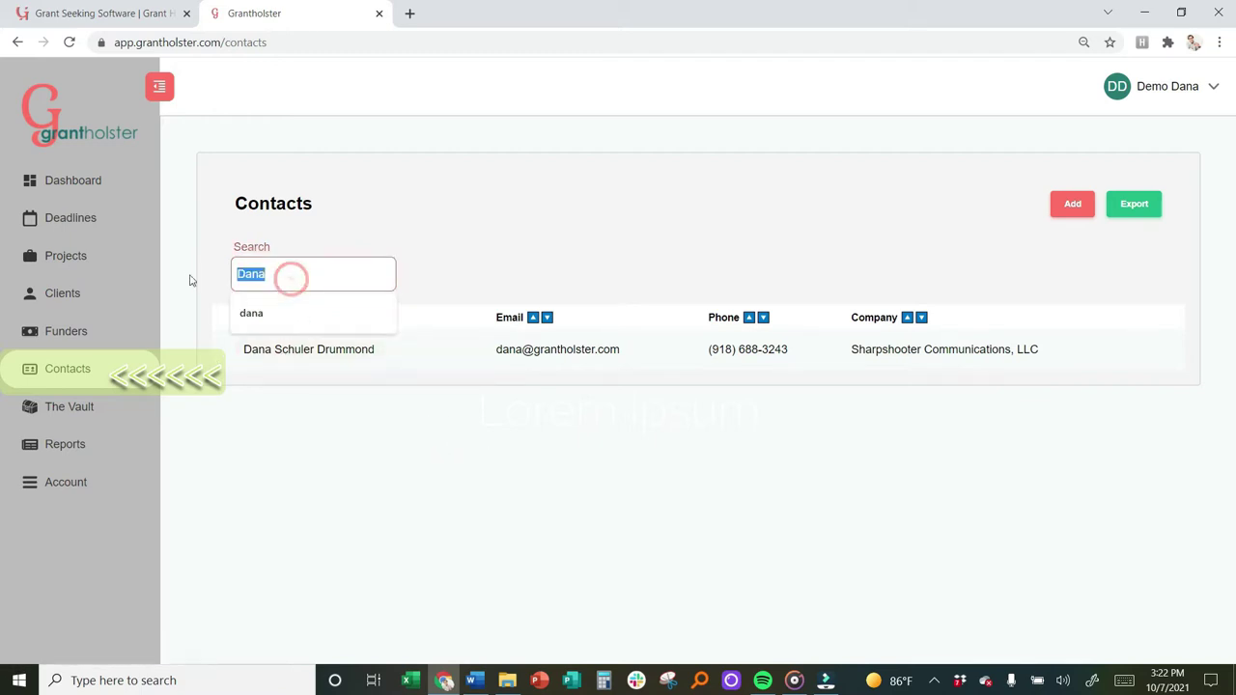
key("BackSpace")
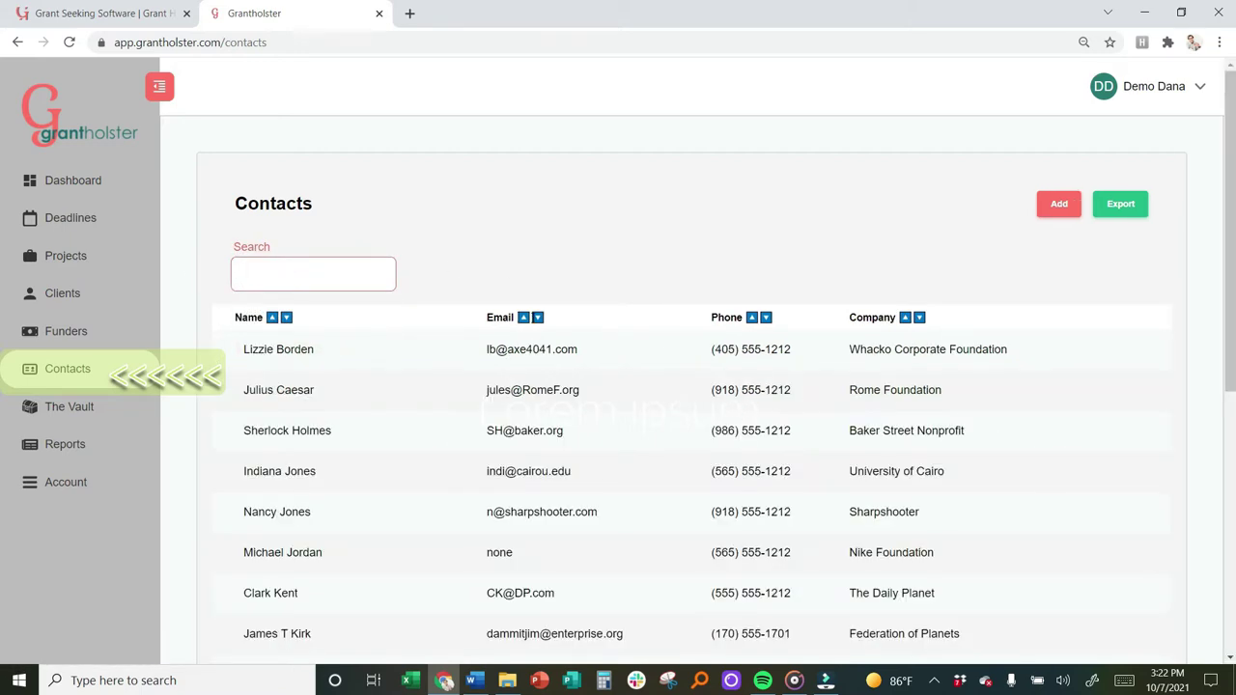
Step: Sort the Contacts list by email in both directions and by name in descending order
left_click(537, 318)
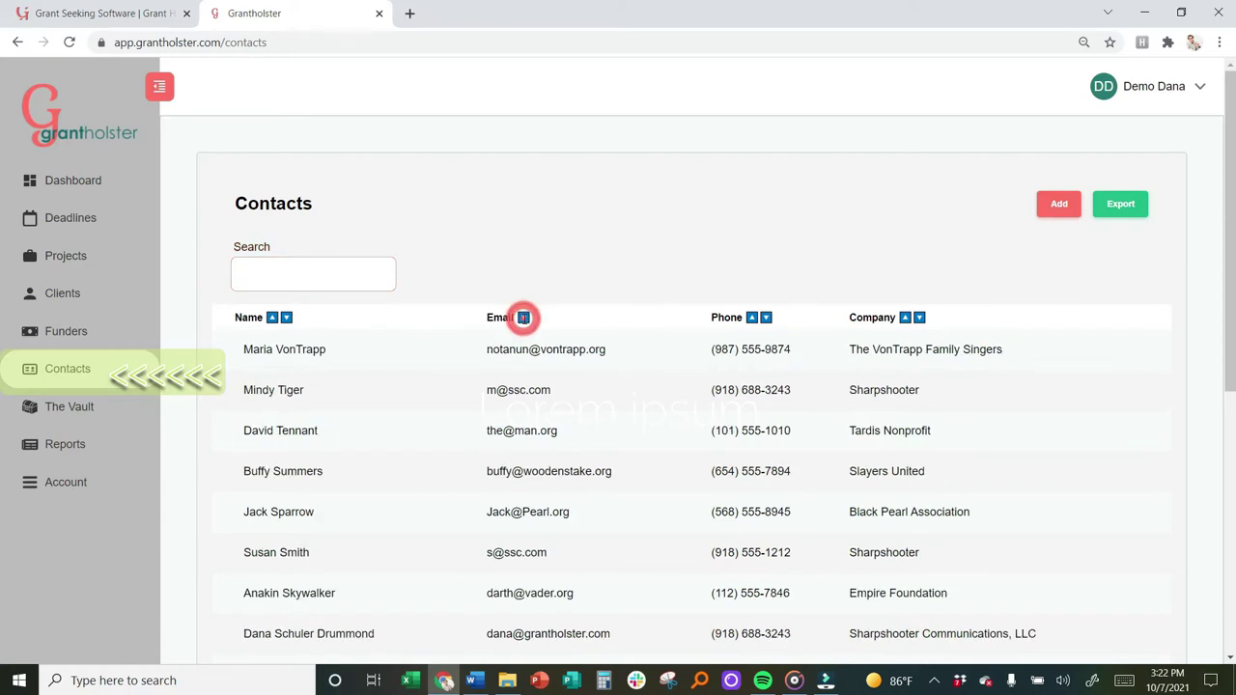
left_click(523, 317)
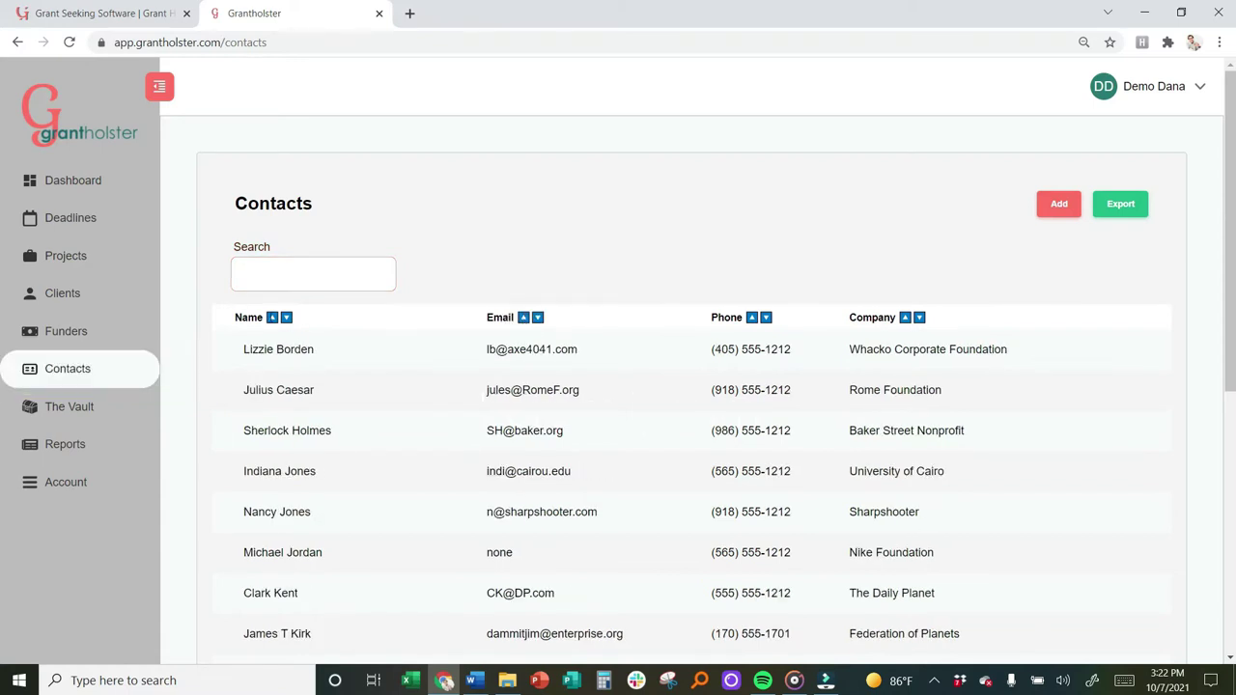
left_click(271, 317)
left_click(271, 317)
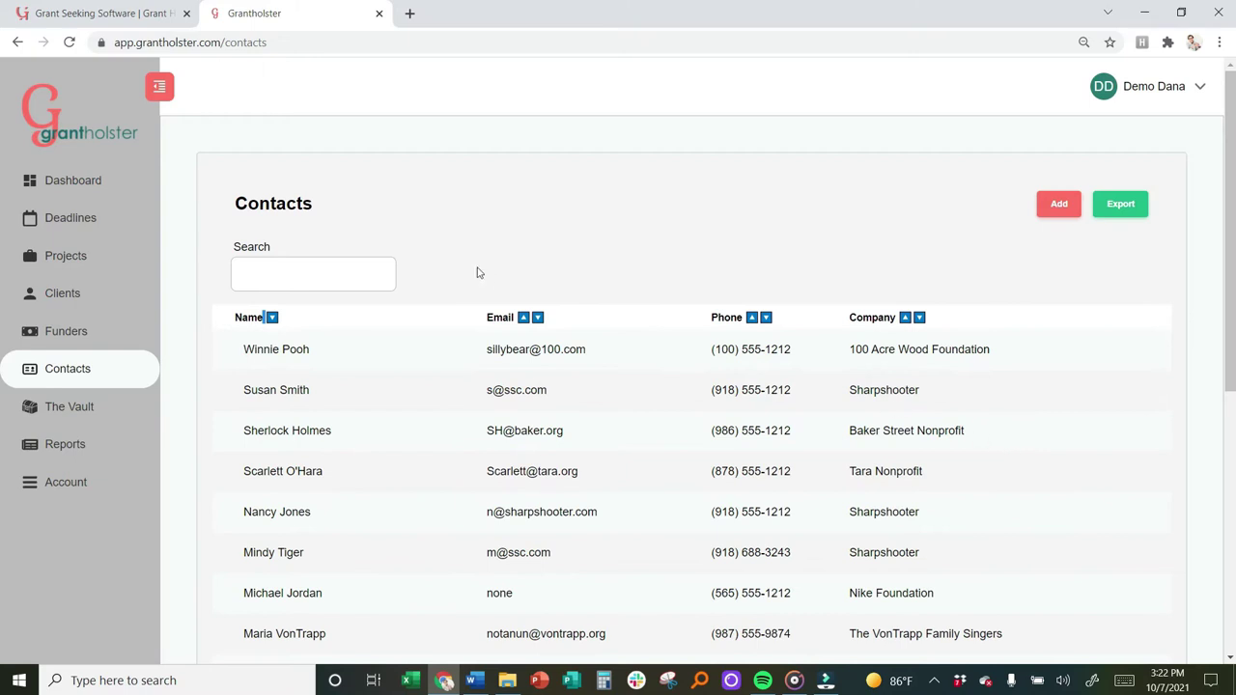
Step: Open The Vault and view the general information of Baker Street Nonprofit
left_click(68, 406)
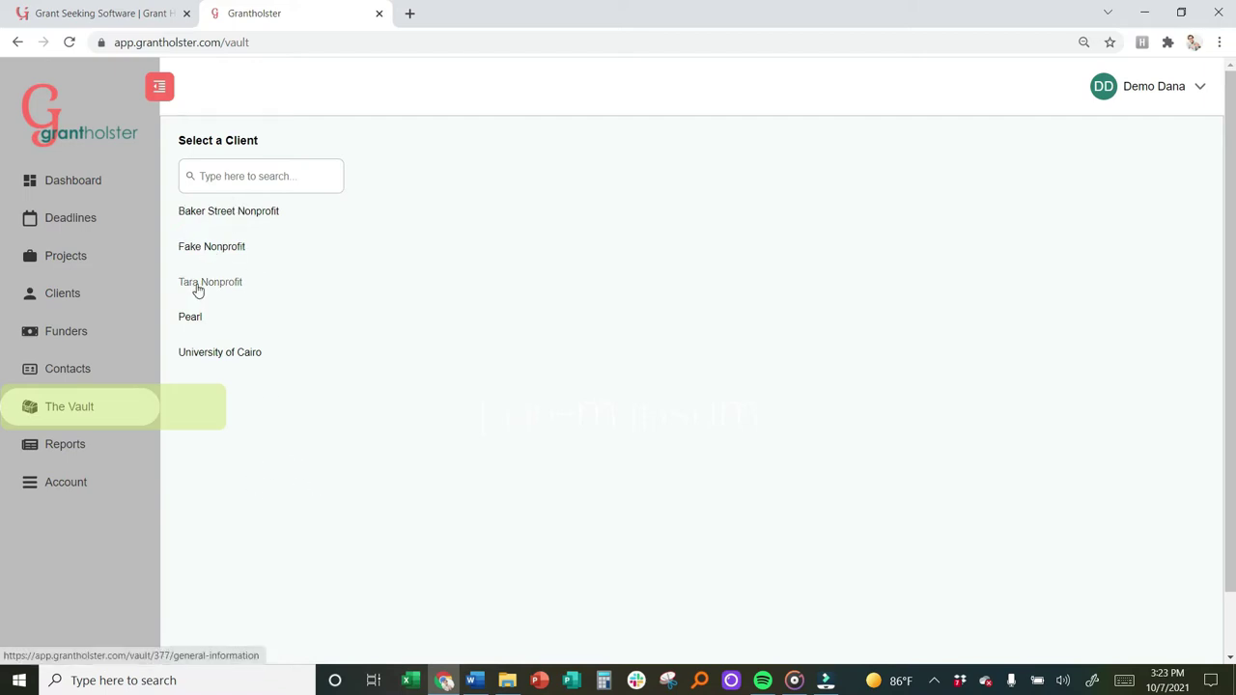
left_click(207, 213)
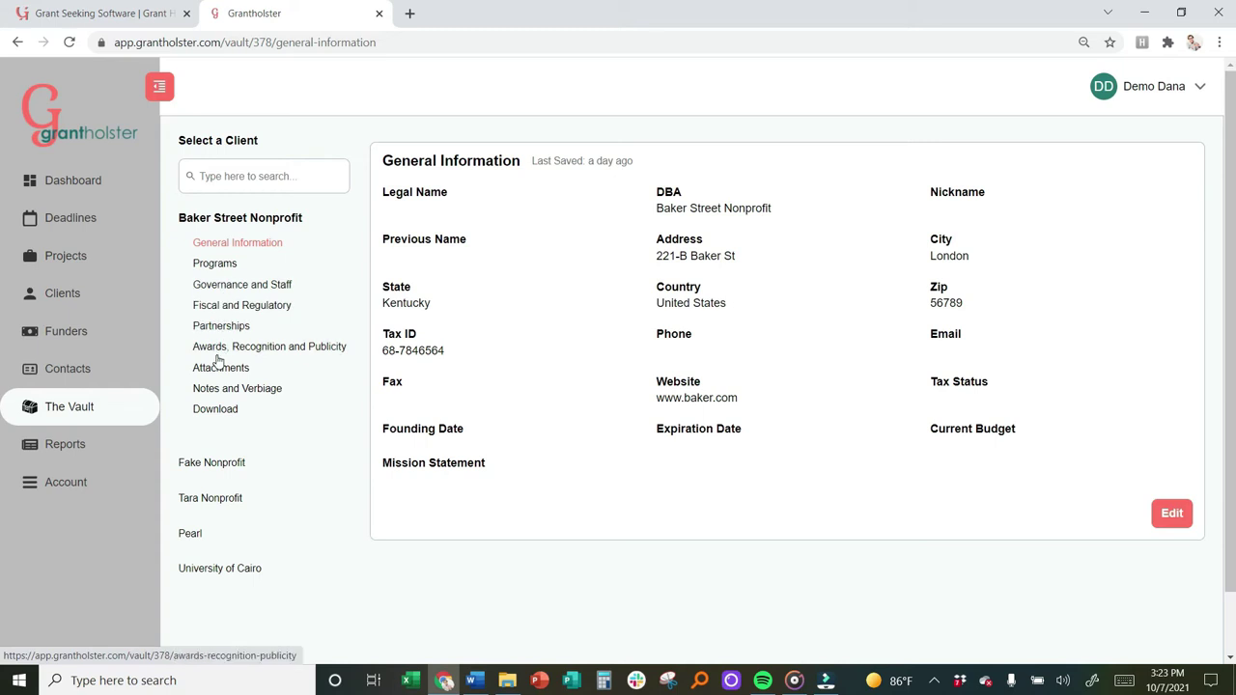
Step: View the available report types in the Reports section, and open the account management profile page
left_click(56, 451)
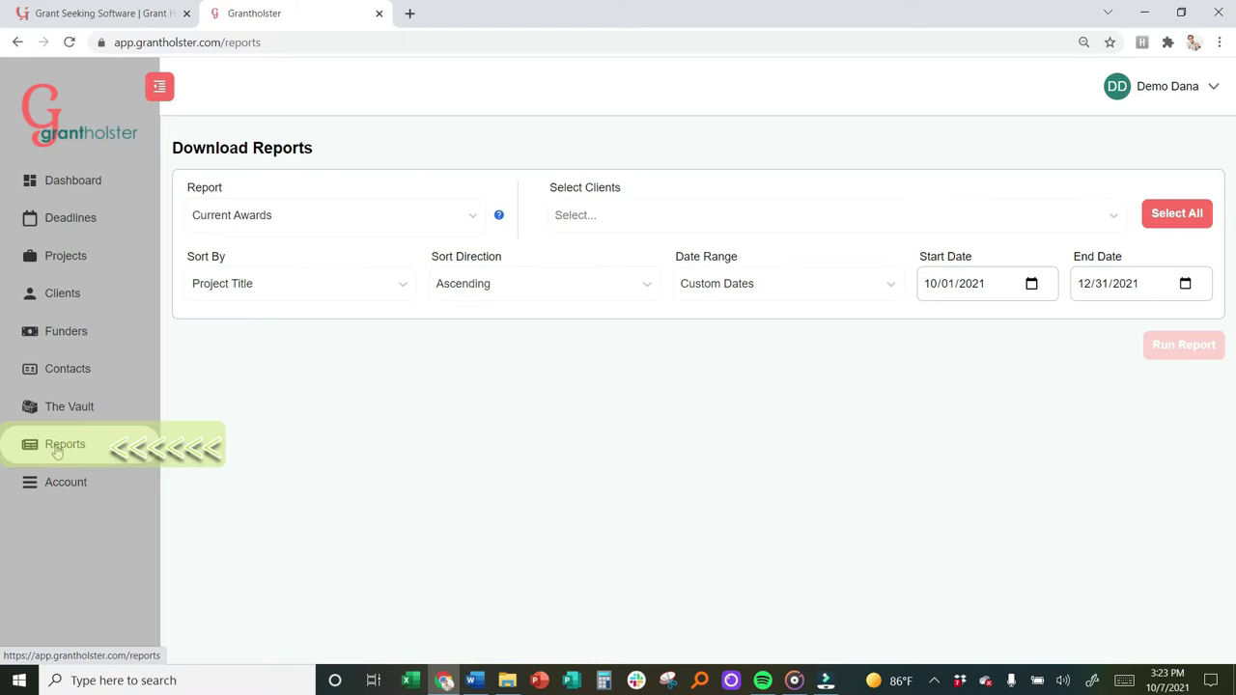
left_click(389, 213)
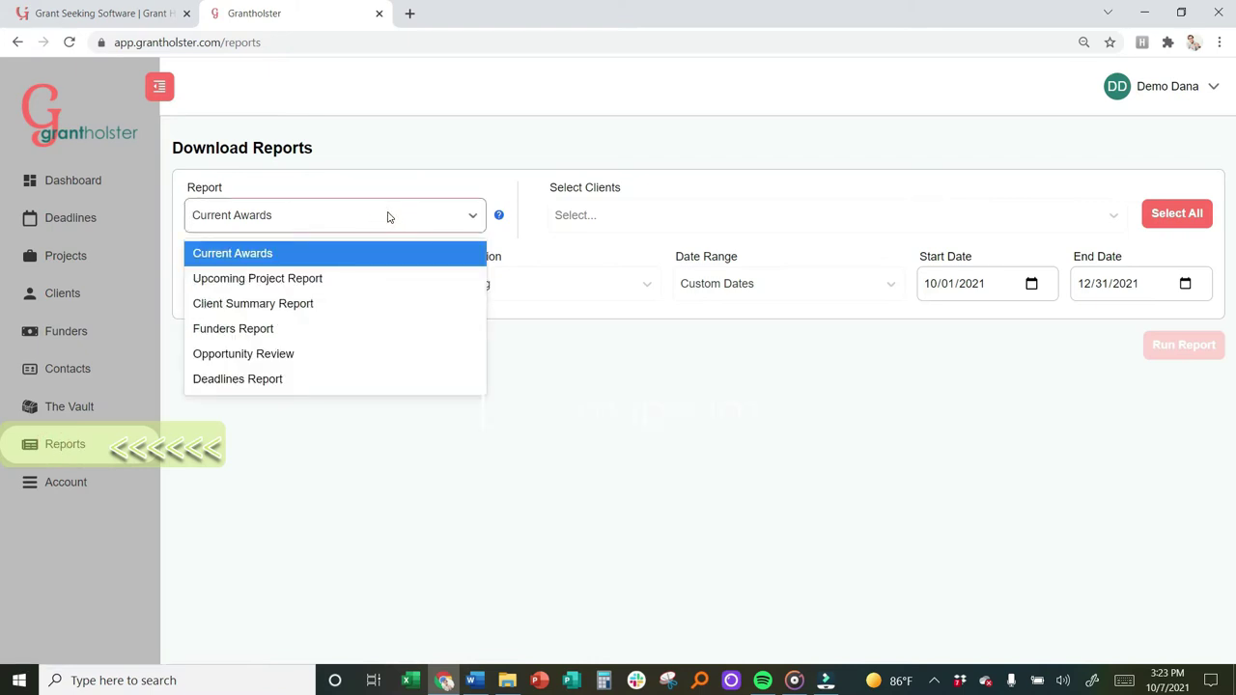
left_click(66, 485)
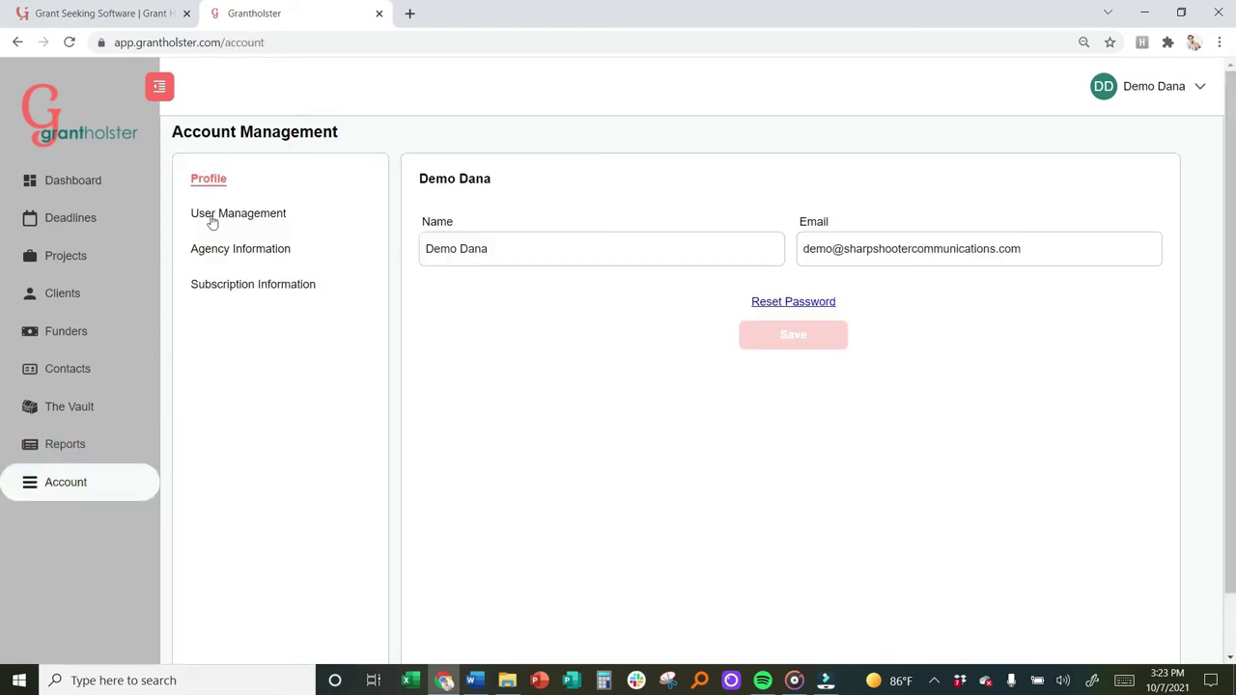
left_click(1200, 89)
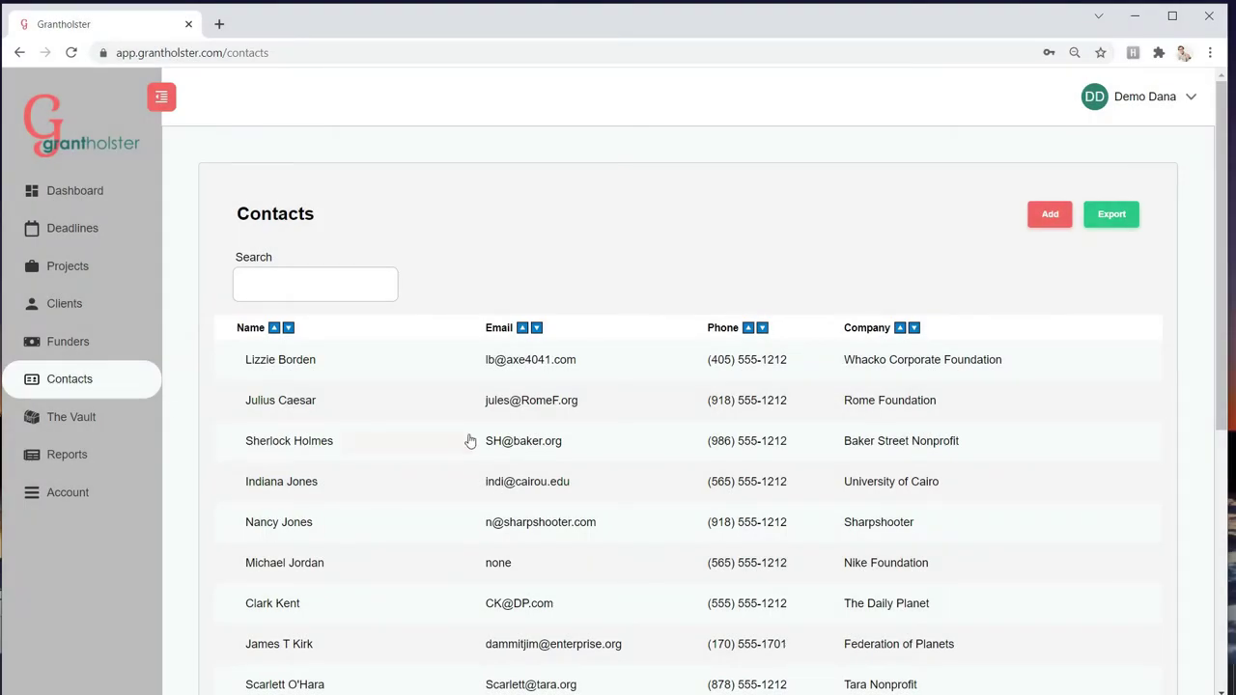
scroll(477, 430, "down", 5)
scroll(477, 430, "up", 5)
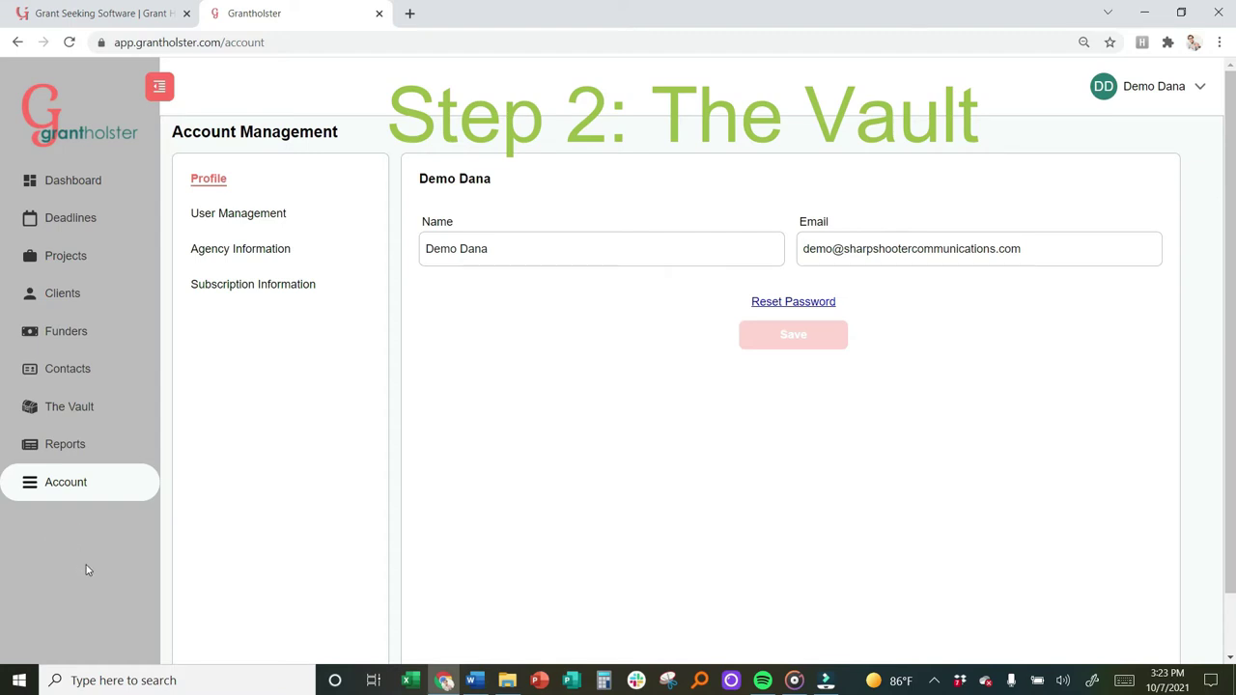
Step: View Baker Street Nonprofit's Governance and Staff, Fiscal and Regulatory, and Partnerships sections in The Vault
left_click(83, 396)
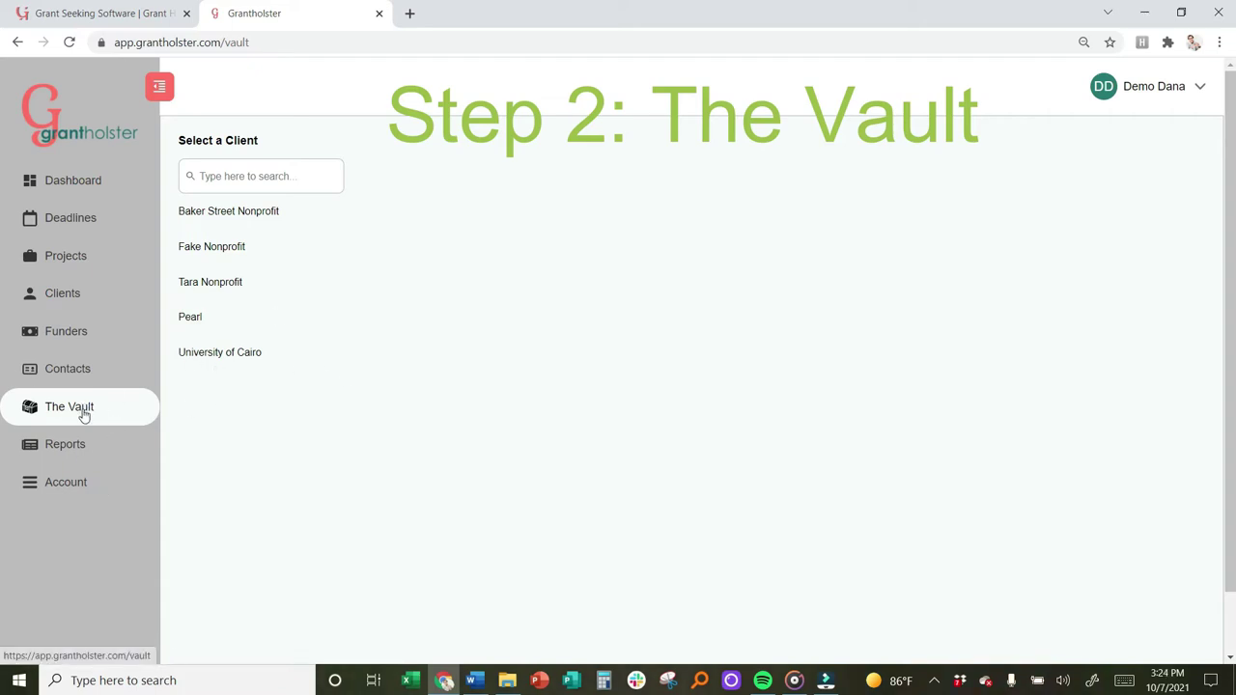
left_click(220, 212)
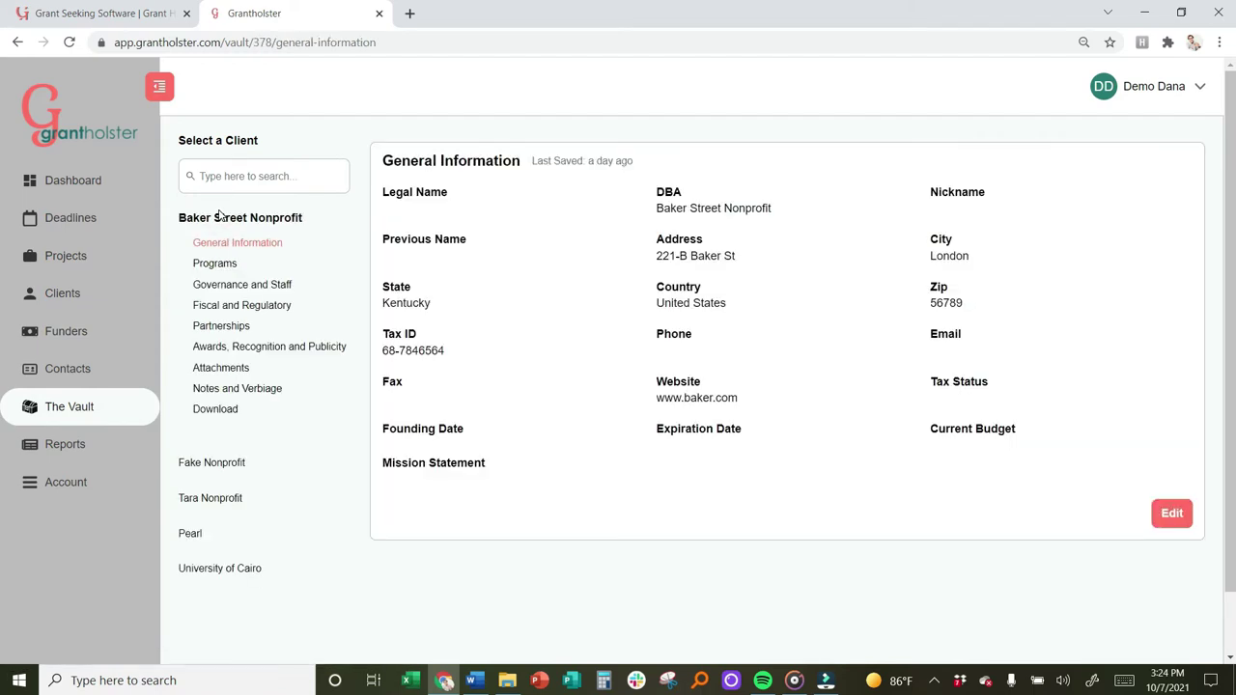
left_click(226, 287)
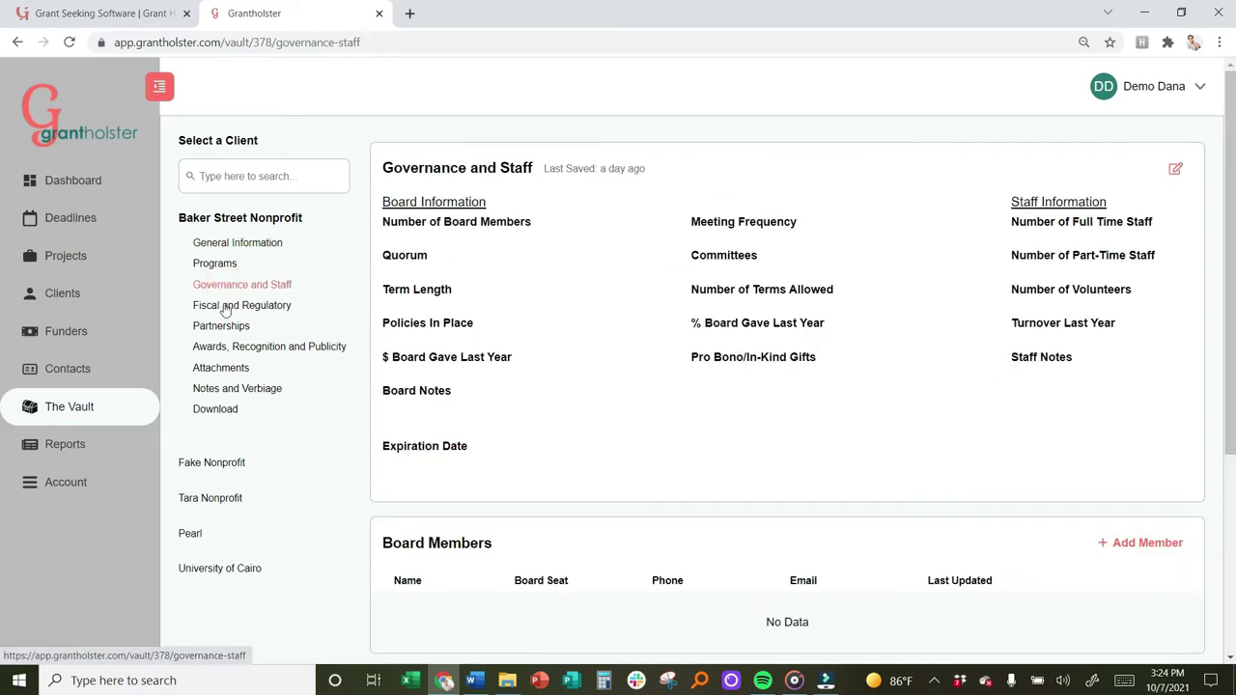
left_click(225, 307)
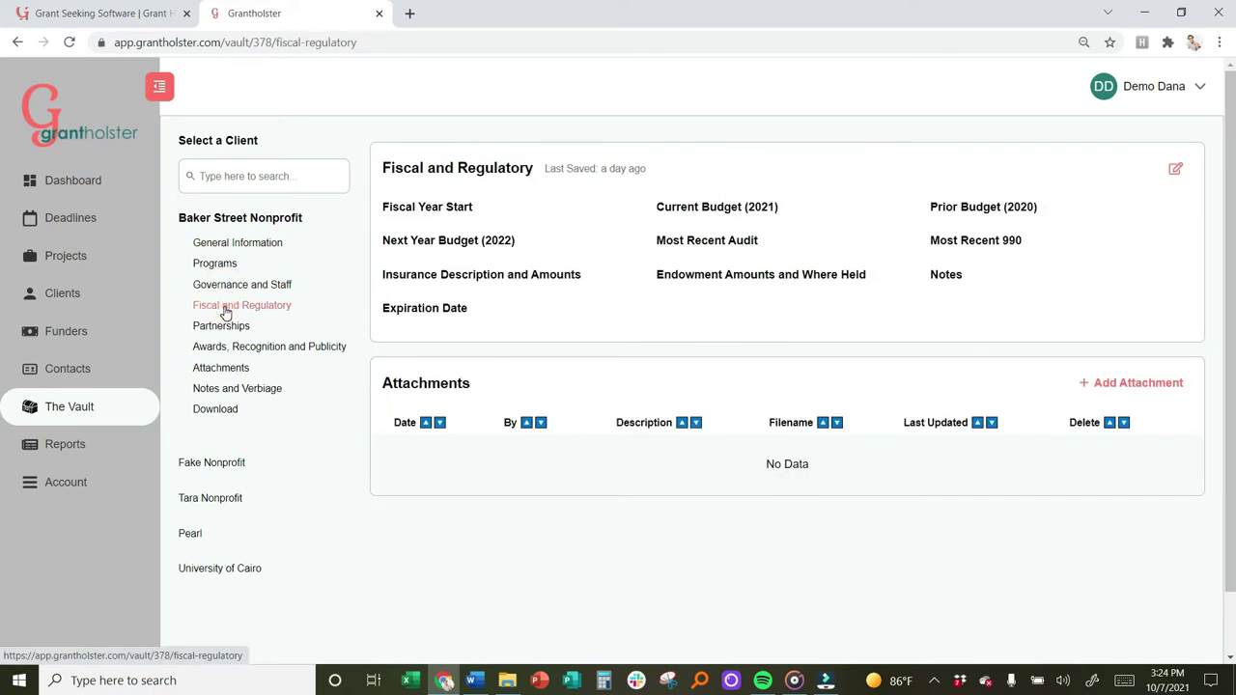
left_click(220, 328)
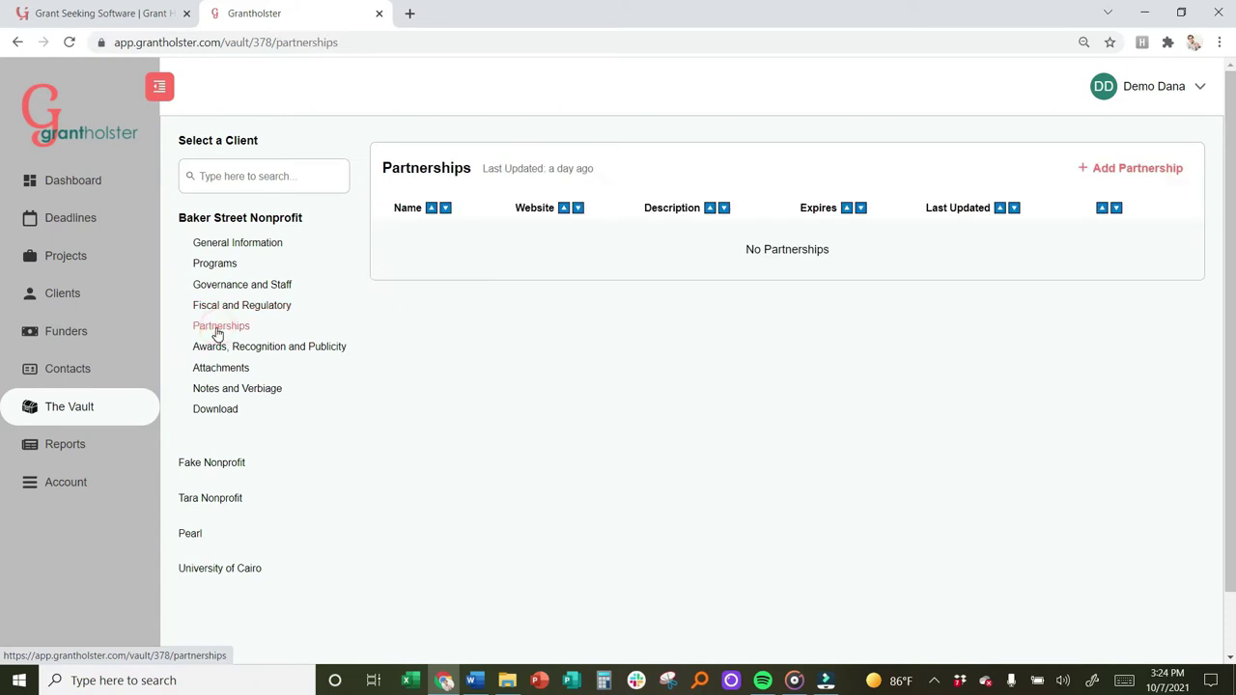
Step: View Baker Street Nonprofit's 221-B Renovation Campaign and Moriarty Hearing Clinic programs in The Vault
left_click(216, 269)
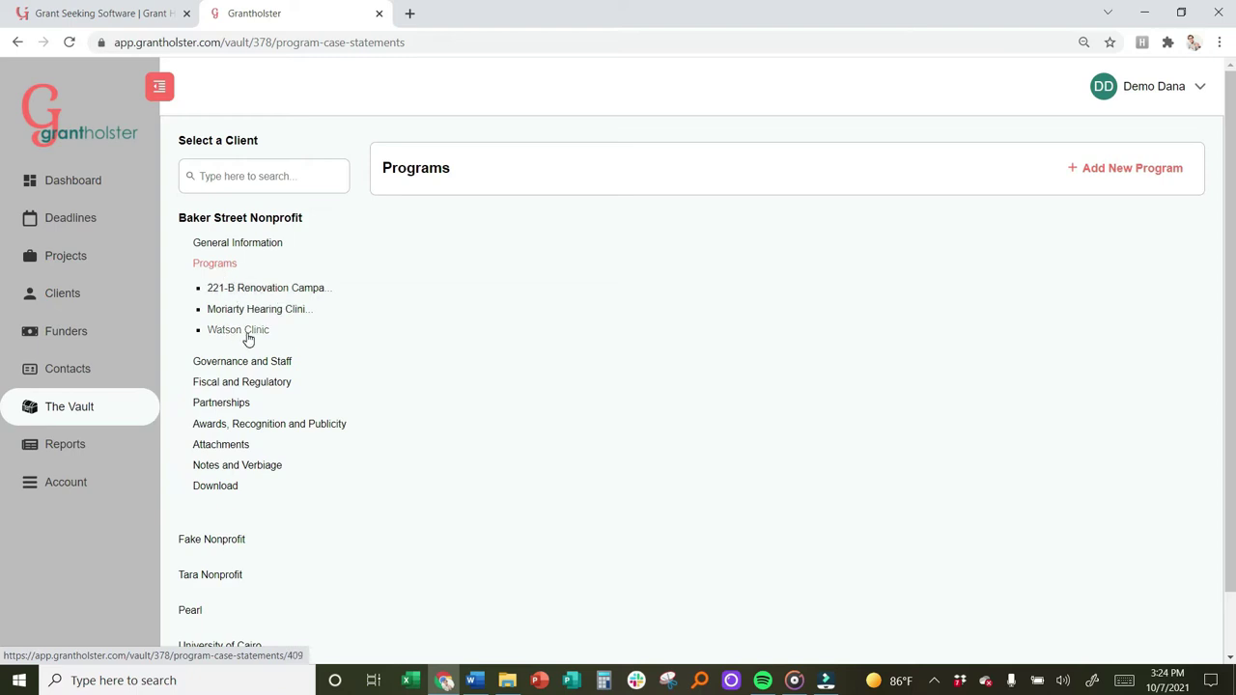
left_click(248, 293)
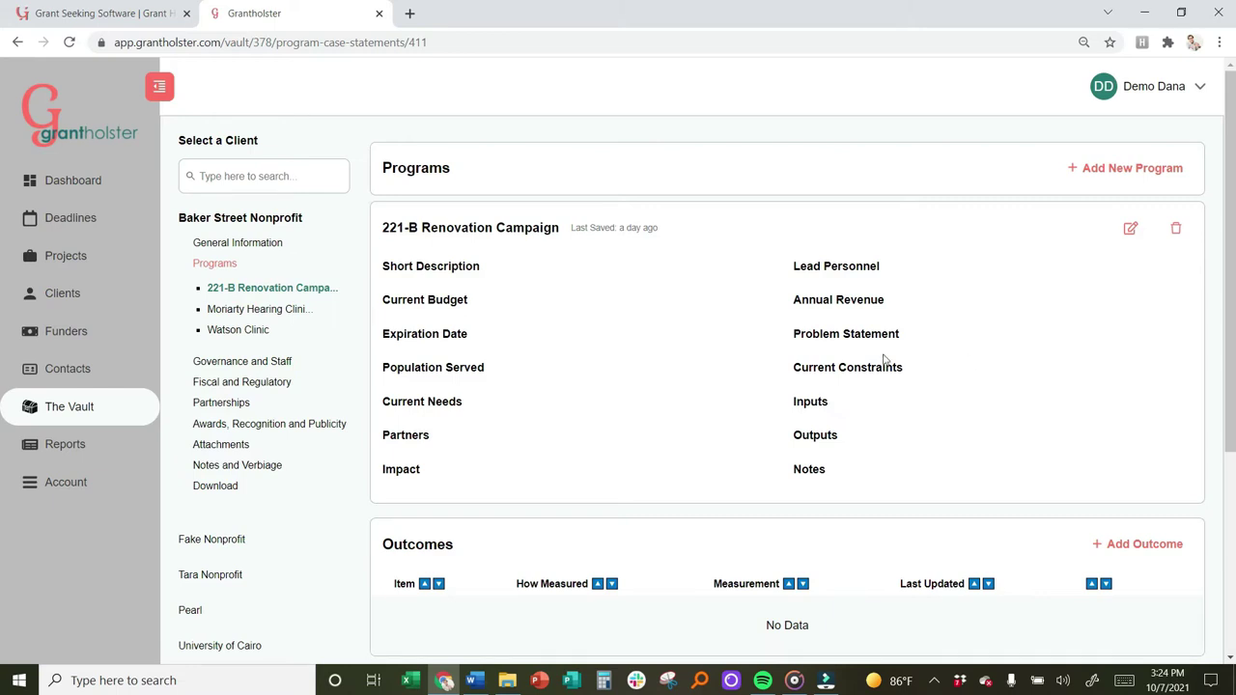
left_click(235, 310)
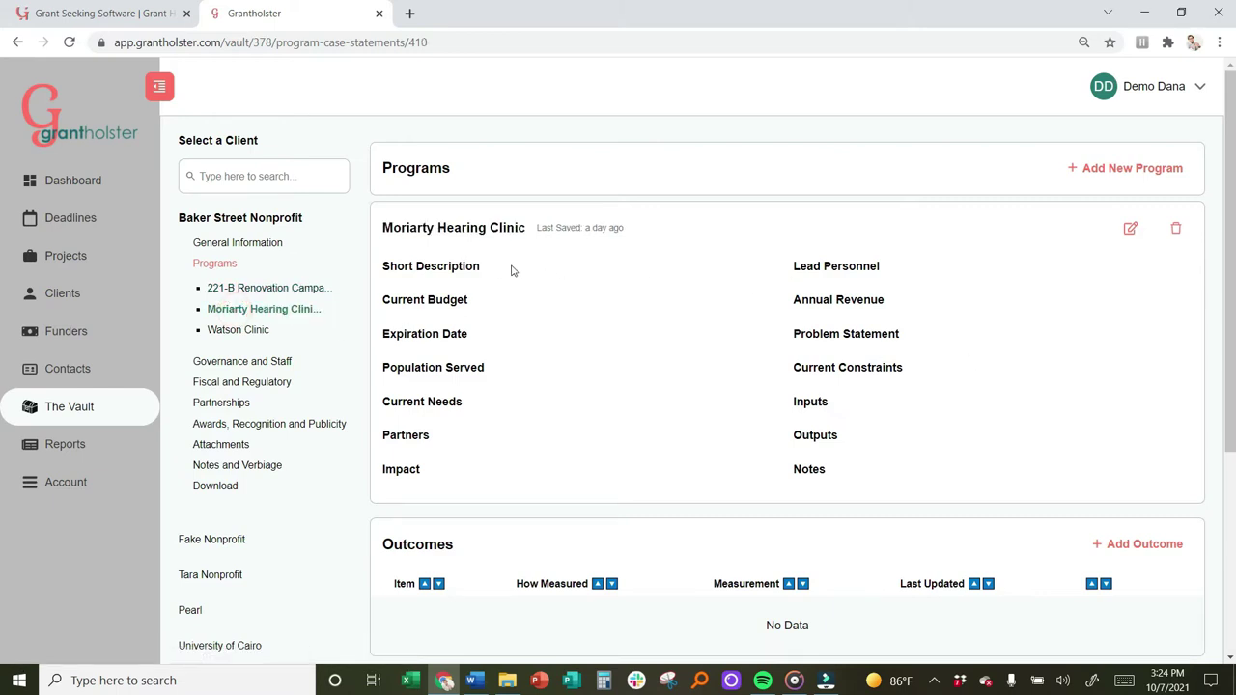
Step: View the Whacko Corporate Foundation record in Funders and return to look through the full funder list
left_click(216, 332)
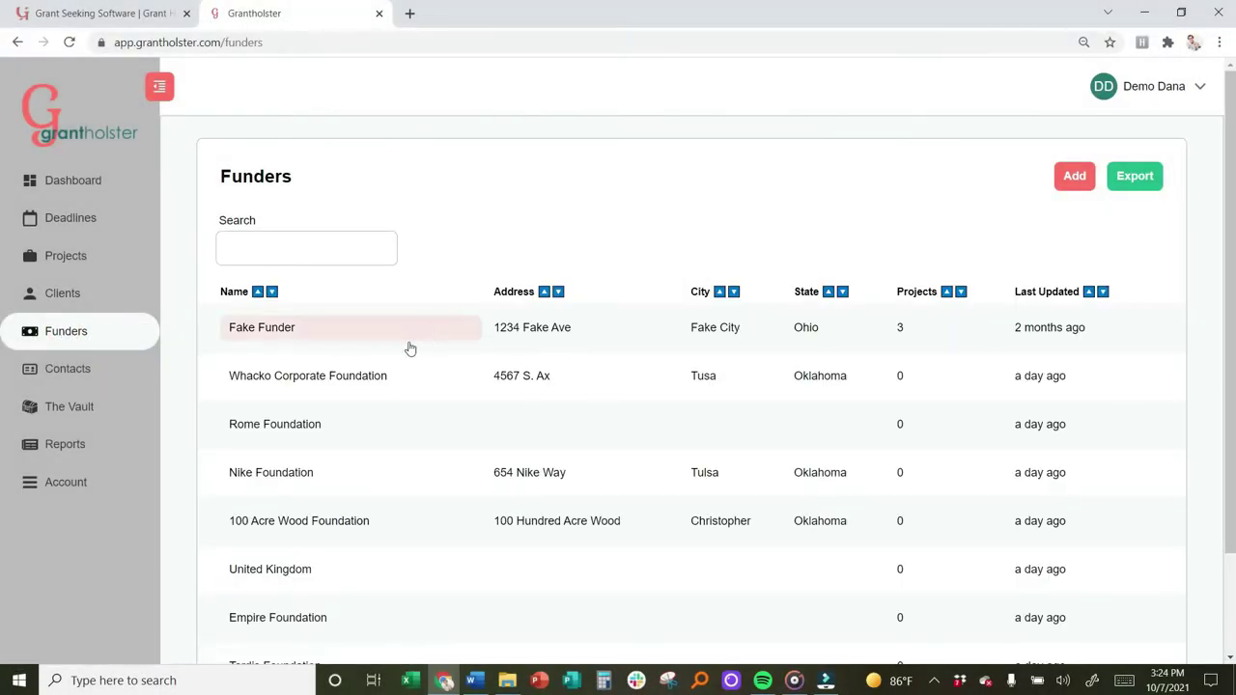
left_click(287, 380)
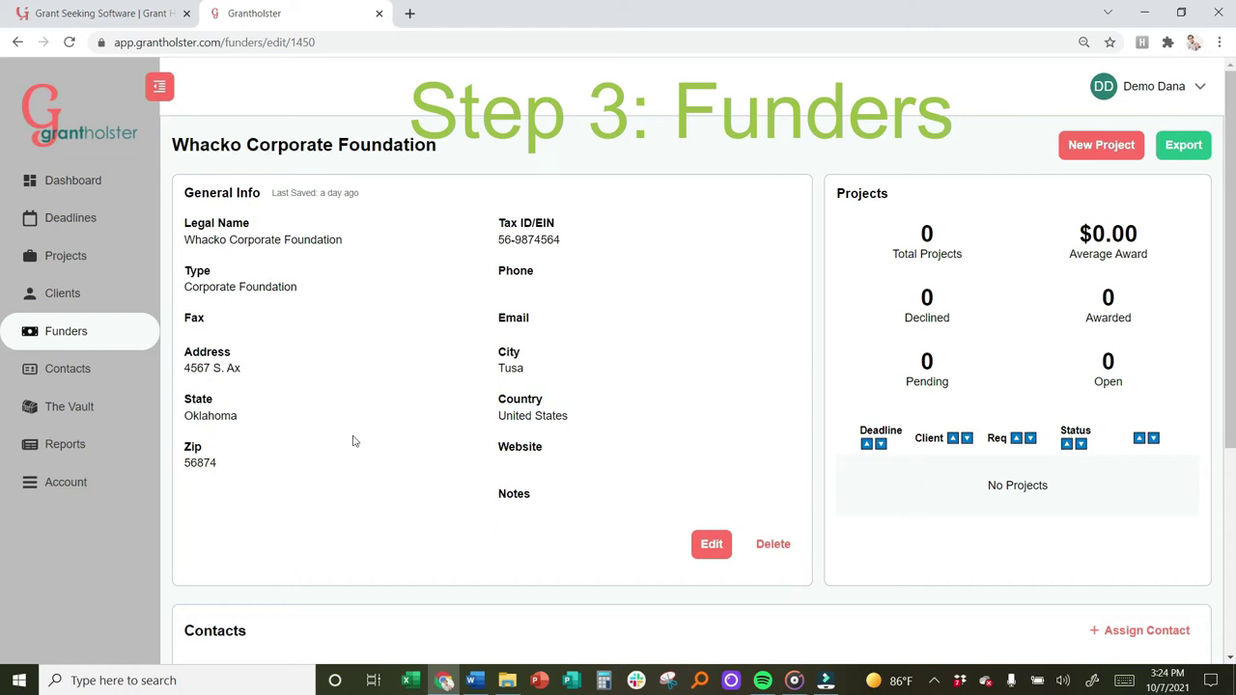
left_click(63, 337)
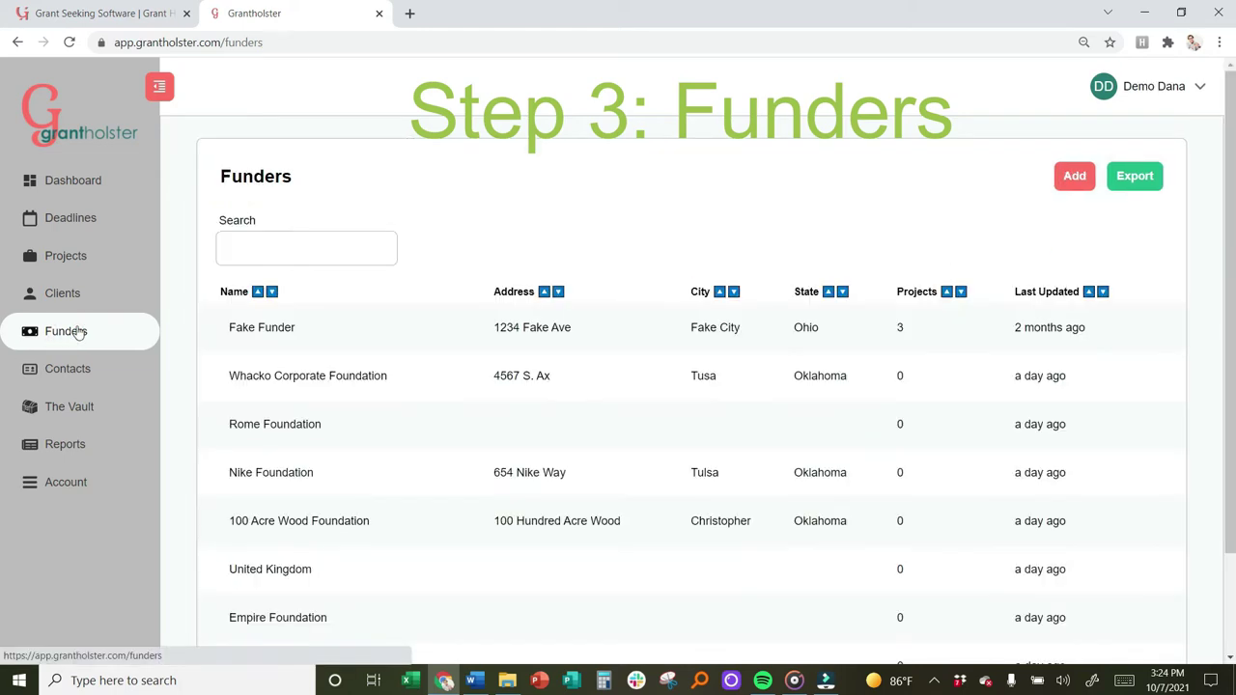
scroll(428, 394, "down", 2)
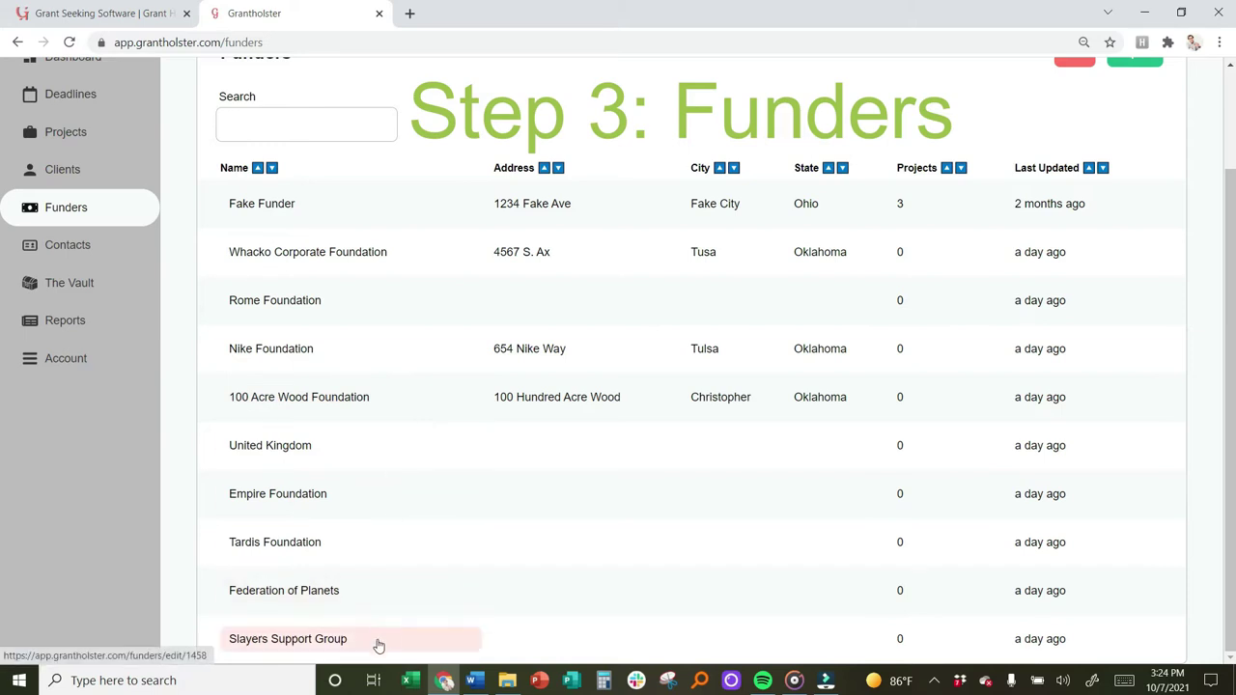
scroll(622, 409, "up", 2)
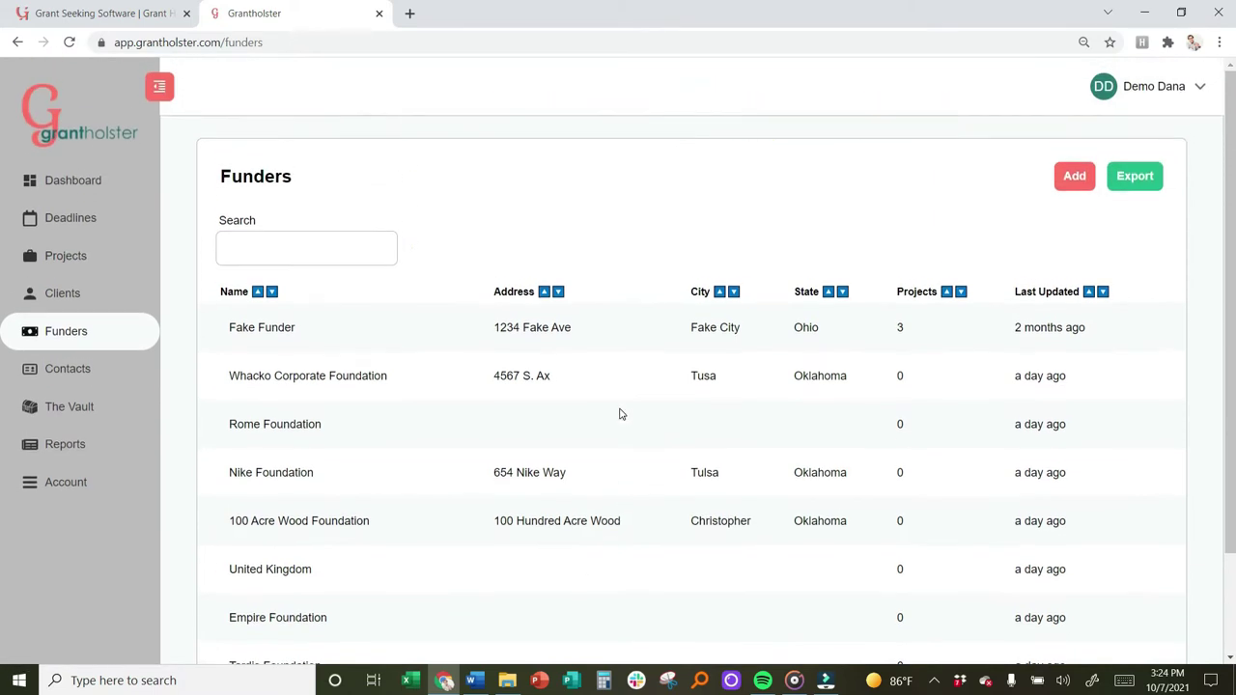
Step: Open the form for adding a funder to see its fields, and cancel it without entering anything
left_click(1076, 182)
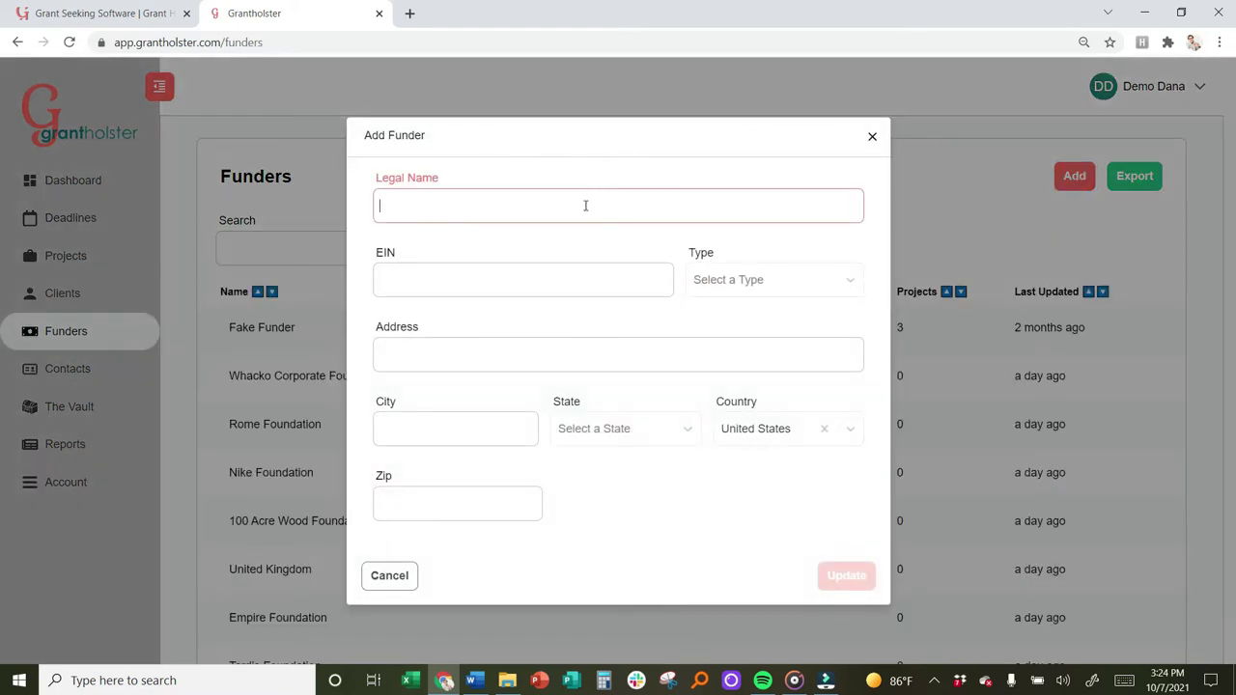
left_click(387, 577)
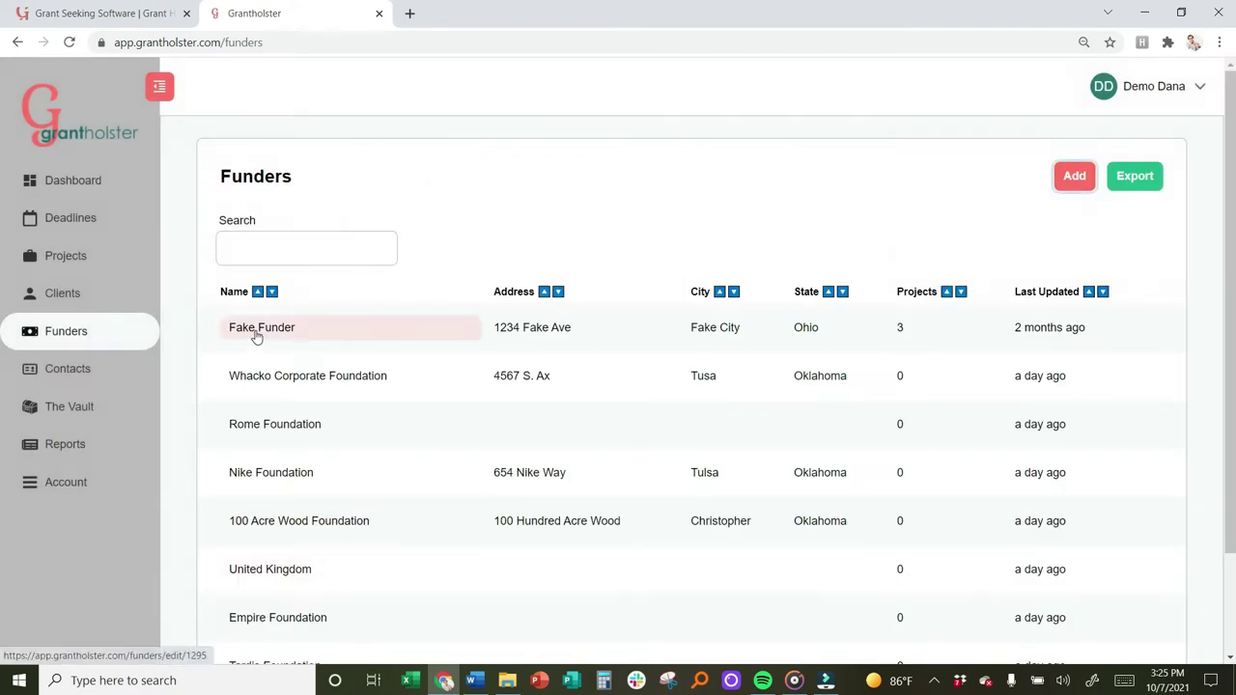
Step: Open the Fake Funder record and review its general info, projects, contacts and attachments
left_click(257, 336)
scroll(809, 397, "down", 1)
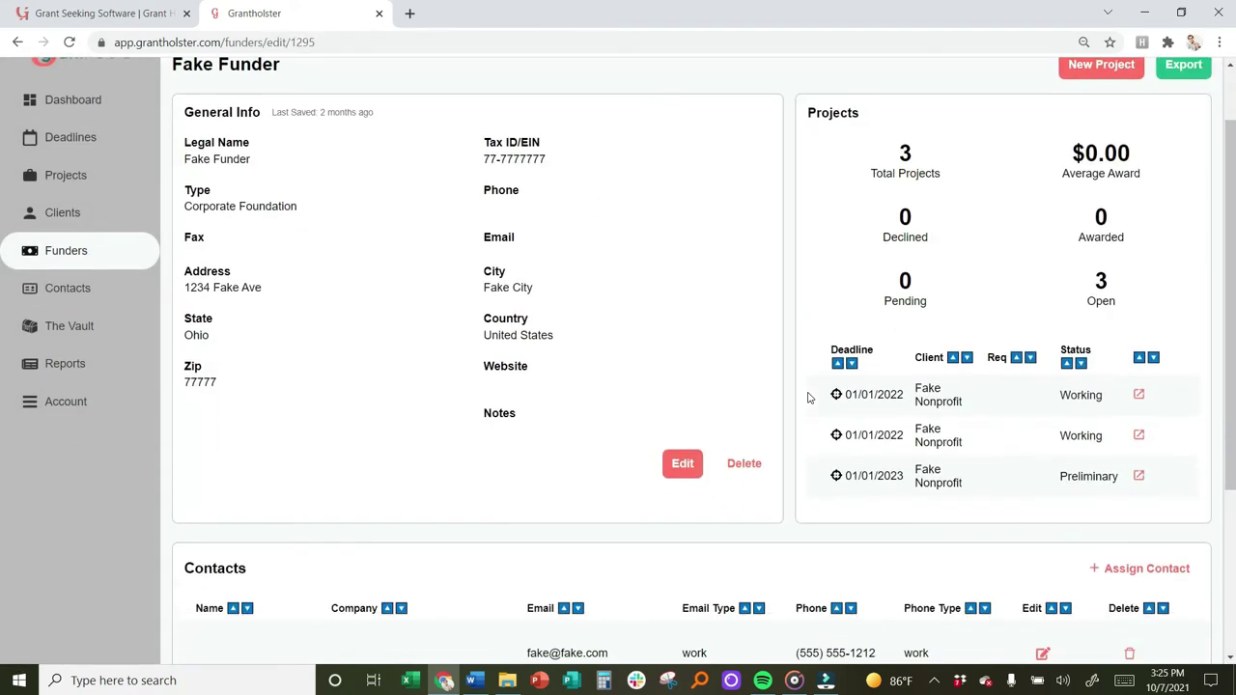
scroll(550, 351, "down", 3)
scroll(753, 487, "up", 4)
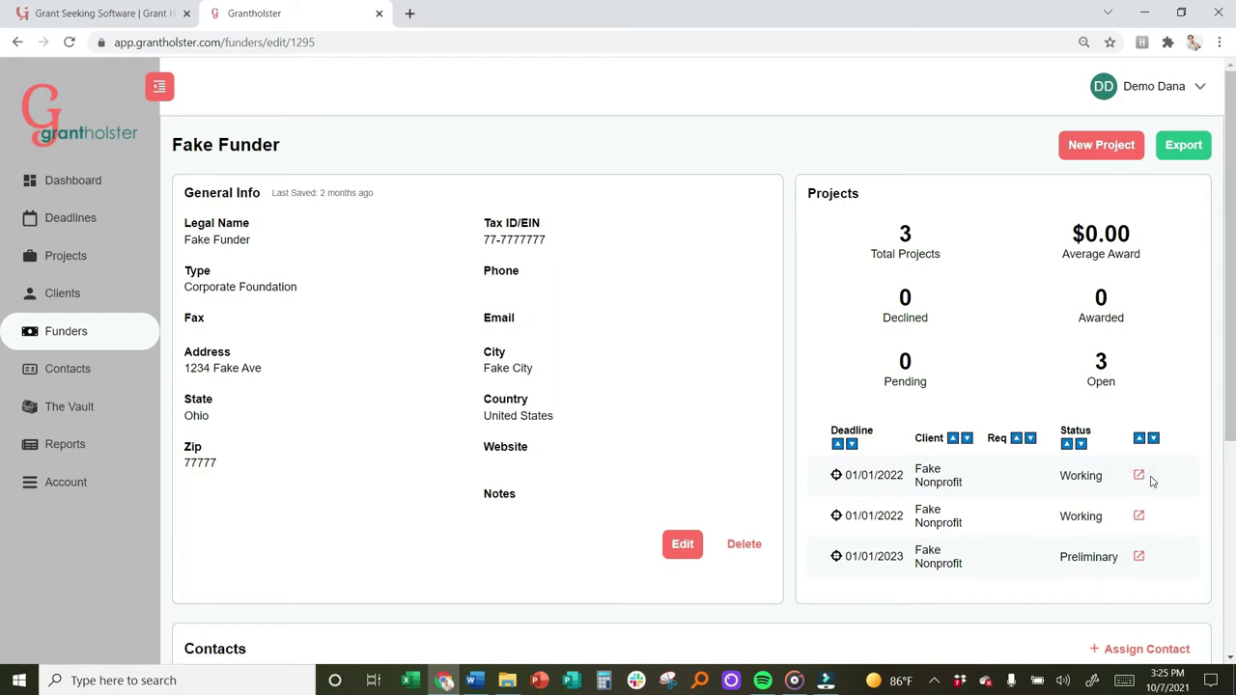
Step: Assign an existing contact to Fake Funder, selecting the contact's name, email and phone number
scroll(720, 378, "down", 3)
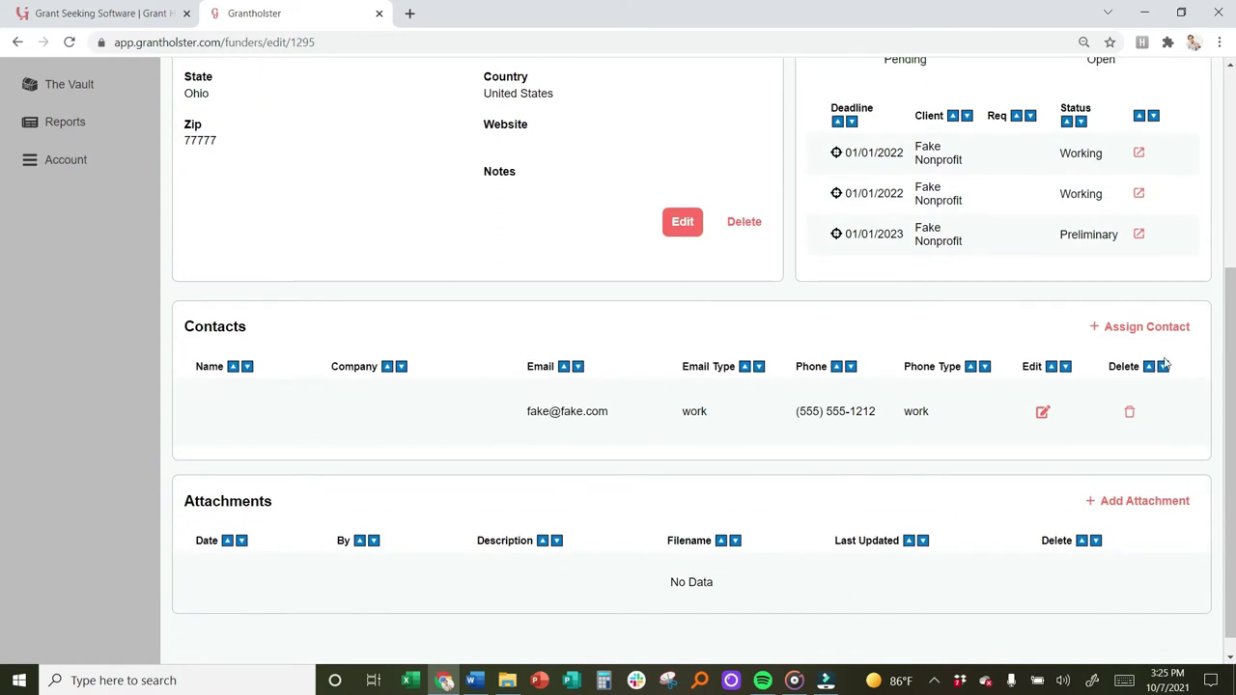
left_click(1134, 332)
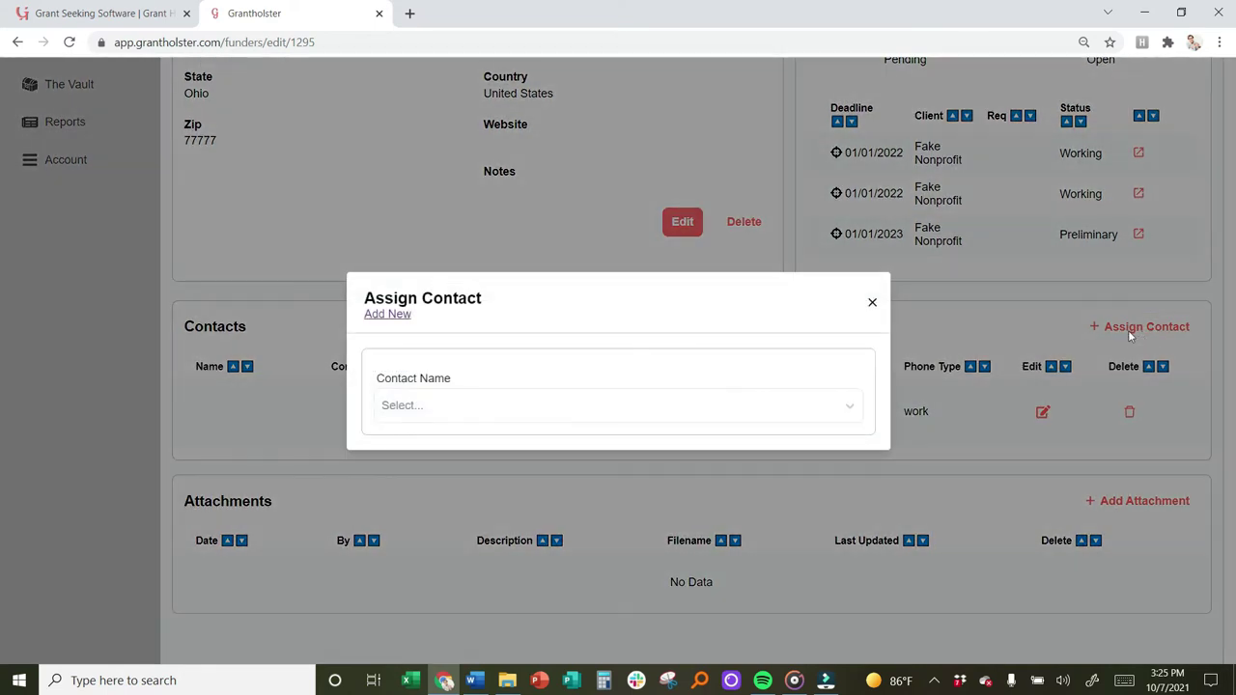
left_click(485, 406)
left_click(481, 494)
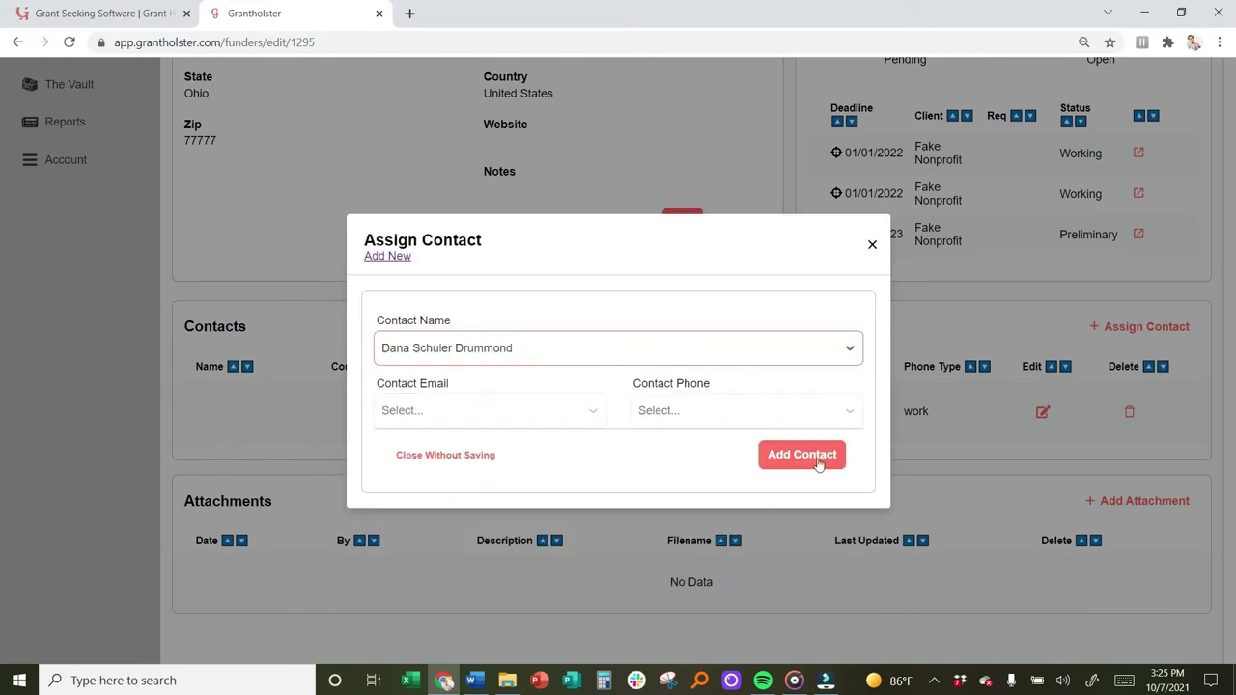
left_click(525, 412)
left_click(463, 451)
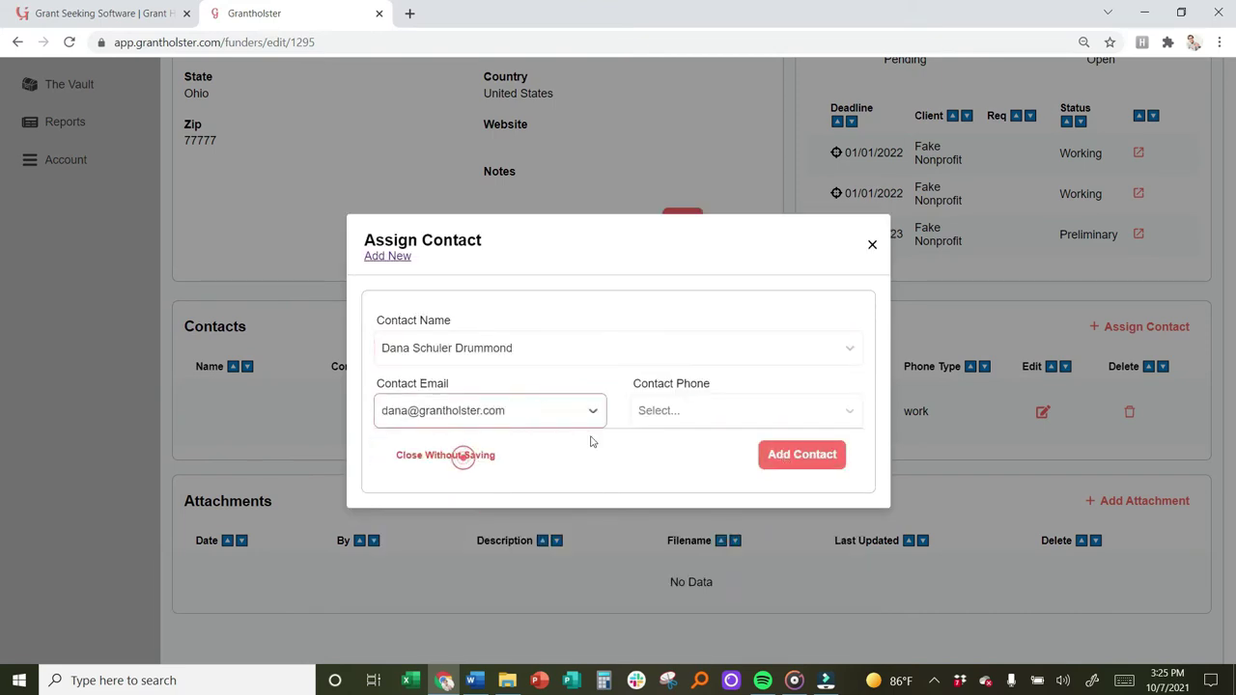
left_click(685, 413)
left_click(662, 454)
left_click(828, 467)
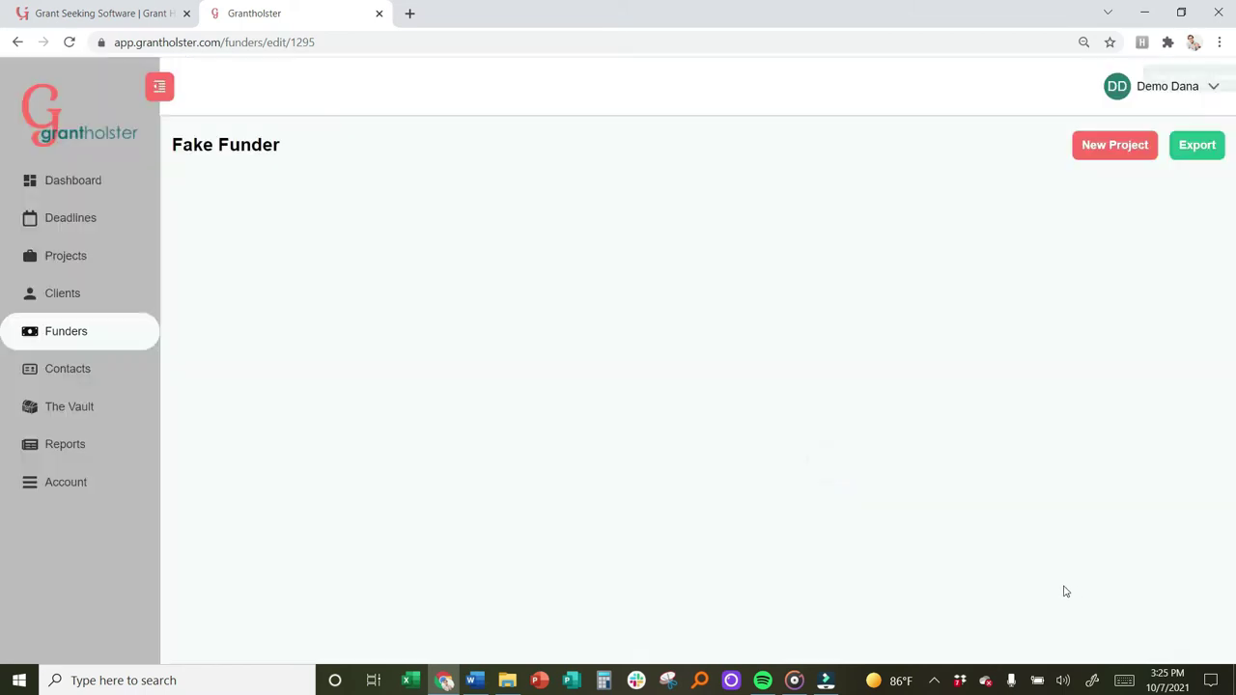
Step: Check the contacts and attachments sections of the updated Fake Funder record
scroll(991, 469, "down", 4)
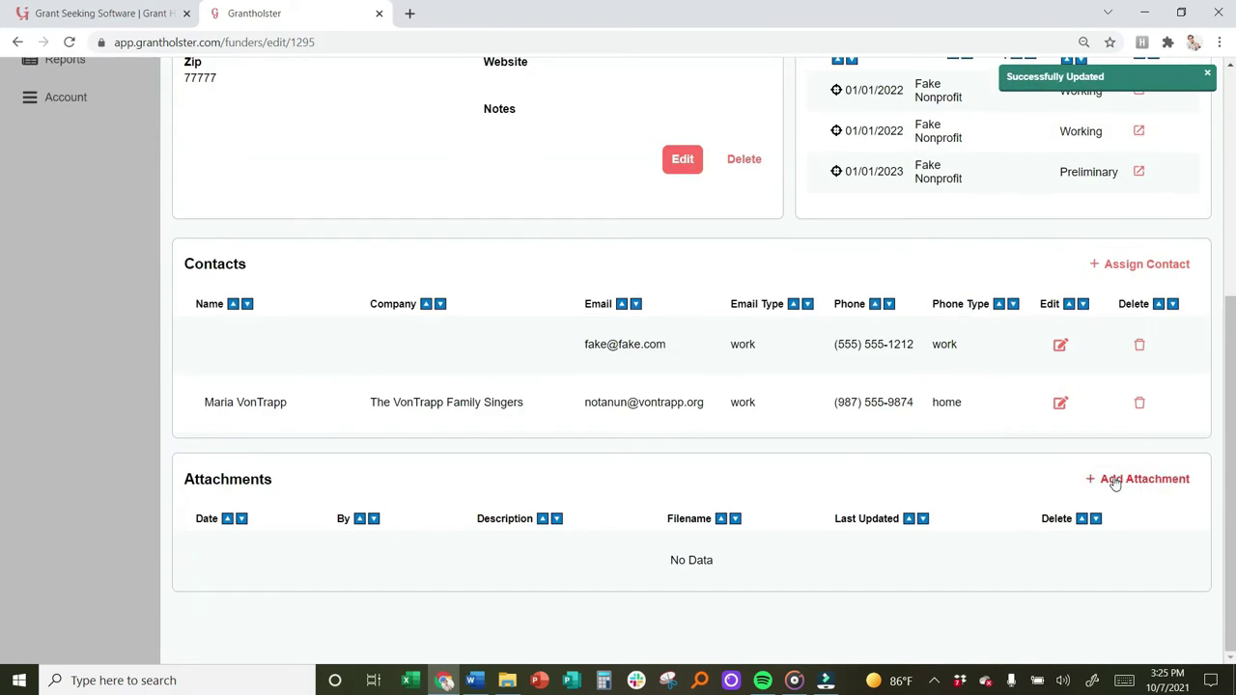
scroll(763, 462, "up", 4)
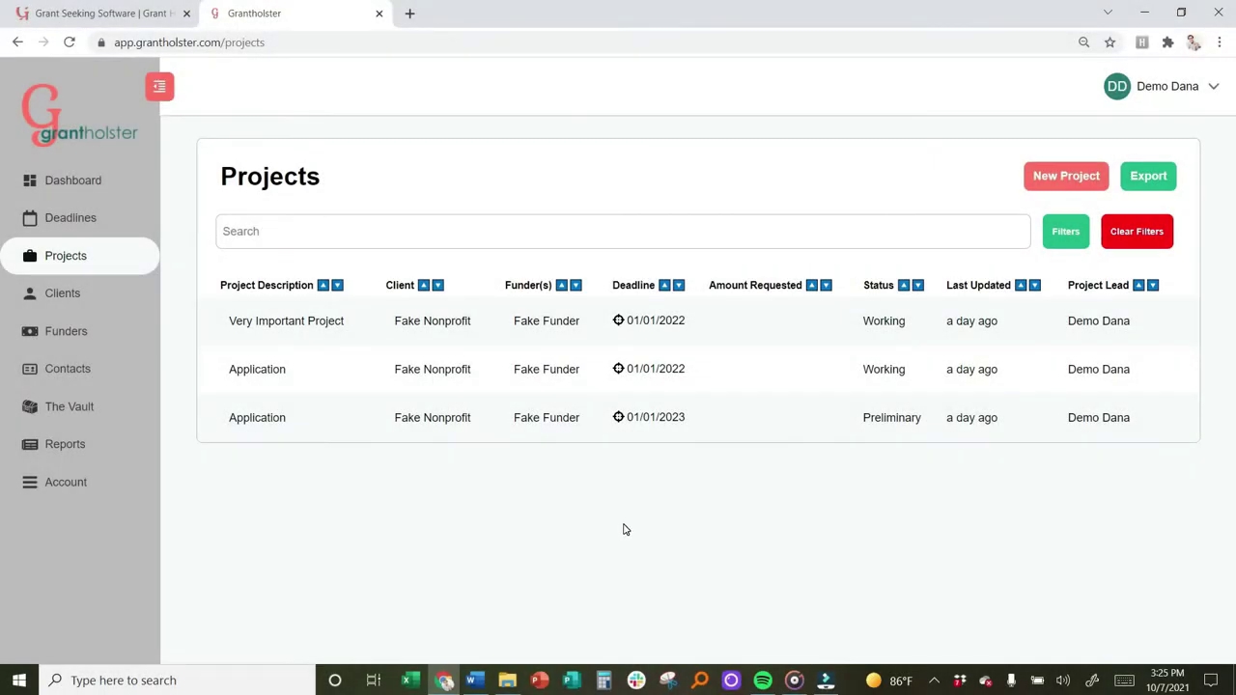
Step: Start a new project described as "My Project" for client Fake Nonprofit, with Empire Foundation as the funder
left_click(1062, 178)
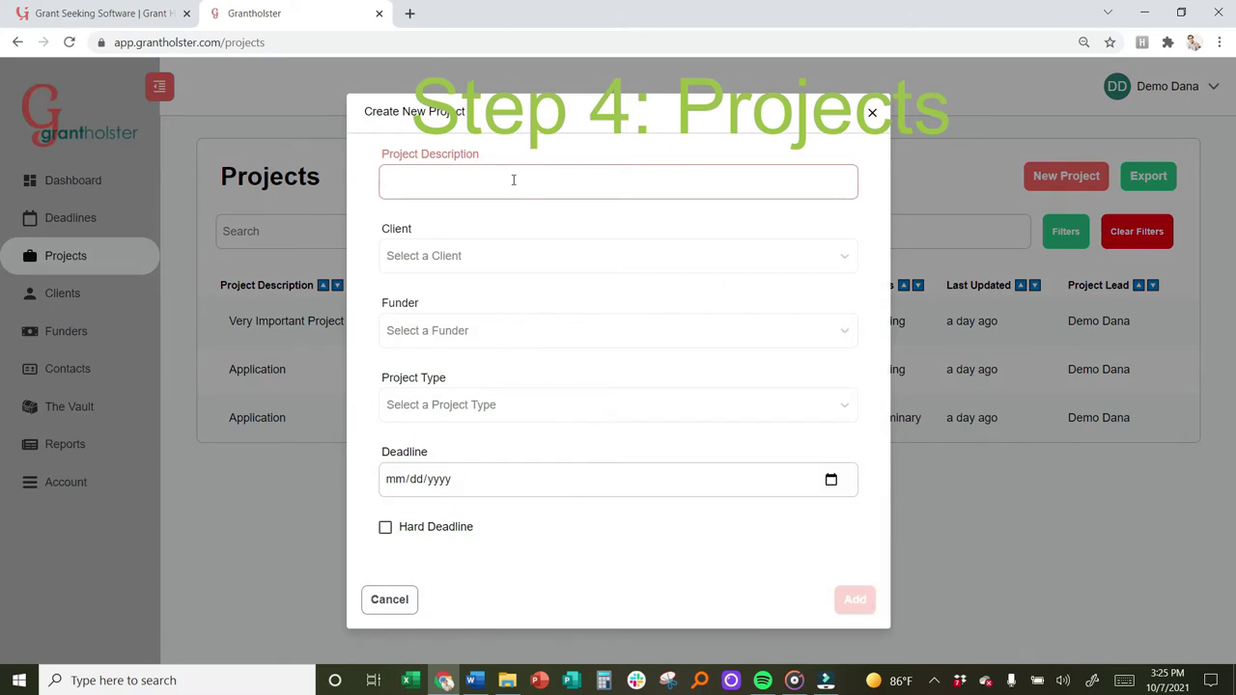
type("My Project")
key("Tab")
type("f")
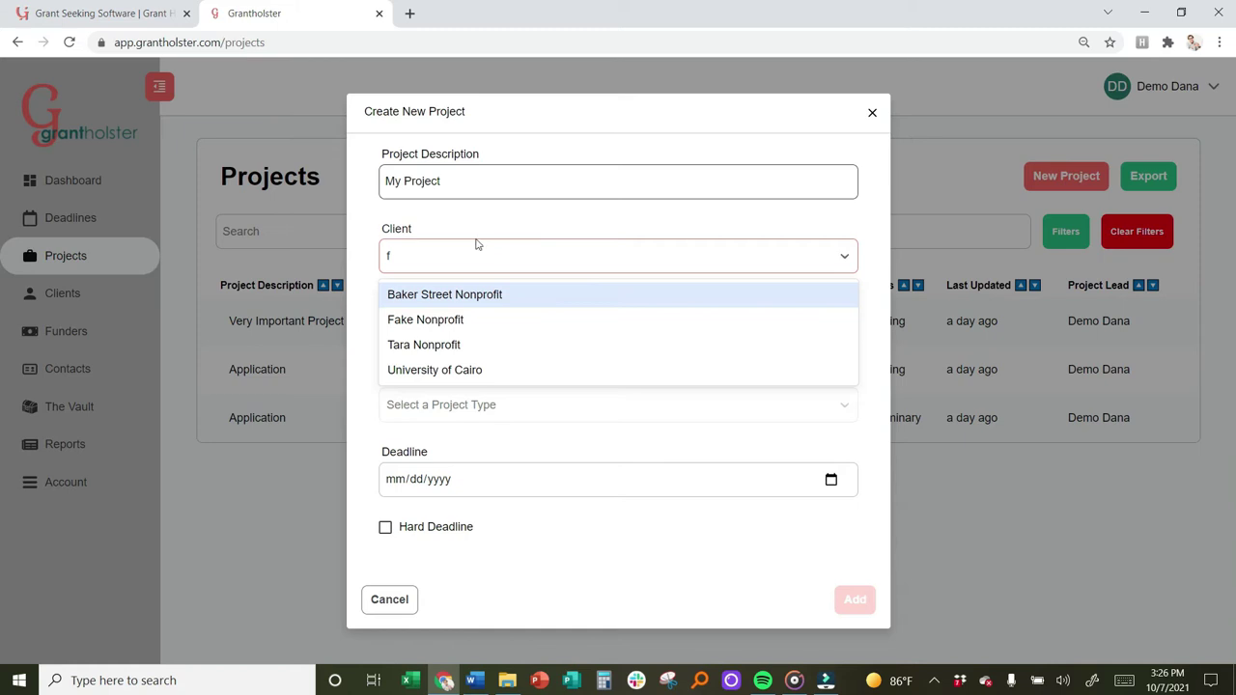
left_click(439, 318)
left_click(425, 332)
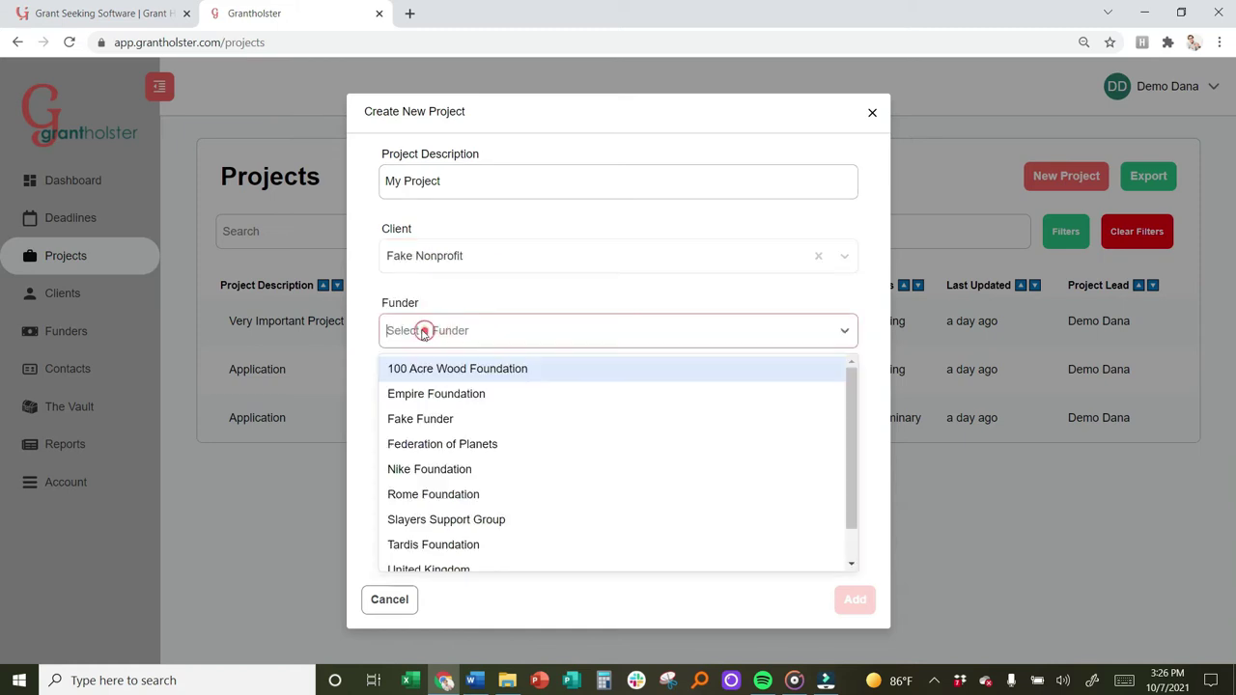
left_click(430, 393)
Step: Set the project type to Grant with a hard deadline of 01/01/2022, and add the project
left_click(395, 404)
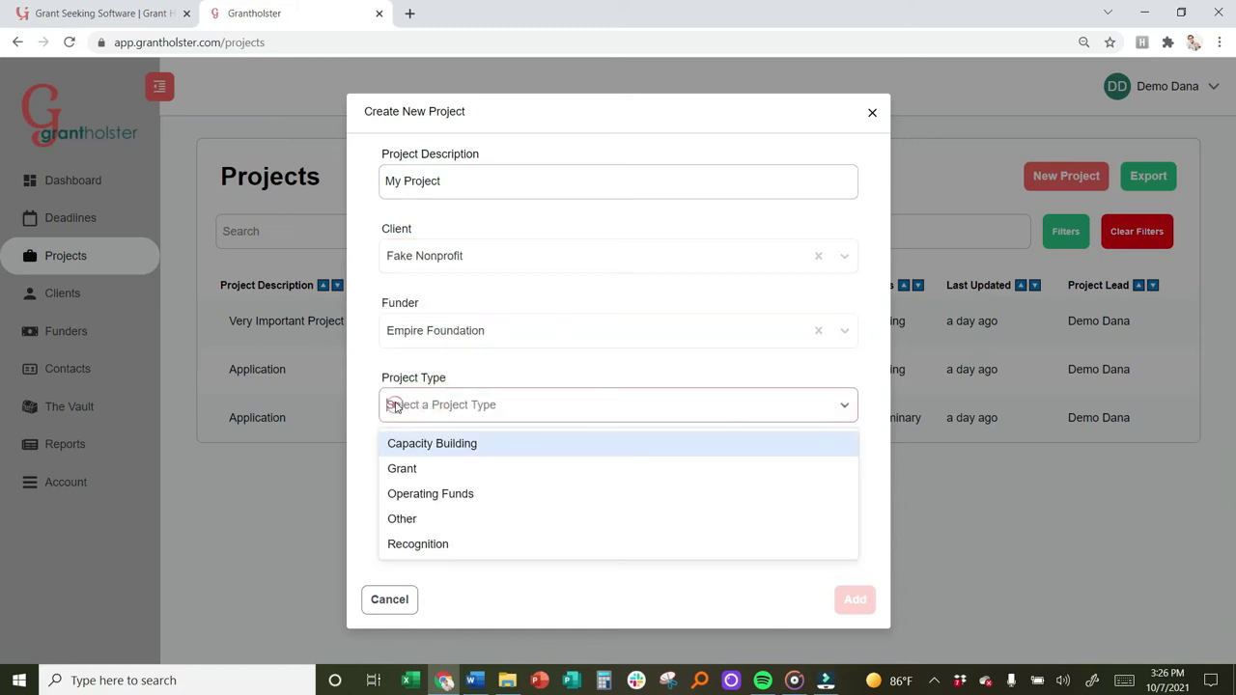
left_click(398, 467)
left_click(395, 483)
type("0101202")
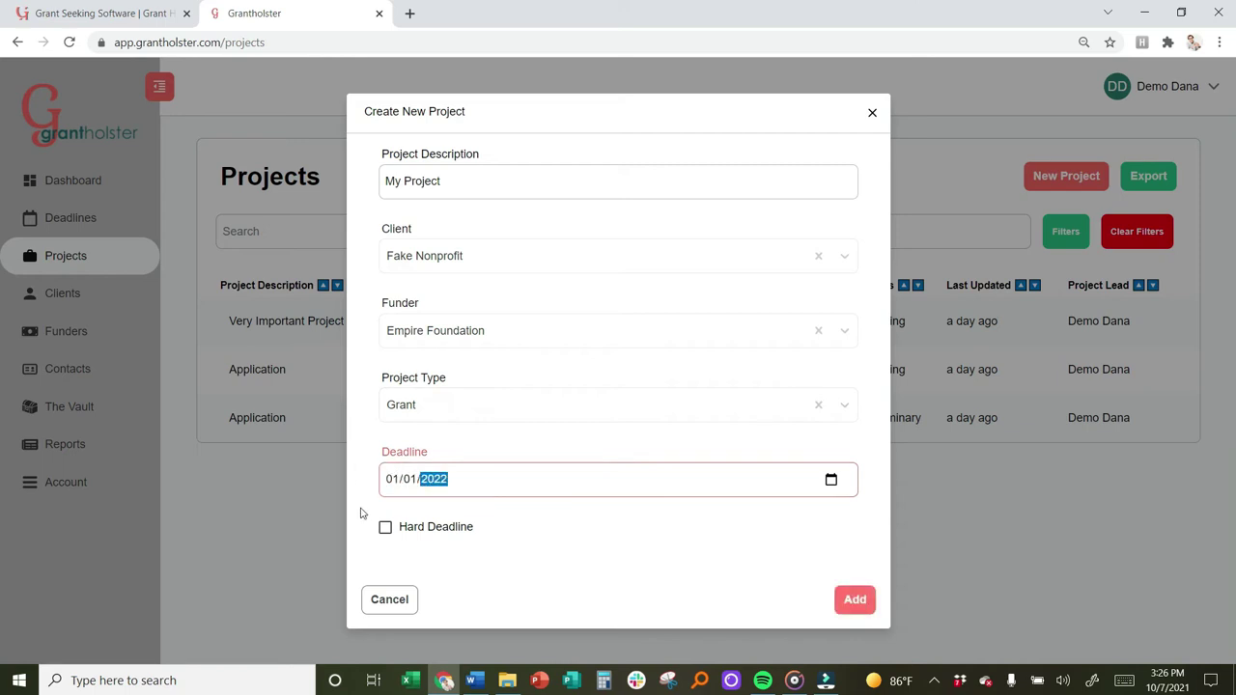
left_click(385, 527)
left_click(855, 600)
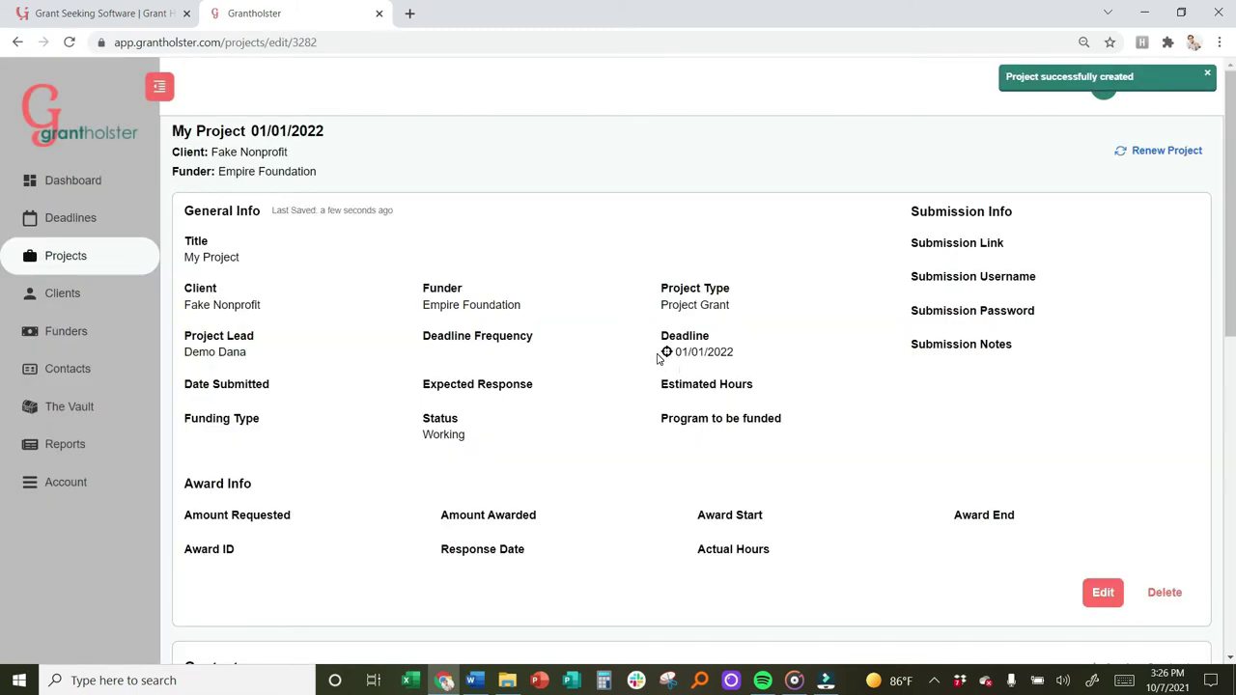
Step: Look through the My Project record, from general, submission and award info to contacts, actions, notes, attachments and associated projects
left_click(656, 359)
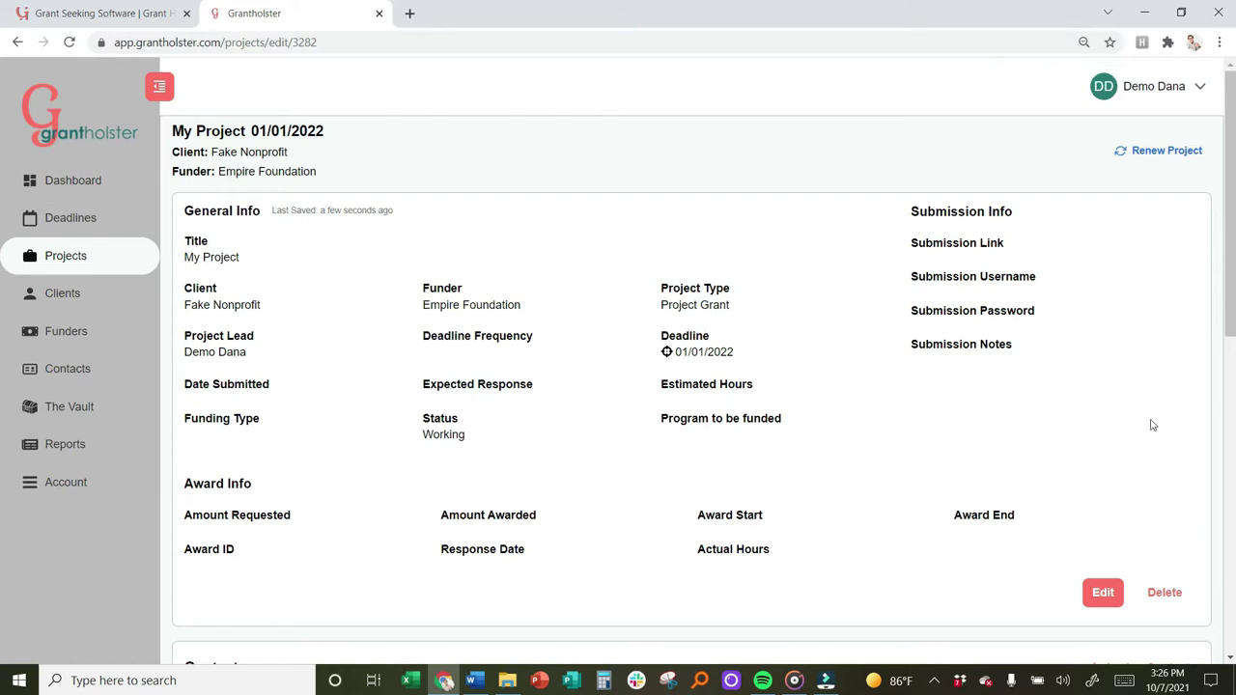
scroll(666, 420, "down", 8)
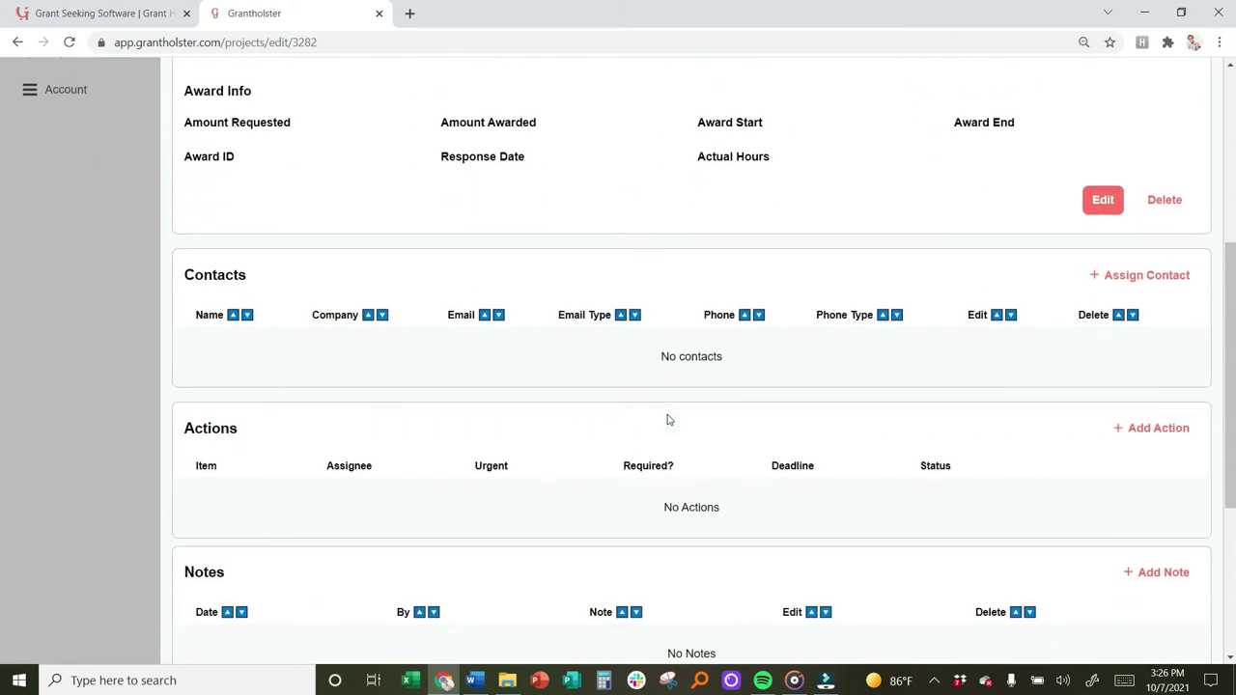
scroll(699, 442, "up", 10)
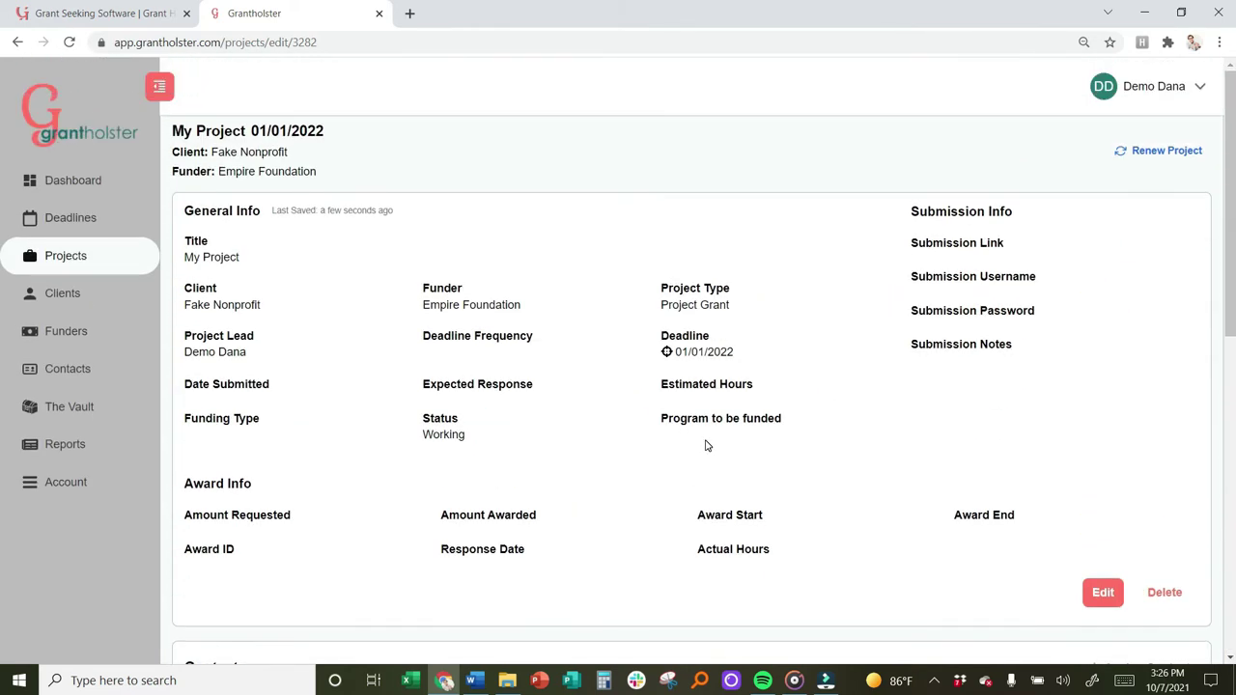
scroll(364, 435, "down", 3)
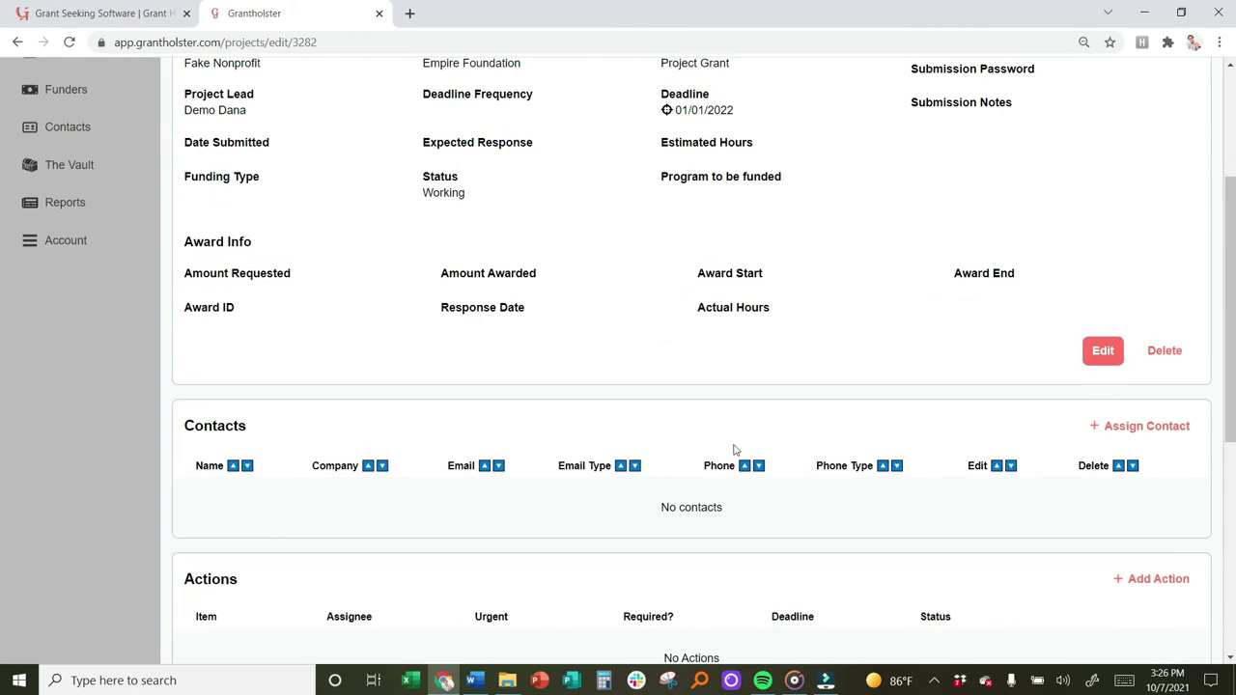
scroll(850, 338, "up", 3)
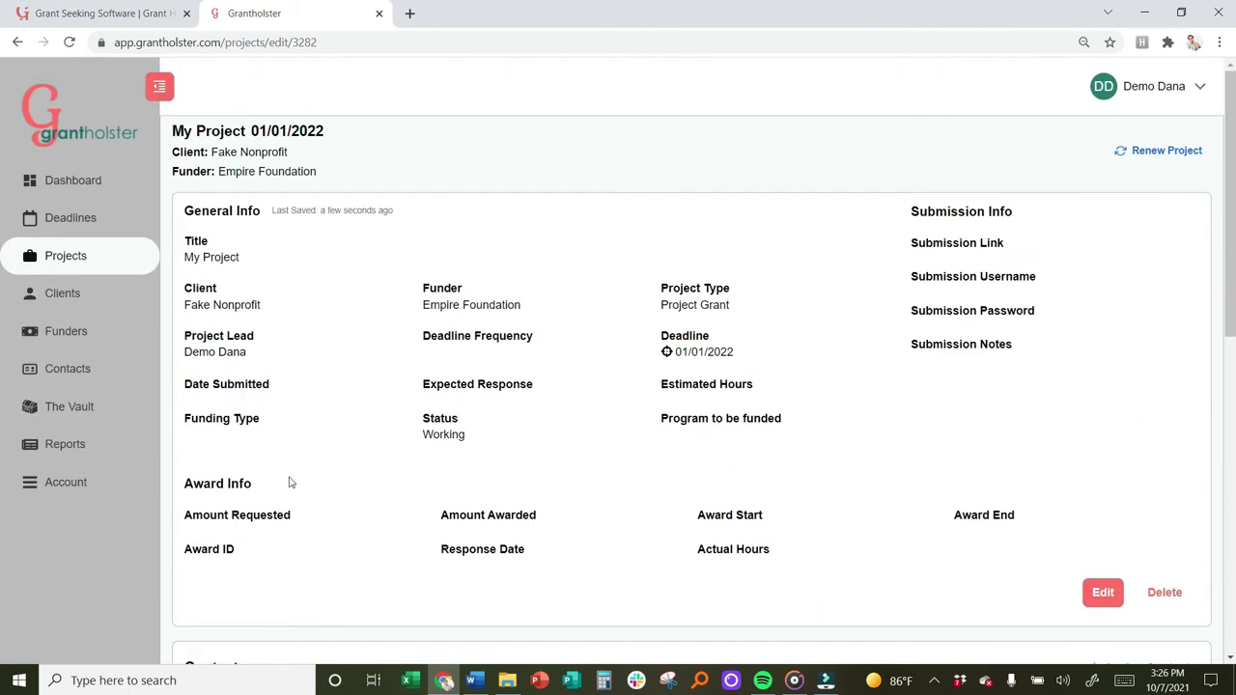
scroll(275, 487, "down", 2)
scroll(275, 492, "down", 3)
scroll(270, 522, "down", 3)
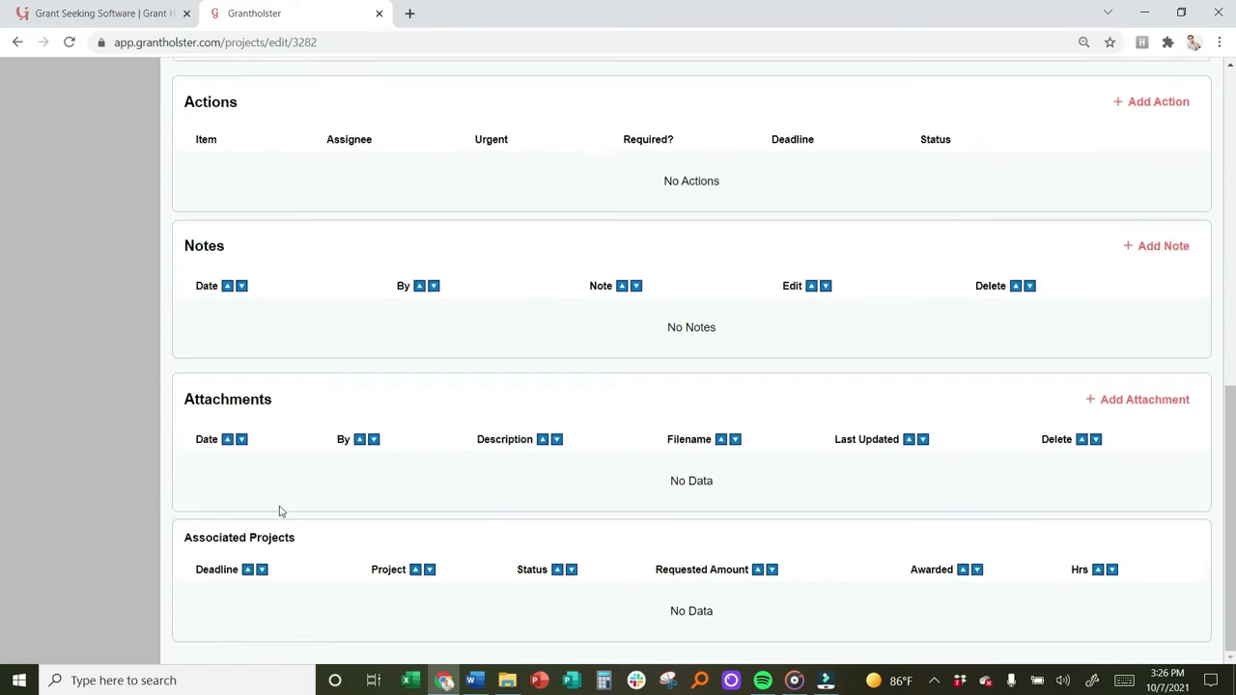
scroll(289, 497, "up", 1)
left_click(294, 490)
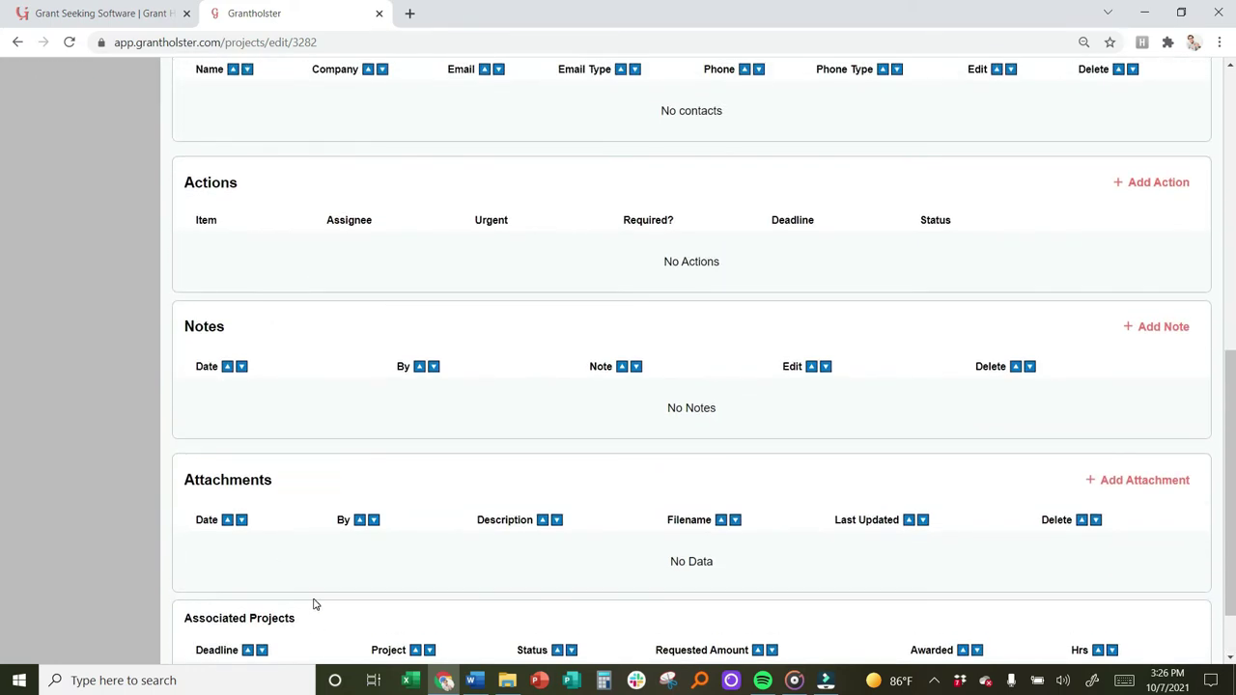
scroll(328, 589, "down", 1)
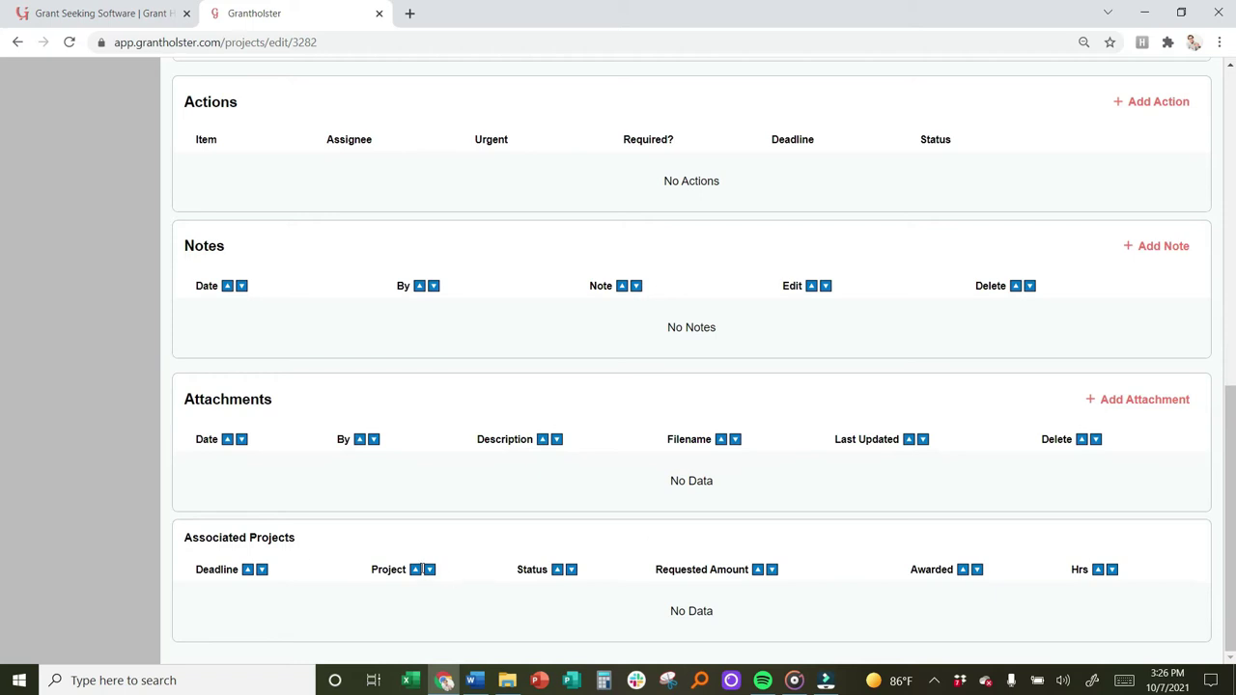
left_click(183, 536)
scroll(759, 612, "up", 3)
scroll(759, 612, "up", 5)
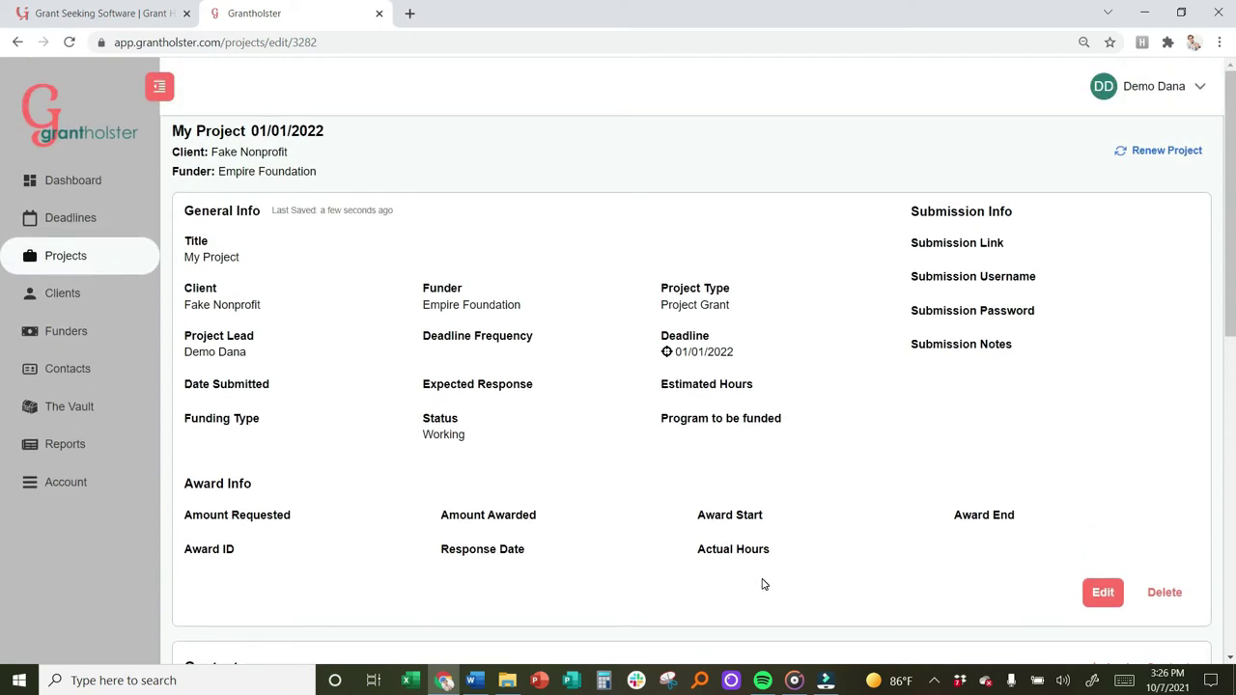
Step: Renew My Project and check the deadline of the renewed project
left_click(1151, 162)
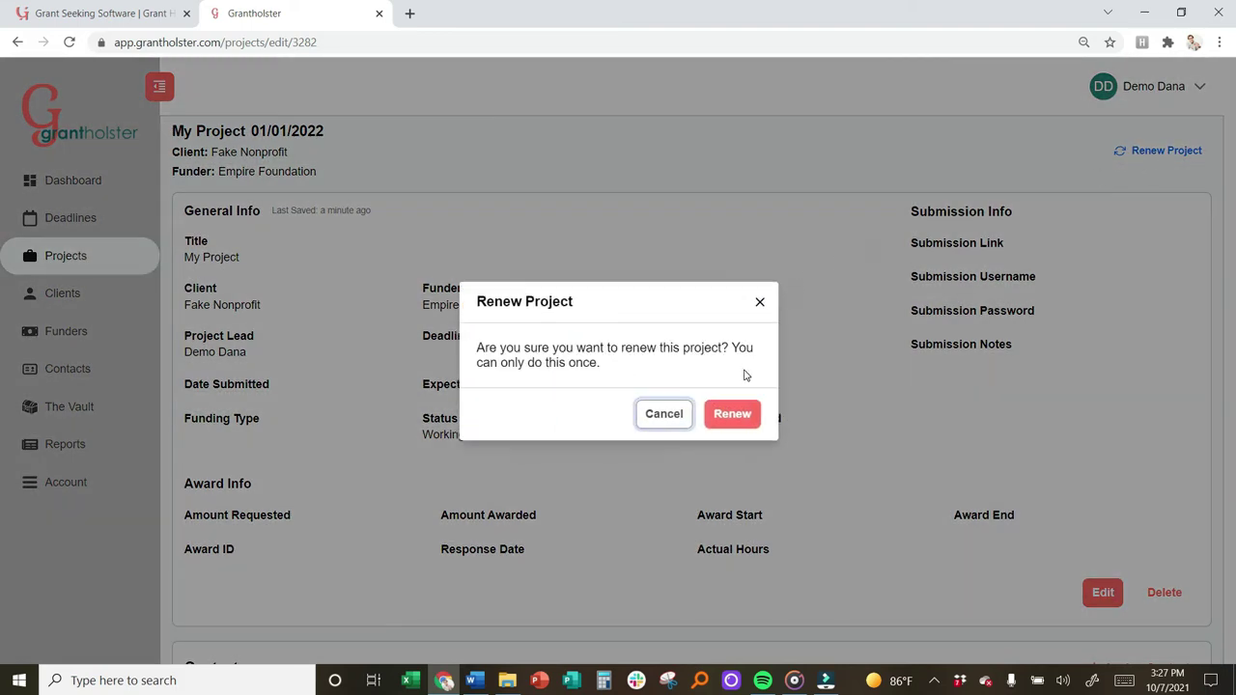
left_click(733, 422)
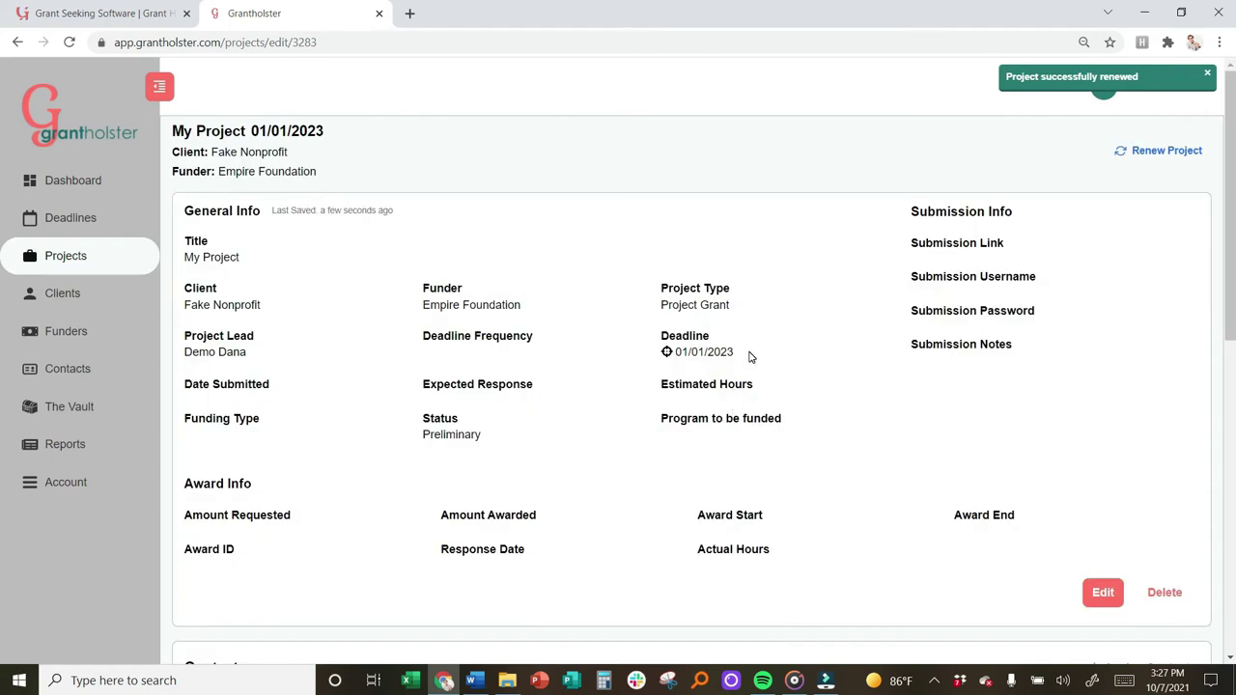
left_click_drag(750, 356, 638, 353)
left_click(637, 353)
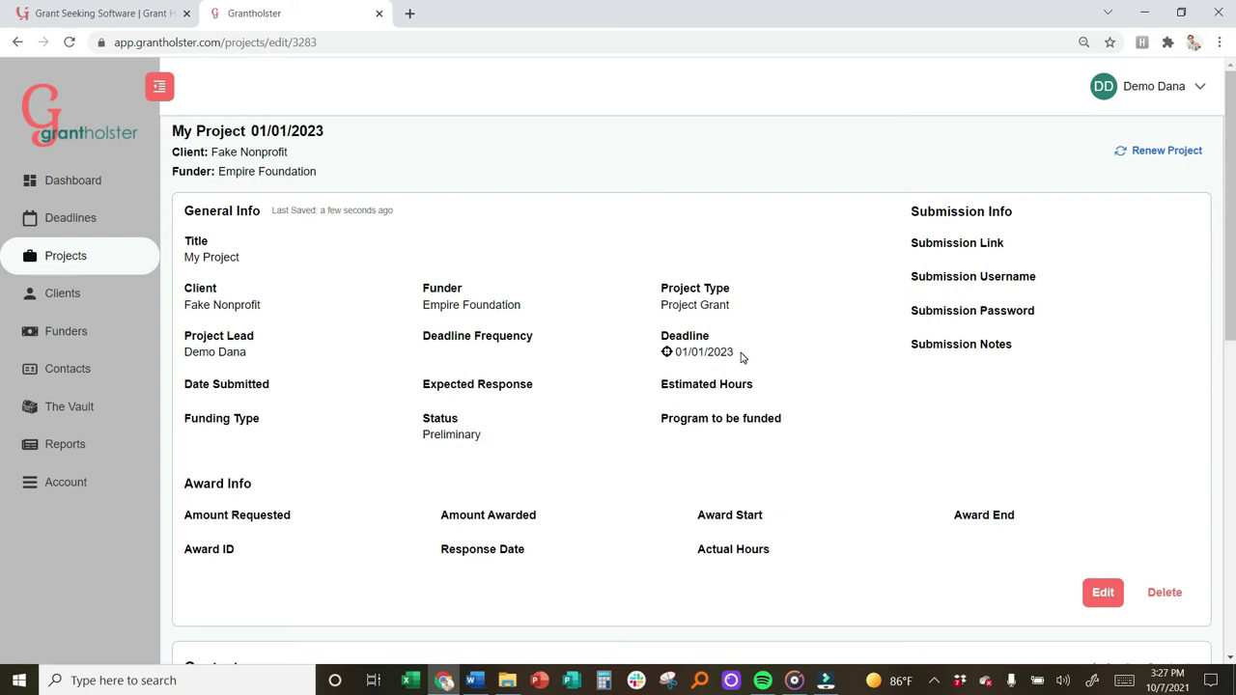
left_click_drag(742, 357, 628, 354)
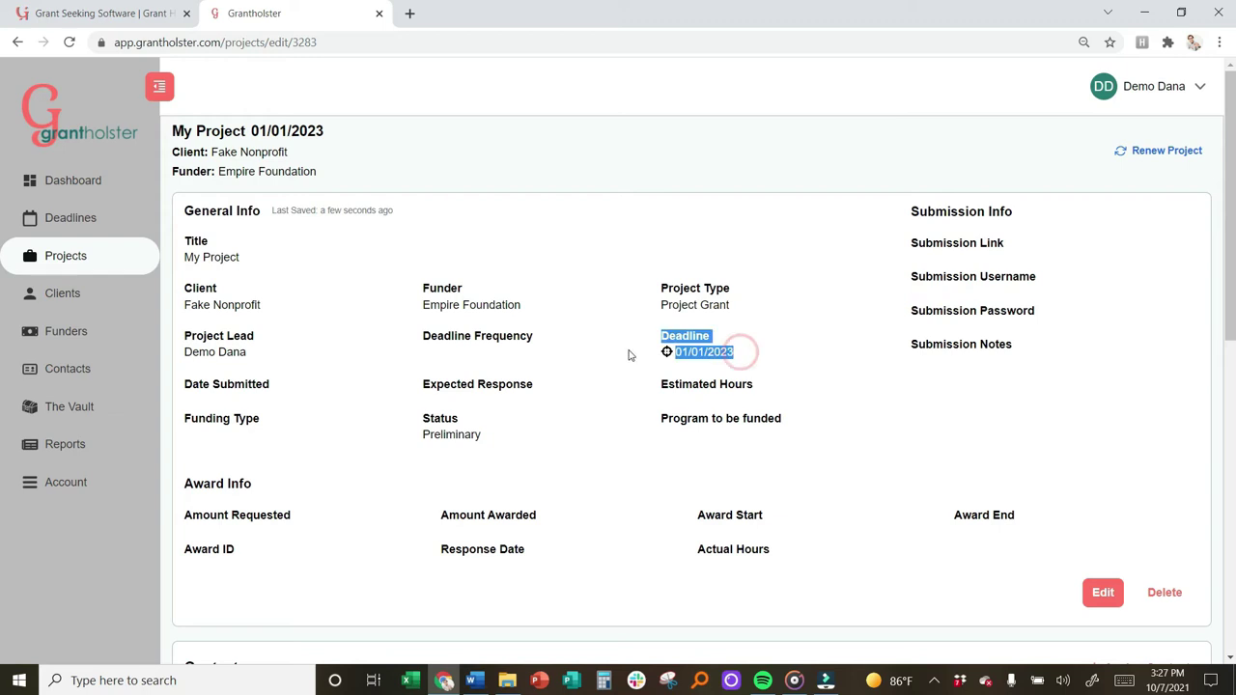
left_click(743, 356)
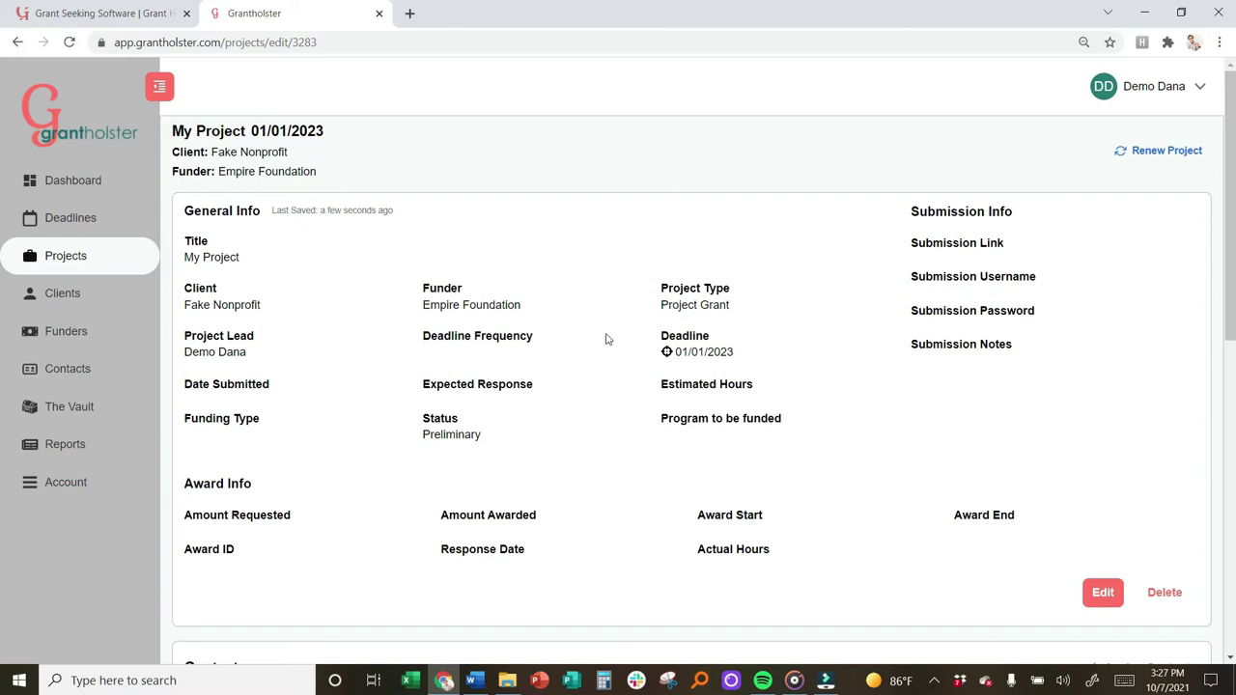
Step: Start an action on the renewed project titled "Call the funder", assigned to the demo account's user, with type Phone Call
scroll(541, 425, "down", 6)
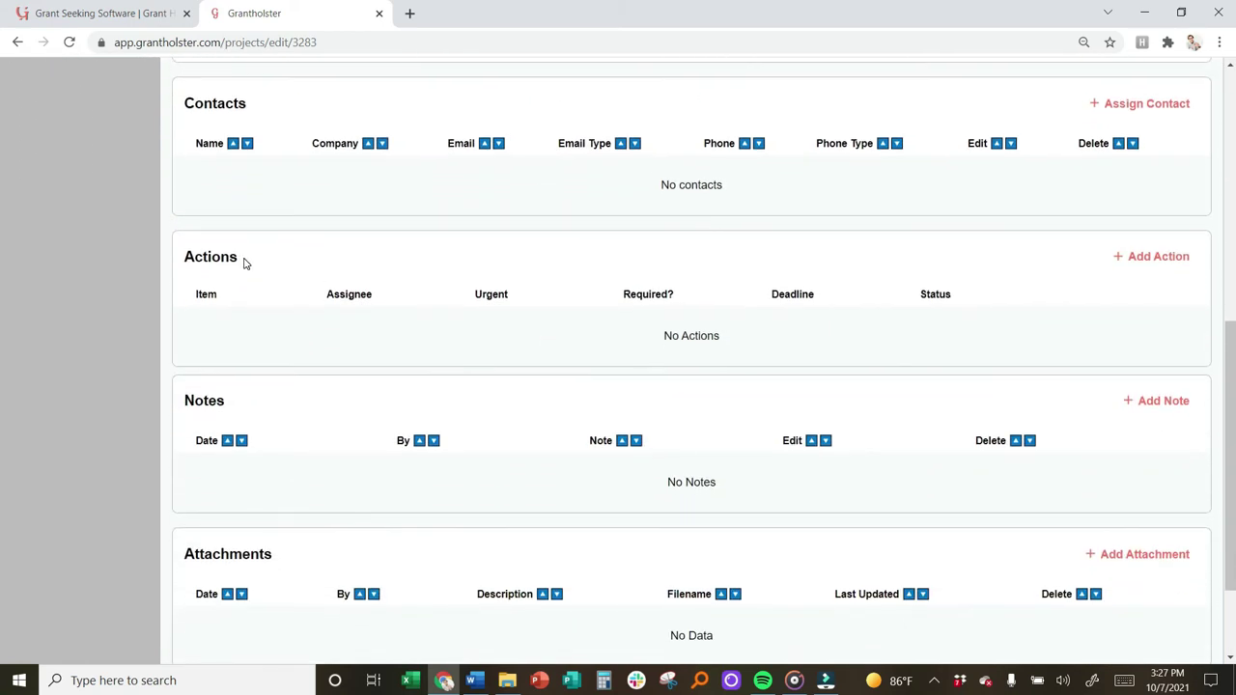
left_click(242, 259)
left_click(1164, 259)
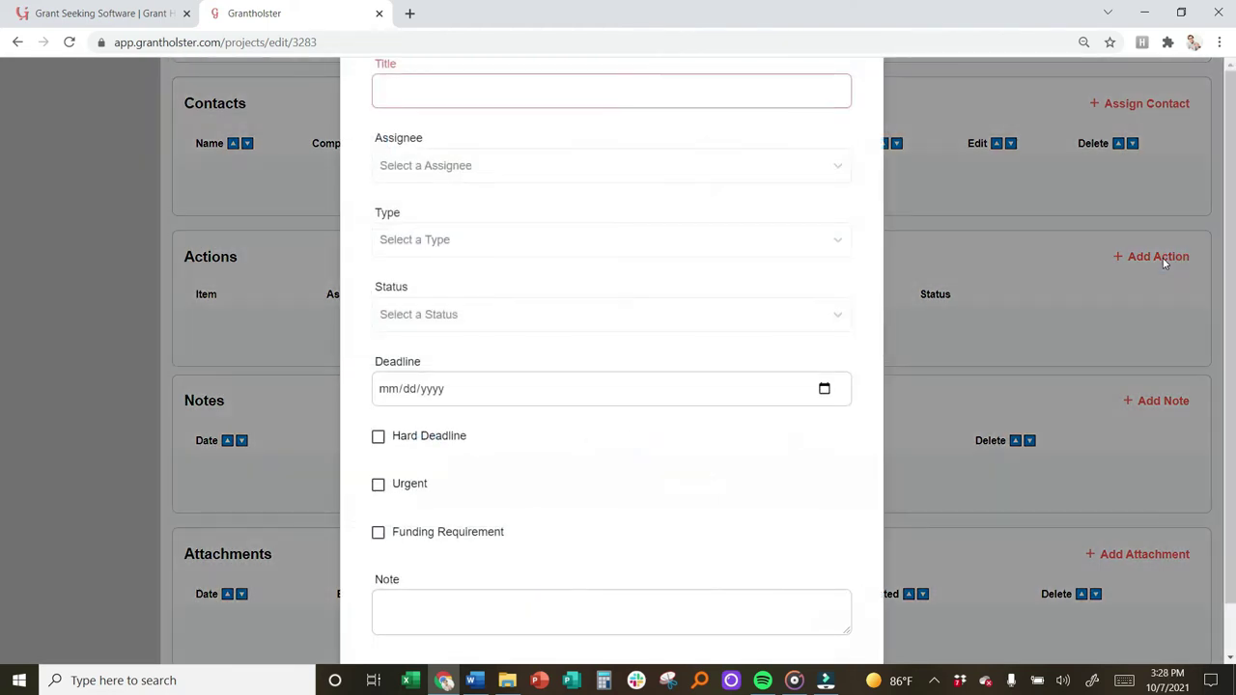
type("Call the funder")
left_click(428, 174)
left_click(430, 202)
left_click(444, 240)
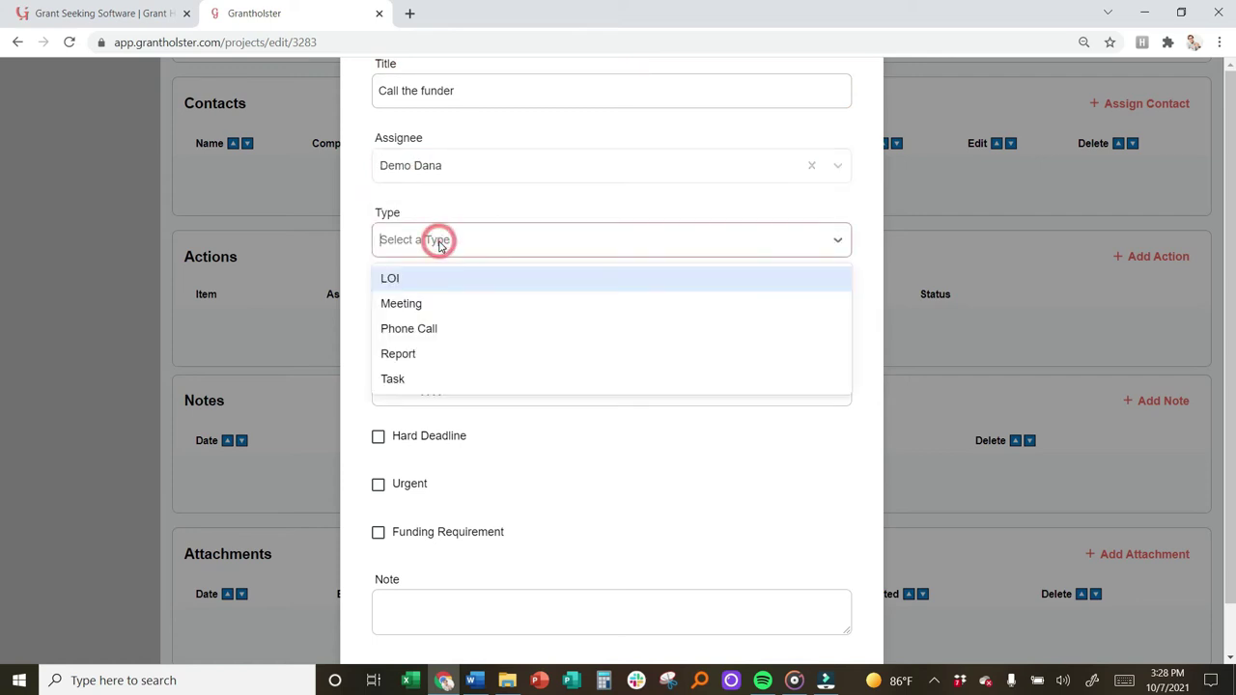
left_click(428, 329)
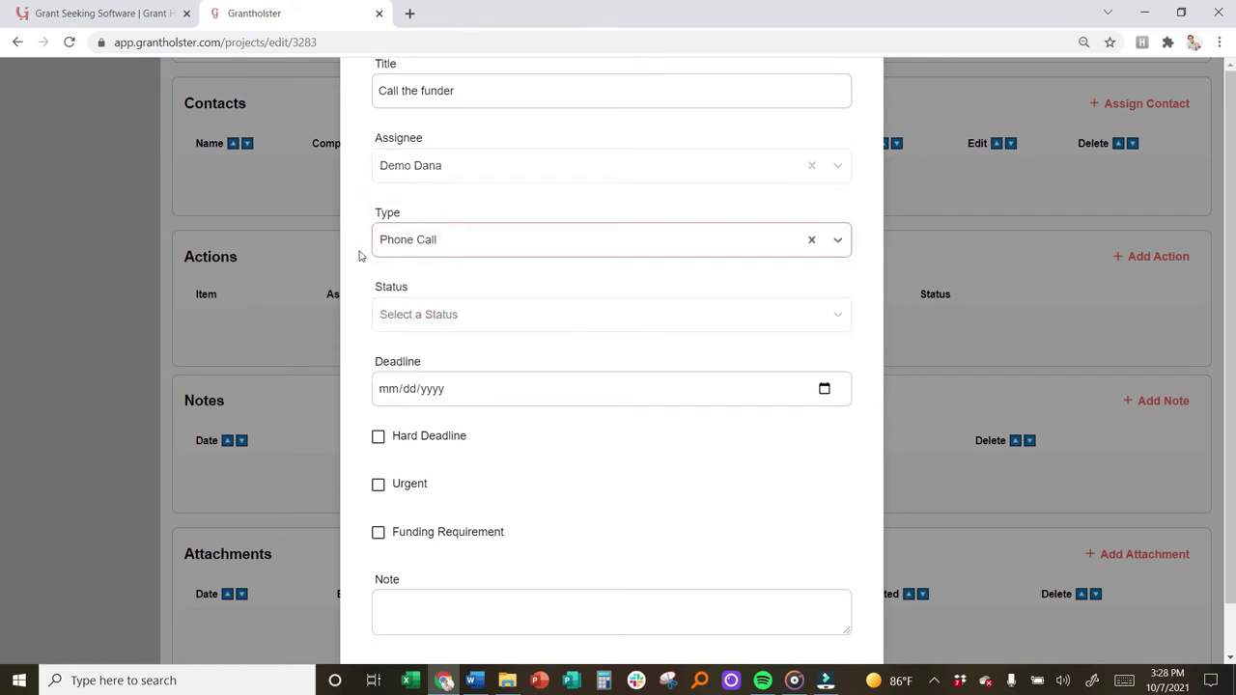
left_click(512, 242)
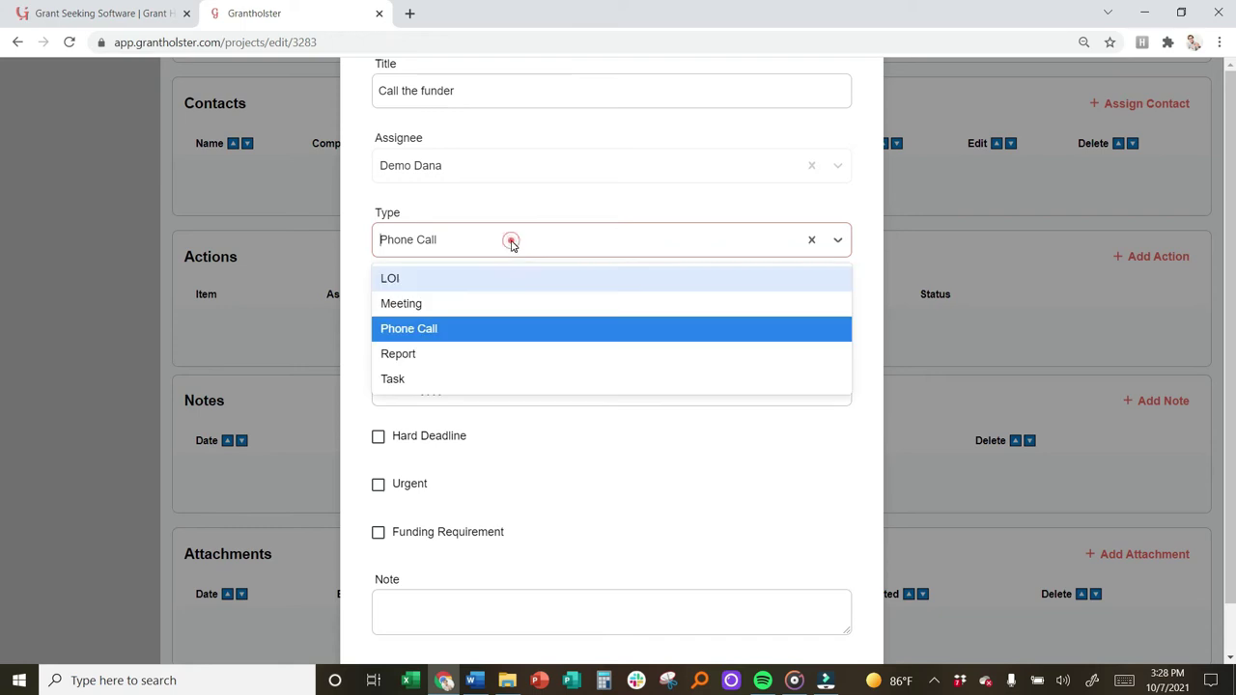
left_click(445, 329)
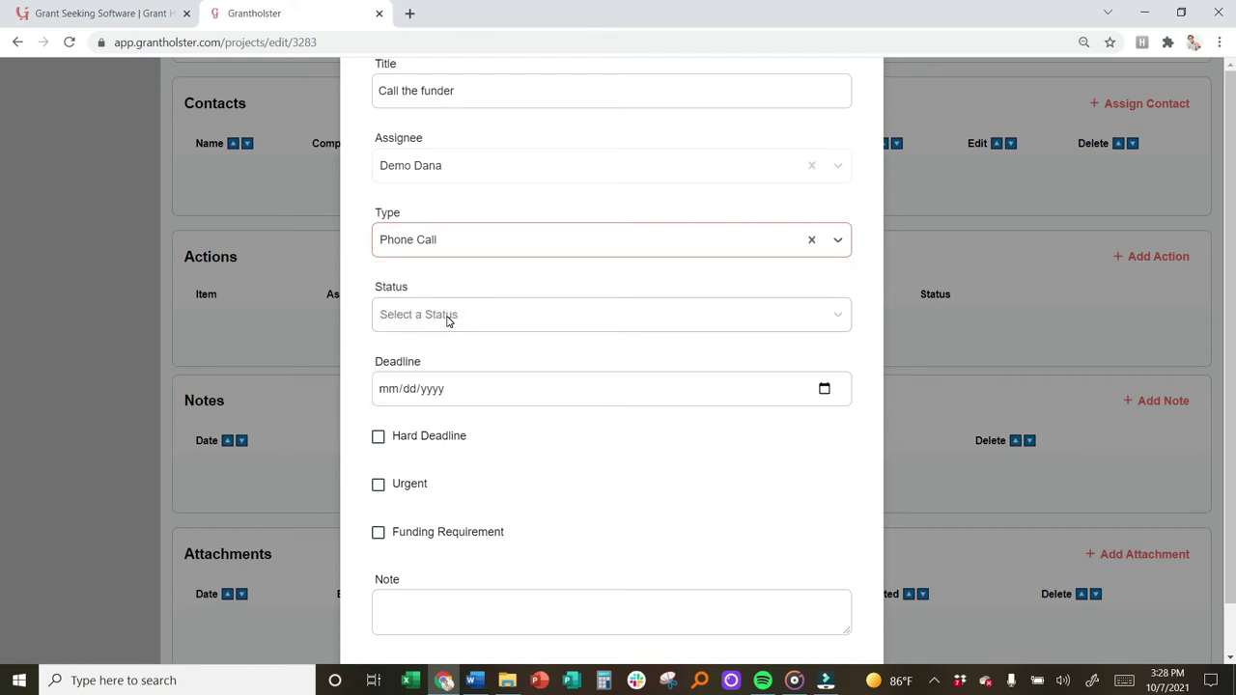
Step: Set the action's status to Scheduled and its deadline to 12/22/2021
left_click(447, 322)
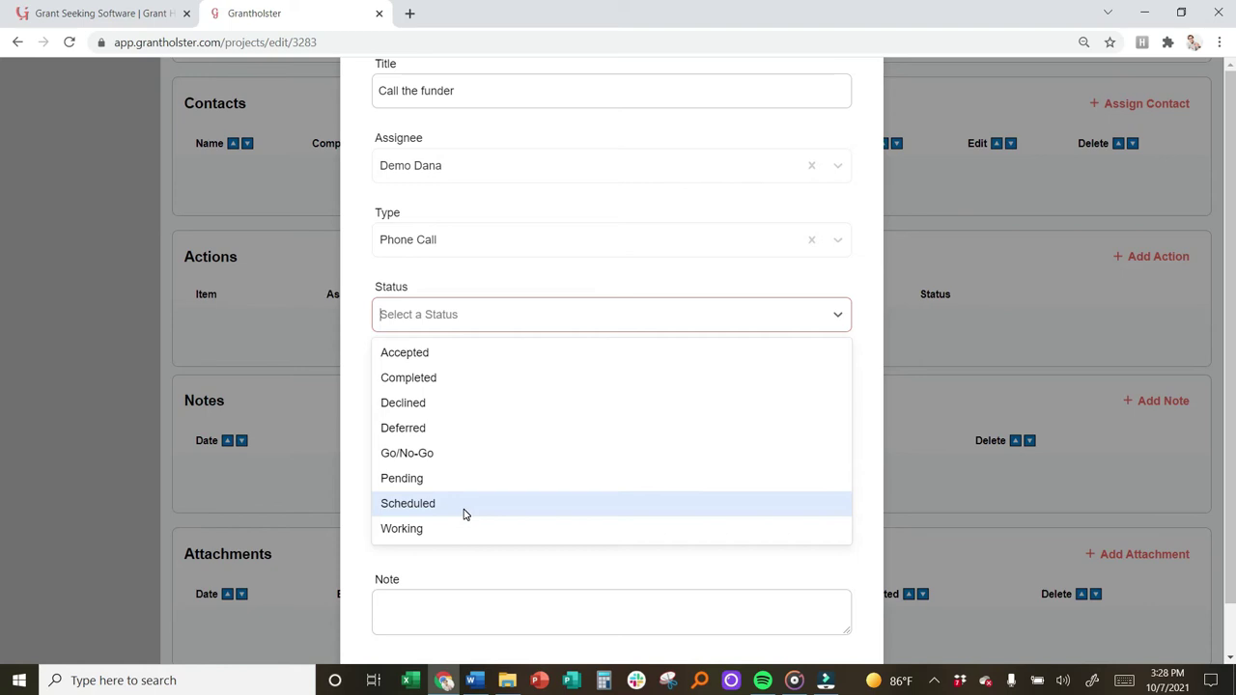
left_click(434, 506)
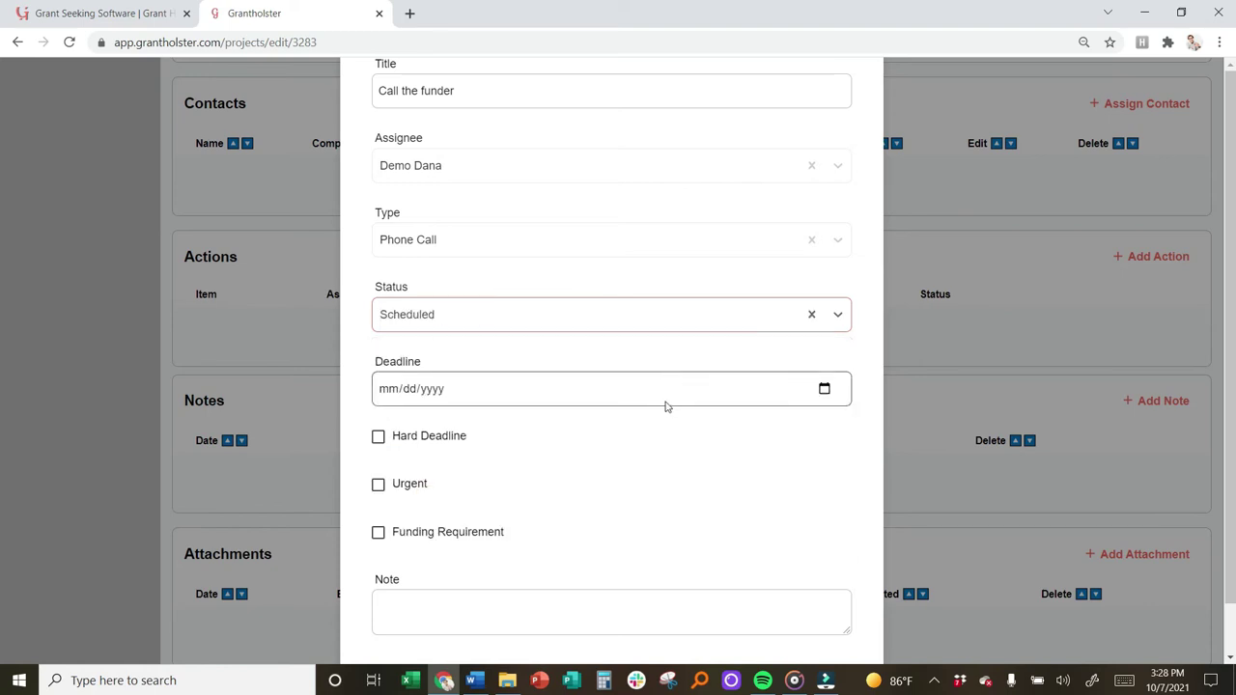
left_click(382, 399)
type("12/")
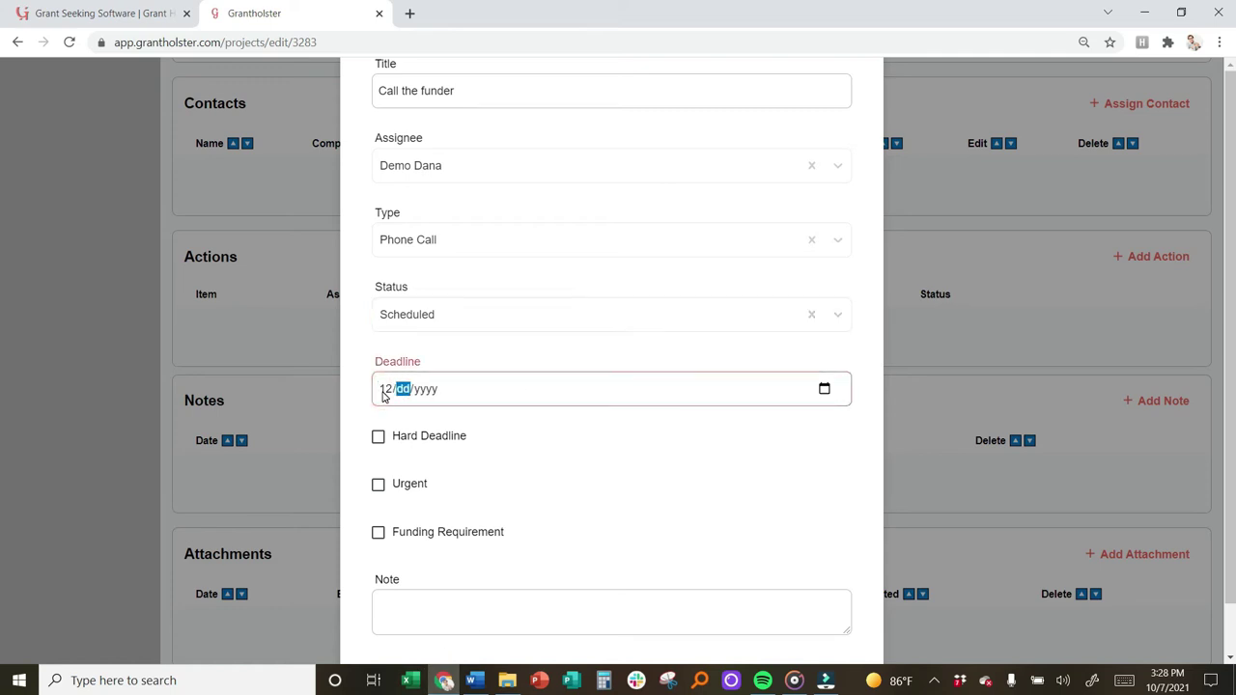
type("22/00")
type("20")
left_click(562, 452)
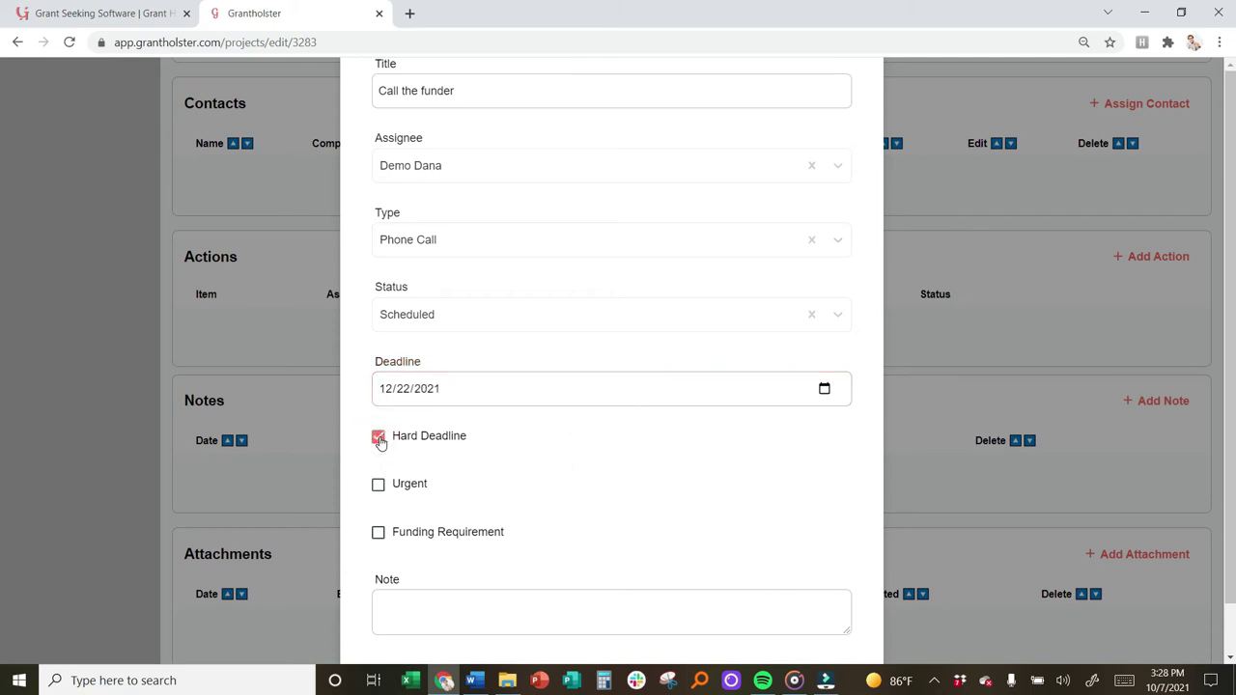
Step: Mark the action as a funding requirement and add a note that the contact must be called before submitting the application, keeping the form open
left_click(379, 537)
left_click(454, 605)
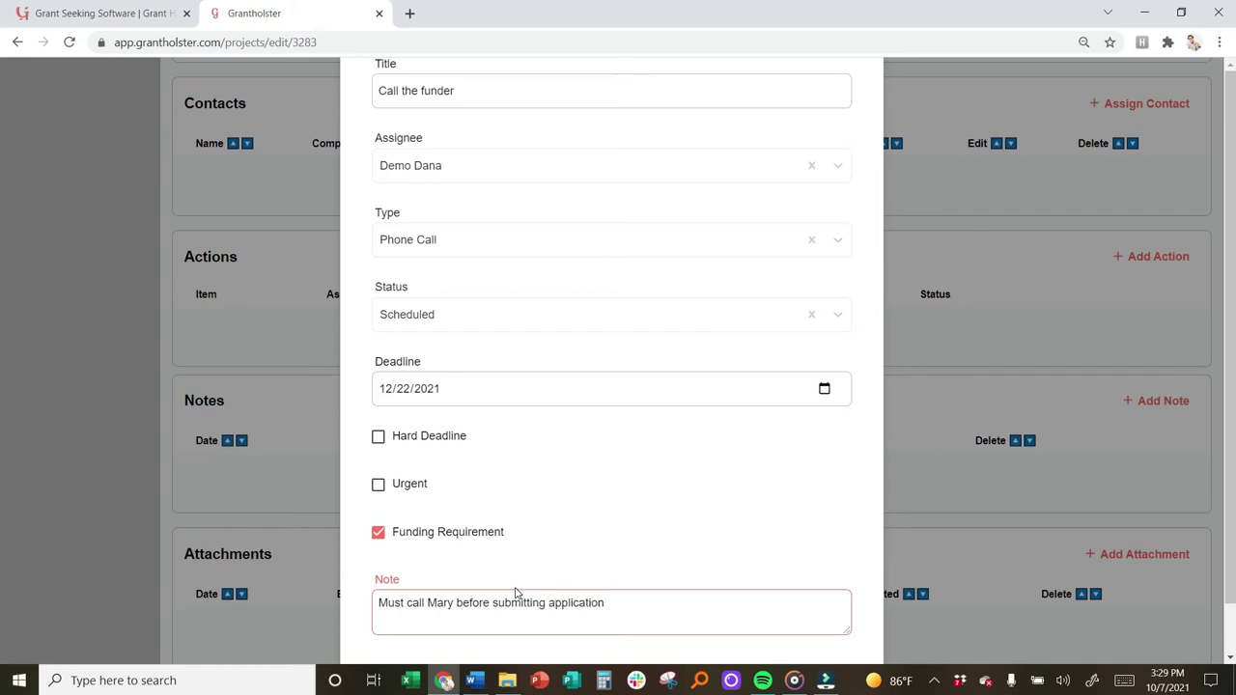
left_click(0, 607)
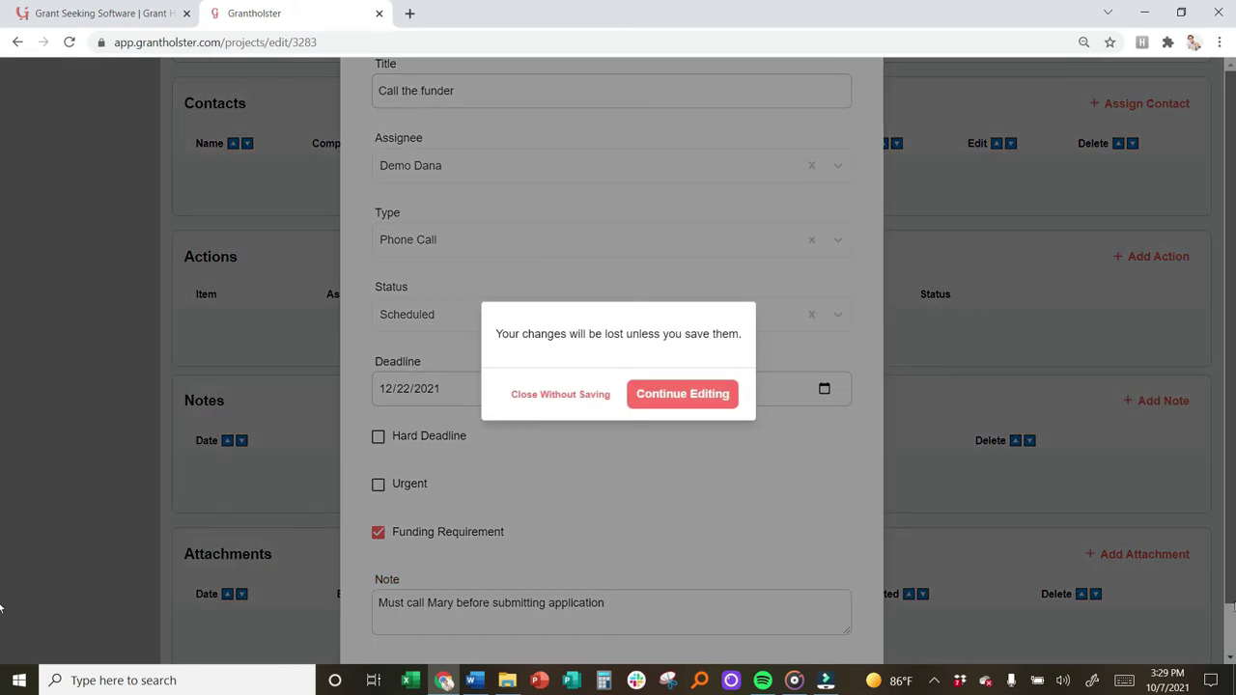
left_click(673, 403)
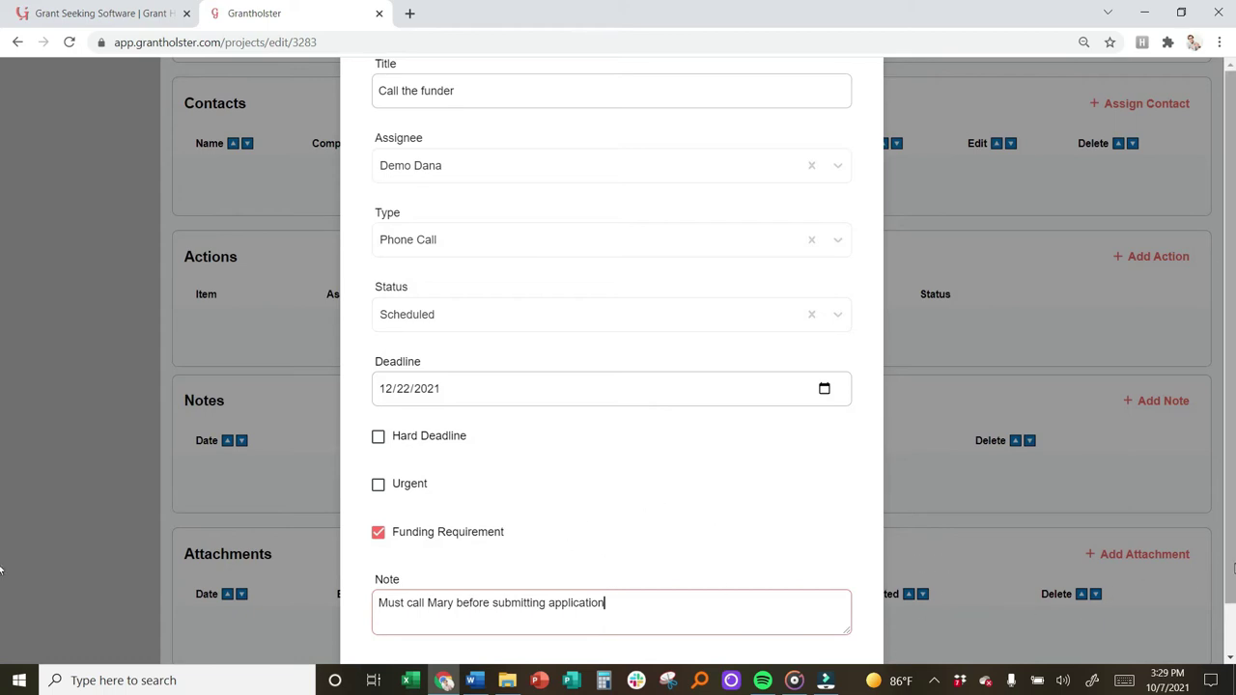
Step: Save the "Call the funder" action on the renewed project
key("Return")
key("alt+Tab")
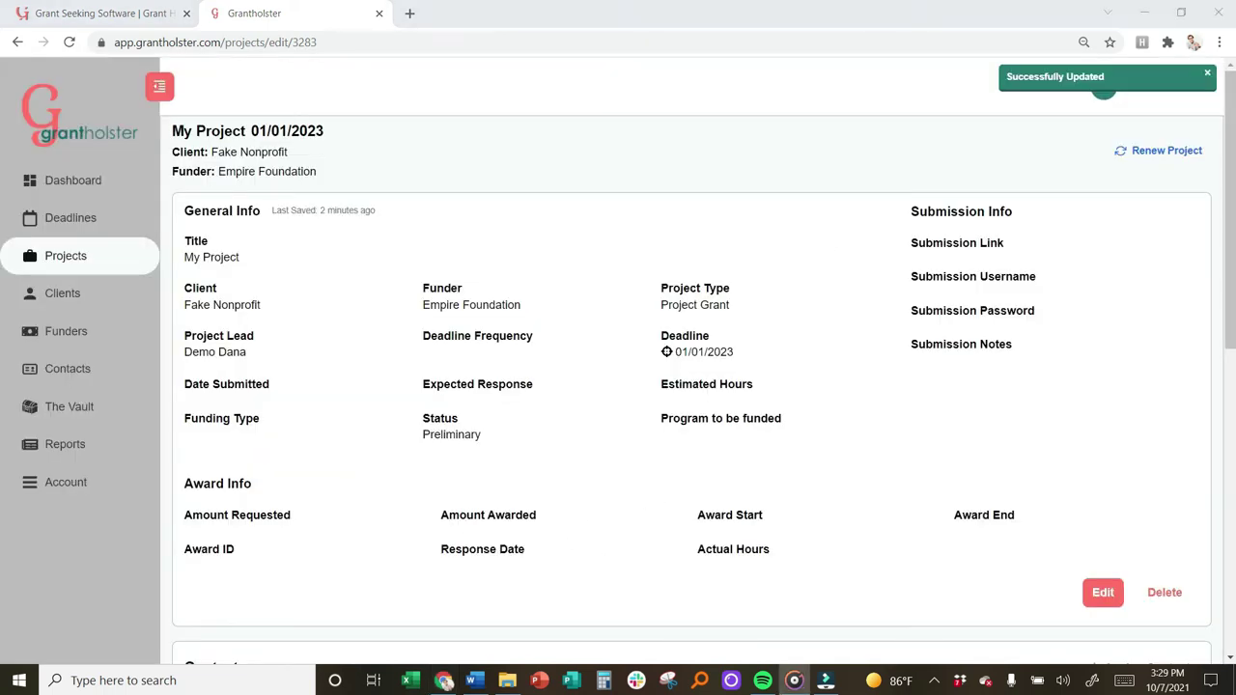
Step: Review the Clients, Funders and Contacts lists one after another
left_click(55, 293)
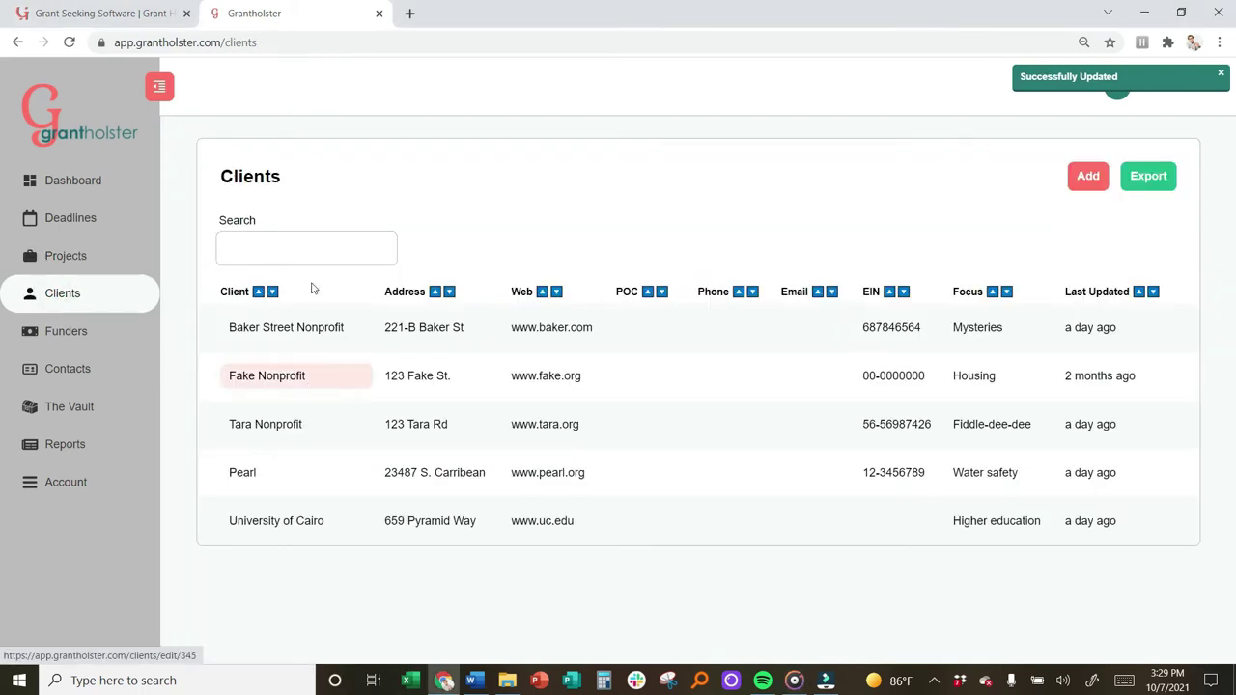
left_click(64, 333)
scroll(326, 541, "down", 2)
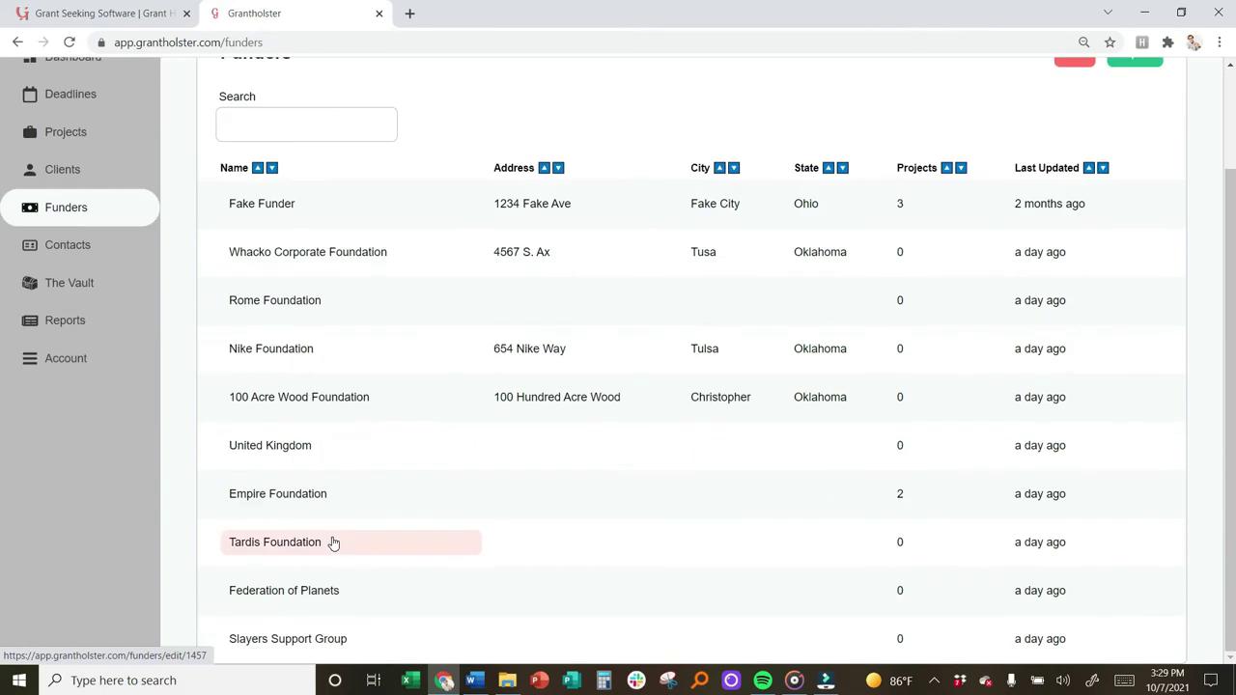
scroll(102, 325, "up", 1)
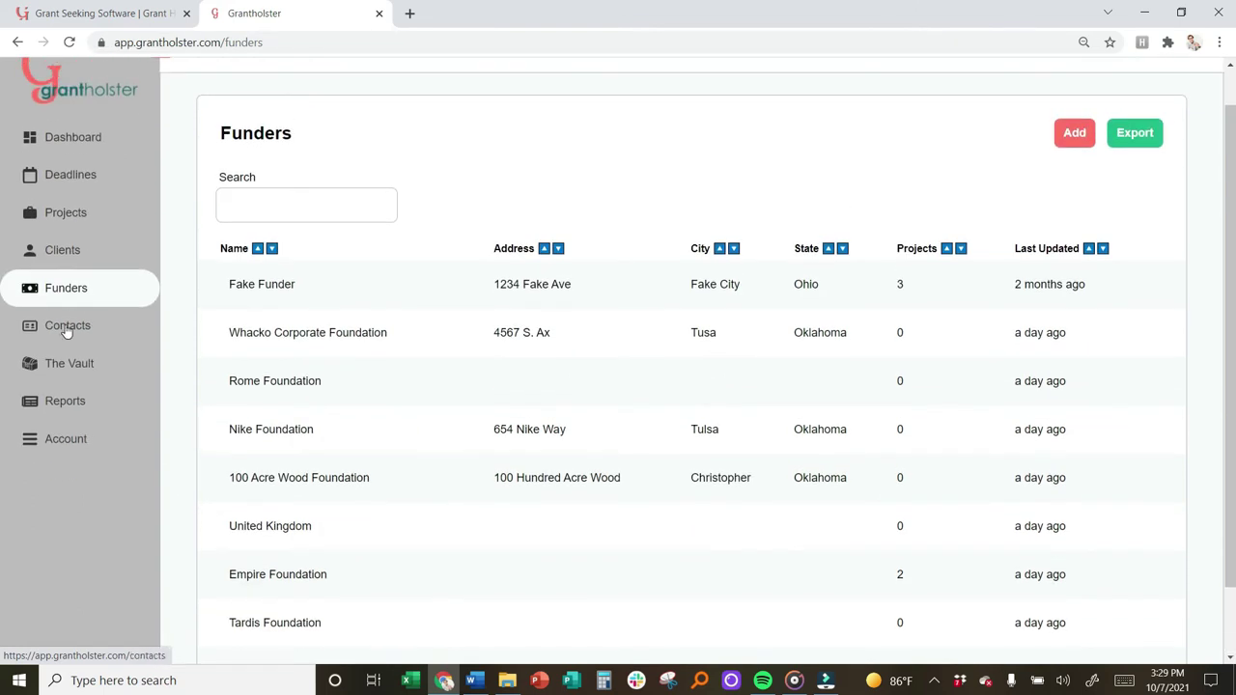
left_click(61, 324)
scroll(532, 361, "down", 5)
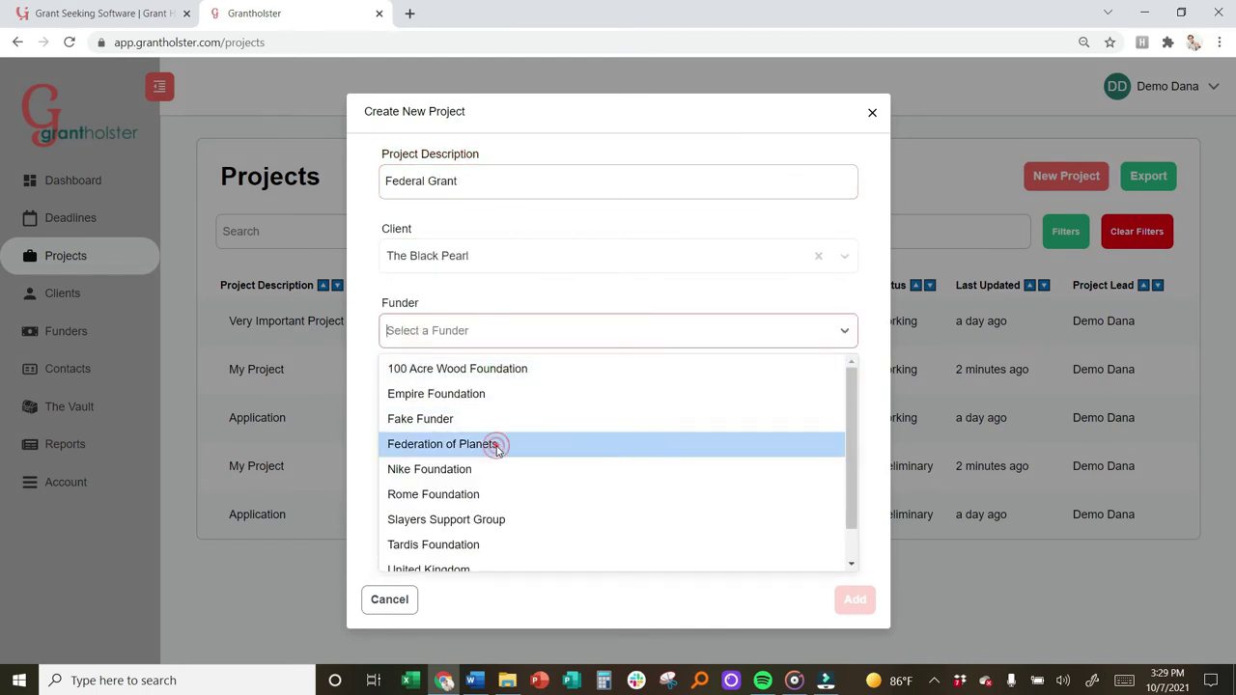
Step: Create the Federal Grant project for The Black Pearl with funder Federation of Planets, project type Grant and a hard deadline of 03/01/2022
left_click(496, 441)
left_click(451, 408)
left_click(401, 468)
left_click(402, 475)
type("10072021")
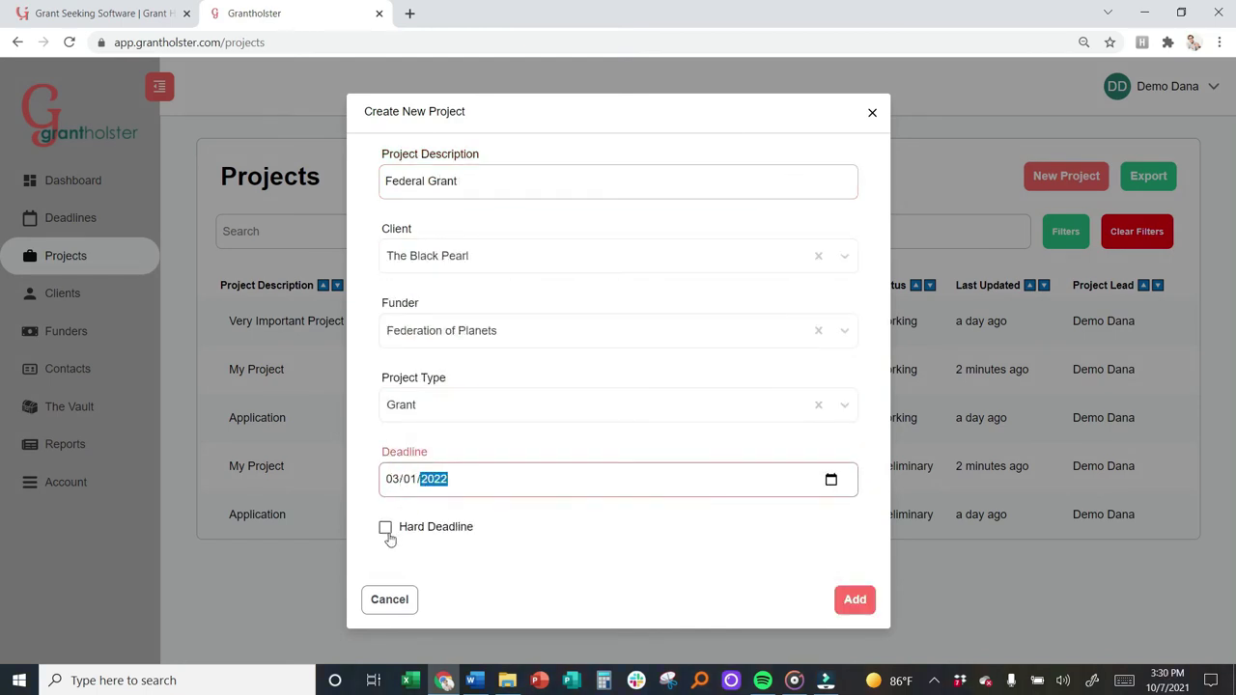
left_click(855, 599)
Step: Assign the Federation of Planets contact to the Federal Grant project with their work email and work phone
scroll(841, 419, "down", 7)
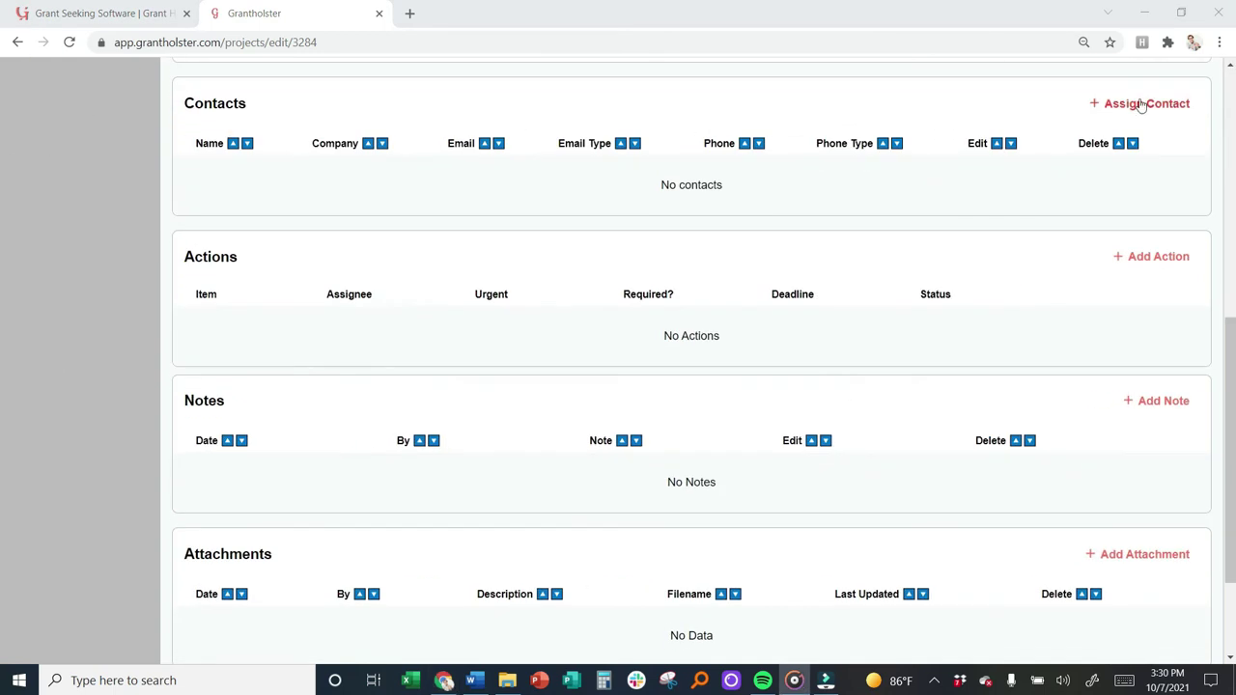
left_click(1142, 104)
left_click(488, 542)
left_click(482, 406)
left_click(422, 450)
left_click(800, 453)
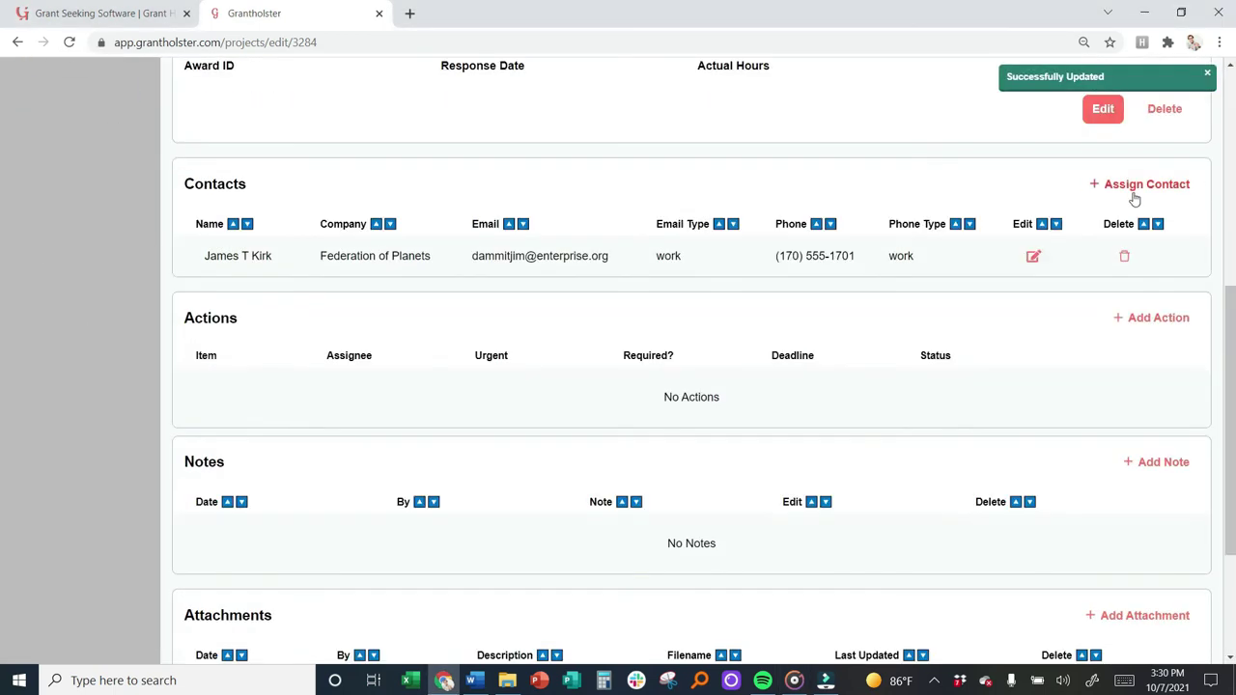
Step: Assign two more contacts to the Federal Grant project, including their email and phone details
left_click(1137, 186)
left_click(437, 495)
left_click(483, 408)
left_click(422, 447)
left_click(744, 411)
left_click(676, 447)
left_click(802, 454)
left_click(1140, 183)
left_click(412, 469)
left_click(805, 453)
left_click(802, 454)
Step: Start an action on Federal Grant titled "Review grant opportunity", assigned to the demo account's user, with type Task
left_click(1154, 358)
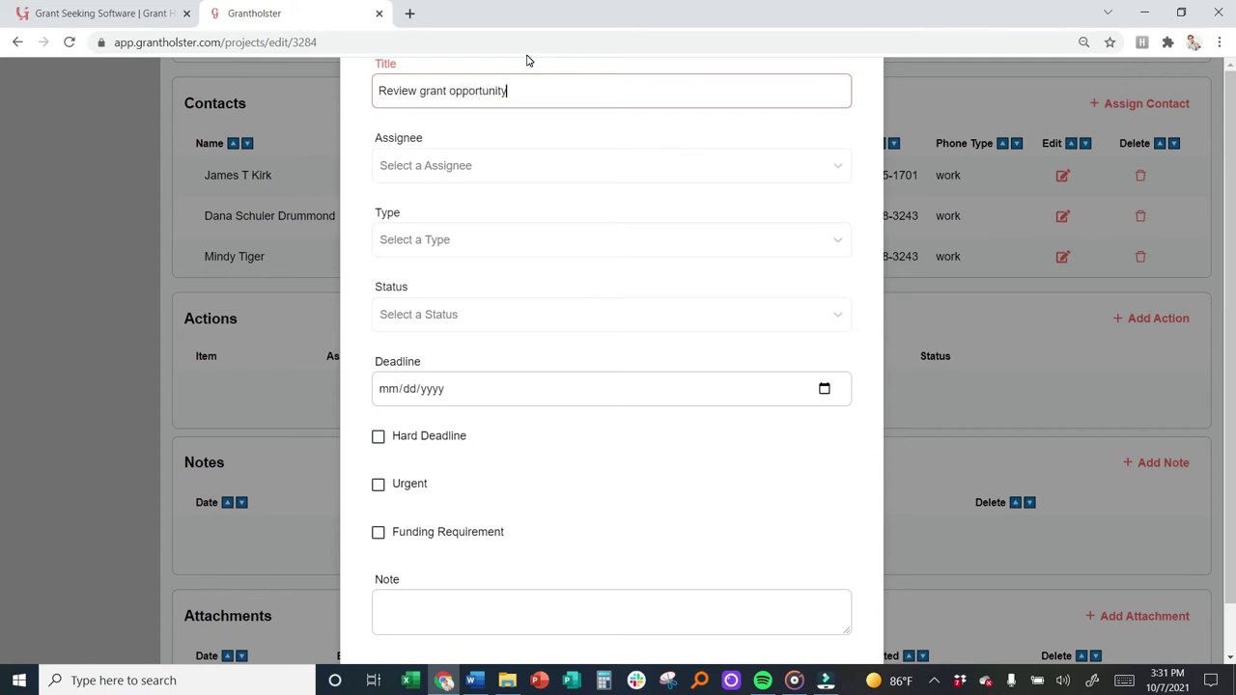
key("Tab")
type("d")
key("Return")
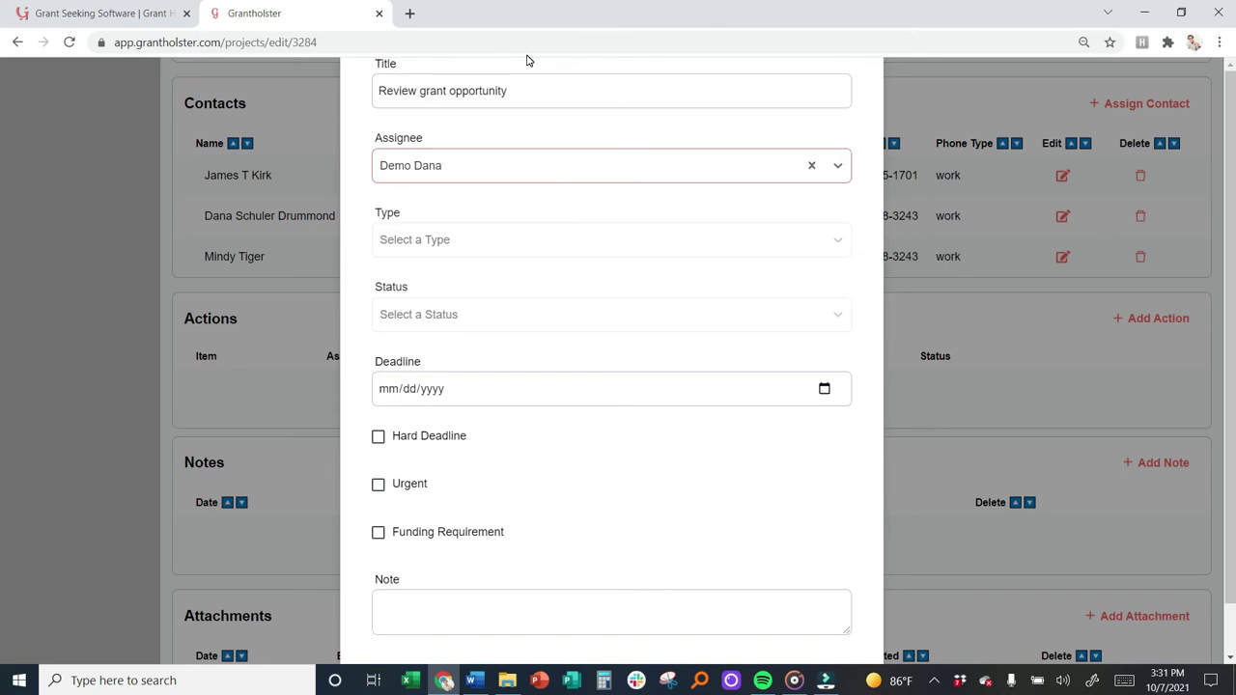
key("Tab")
left_click(434, 240)
left_click(415, 378)
Step: Set the review action's status to Scheduled and its deadline to 11/02/2021, and add it to the project
left_click(400, 318)
left_click(415, 502)
left_click(387, 389)
type("11022021")
key("Tab")
key("Tab")
key("Tab")
key("Tab")
scroll(628, 515, "down", 2)
left_click(850, 634)
Step: Start a second action titled as sending a summary to a named person, assigned to the demo account's user, with type Task
left_click(1158, 156)
type("Phone")
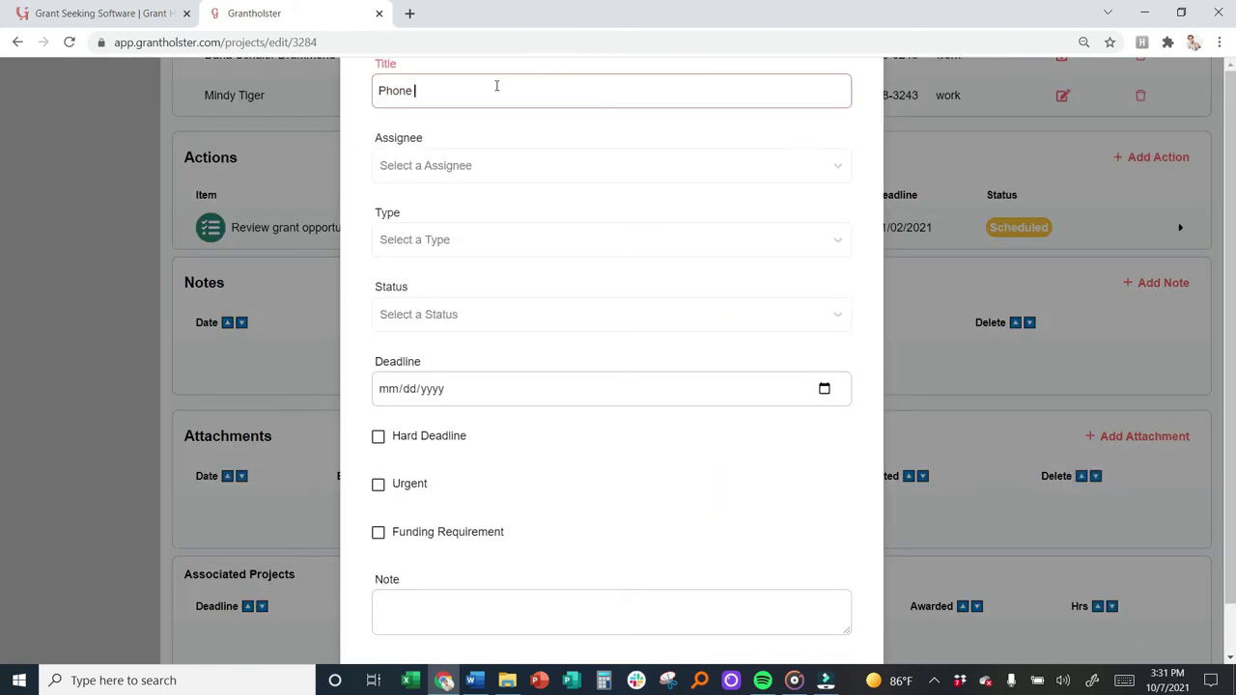
key("BackSpace")
key("BackSpace")
key("BackSpace")
key("BackSpace")
key("BackSpace")
type("Send summary to Marge")
left_click(522, 165)
left_click(527, 205)
left_click(403, 377)
Step: Set the summary action's status to Scheduled and its deadline to 11/05/2021, and add it to the project
left_click(453, 499)
left_click(388, 388)
type("11052021")
scroll(618, 483, "down", 2)
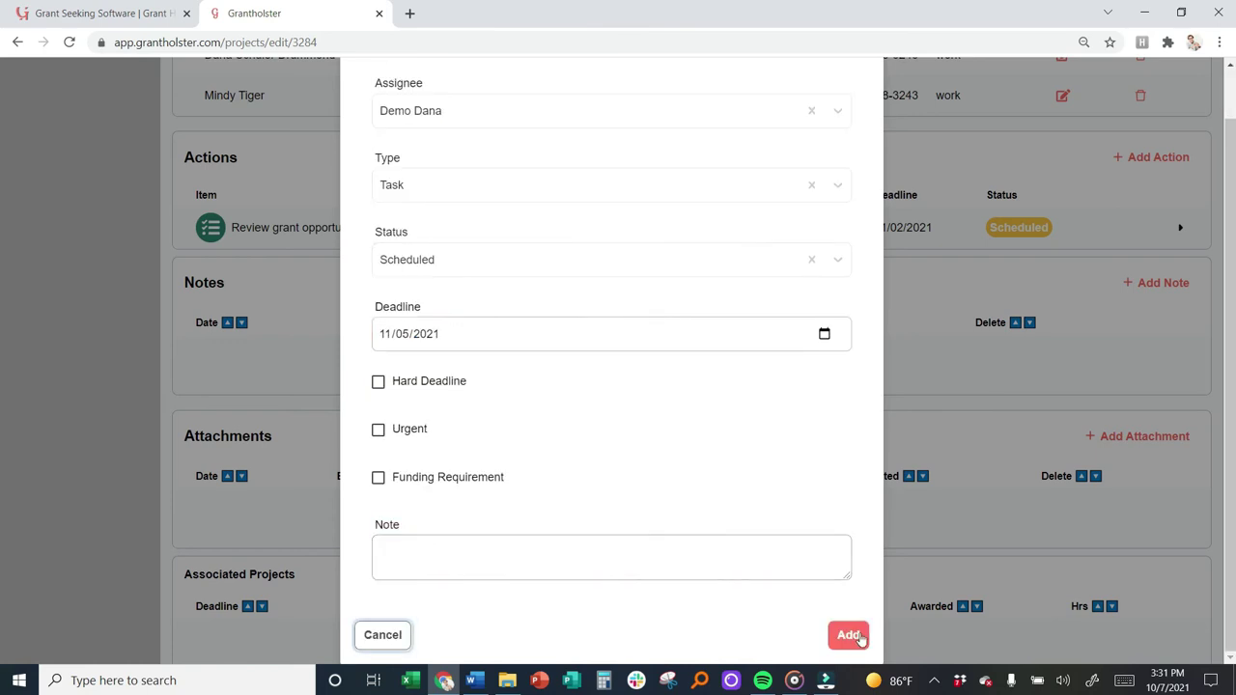
left_click(847, 634)
Step: Add a Scheduled Phone Call action titled "Call funder for pre-proposal visit", assigned to the demo account's user, with deadline 11/15/2021
left_click(1158, 321)
type("Call funder for pre-proposal visit")
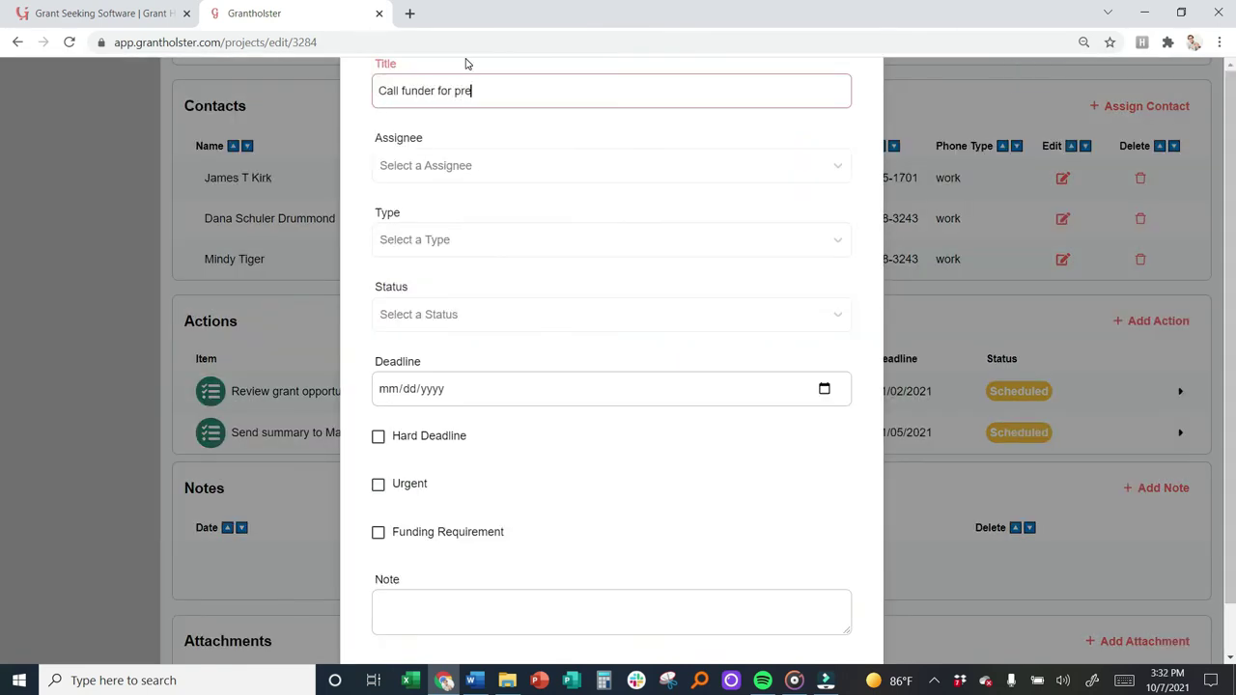
left_click(444, 165)
left_click(425, 205)
left_click(396, 240)
left_click(413, 324)
left_click(408, 503)
left_click(388, 388)
type("11152021")
scroll(770, 348, "down", 1)
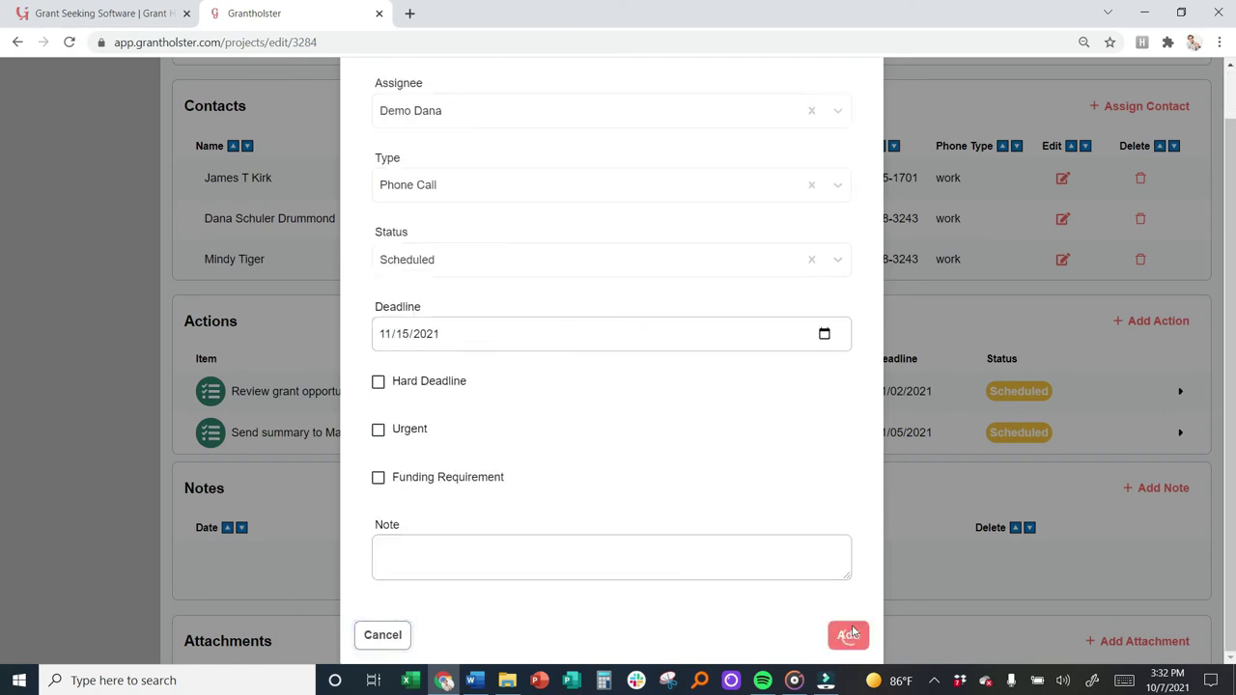
key("Return")
Step: Add a Scheduled Task action titled "Make final decision on scope of proposal", assigned to the demo account's user, with deadline 11/30/2021
left_click(1153, 318)
type("Make final decision on scope of proposal")
left_click(450, 165)
left_click(450, 191)
left_click(425, 239)
left_click(420, 373)
left_click(424, 314)
left_click(451, 504)
left_click(381, 388)
type("11302021")
scroll(805, 483, "down", 1)
left_click(847, 634)
Step: Add a Scheduled Task action titled "Follow up to ensure grant being processed", assigned to the demo account's user, with deadline 01/30/2022
scroll(1142, 409, "up", 3)
left_click(1142, 410)
type("Follow up to ensure grant being processed")
left_click(450, 165)
left_click(450, 202)
left_click(424, 240)
left_click(416, 386)
left_click(425, 313)
left_click(446, 555)
left_click(381, 388)
type("01302022")
scroll(596, 486, "down", 1)
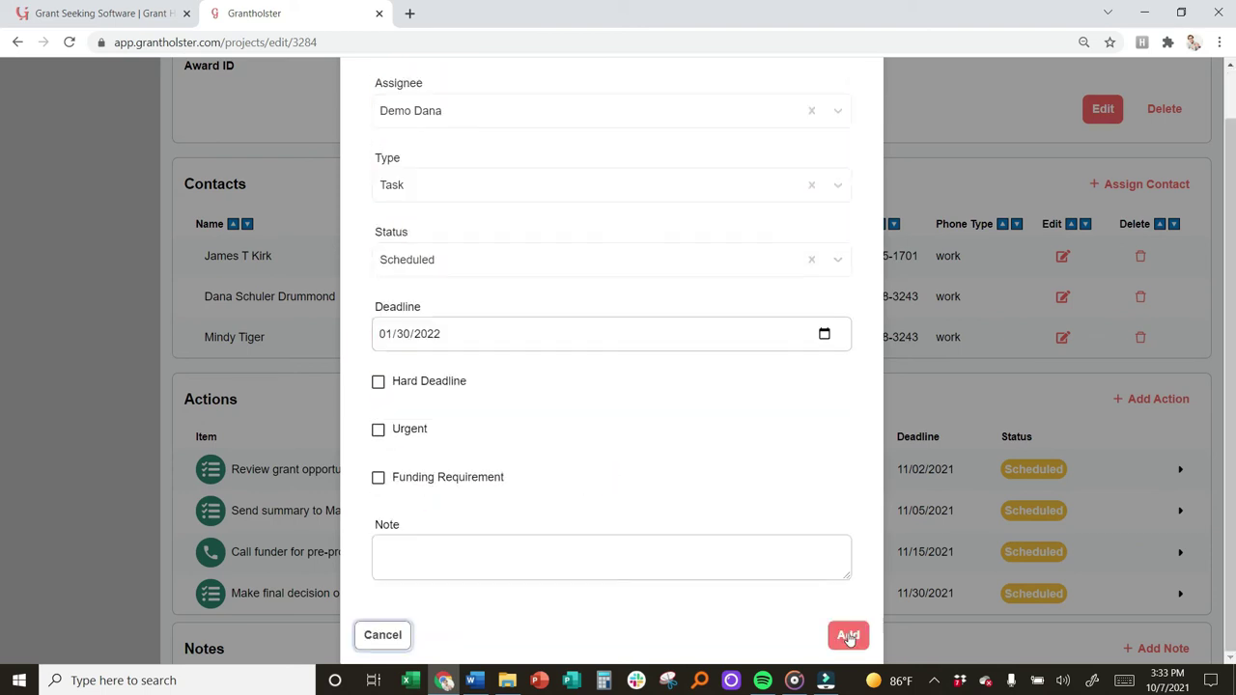
left_click(847, 634)
Step: Look over the Federal Grant project page and check the deadline summary on the dashboard
scroll(571, 341, "down", 4)
scroll(570, 341, "up", 10)
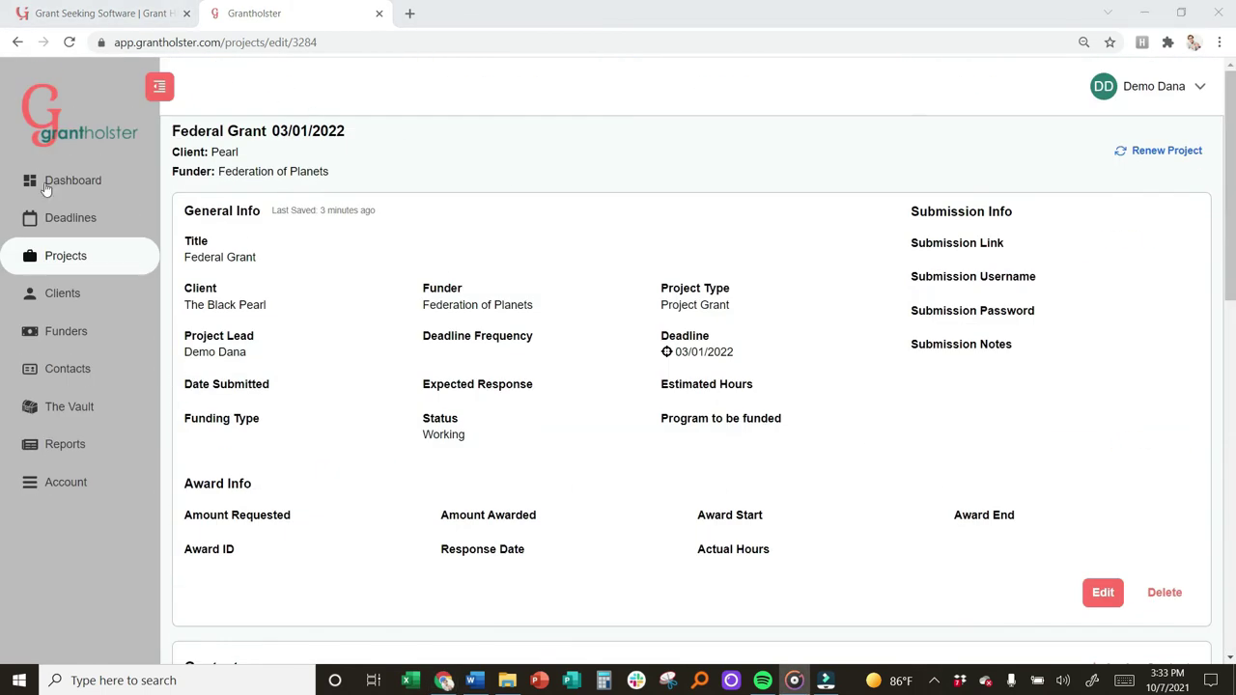
left_click(62, 191)
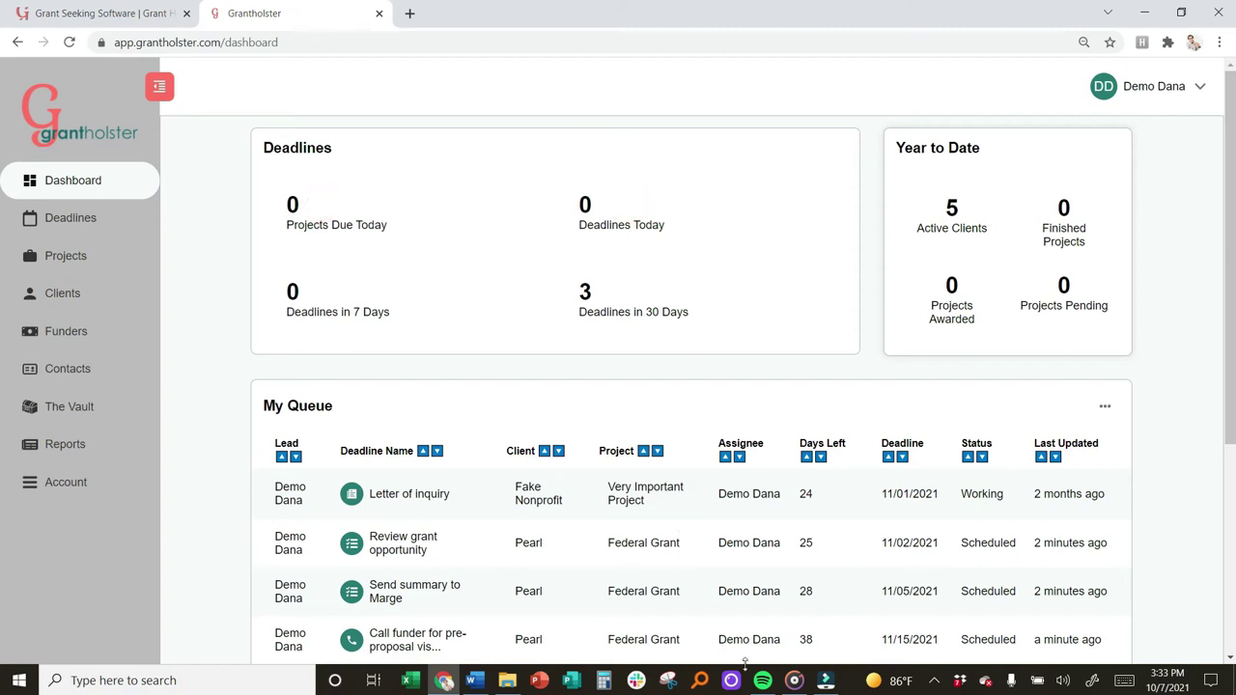
left_click(315, 296)
left_click(623, 295)
Step: Review the dashboard's Team Queue and switch back to My Queue
left_click(1105, 406)
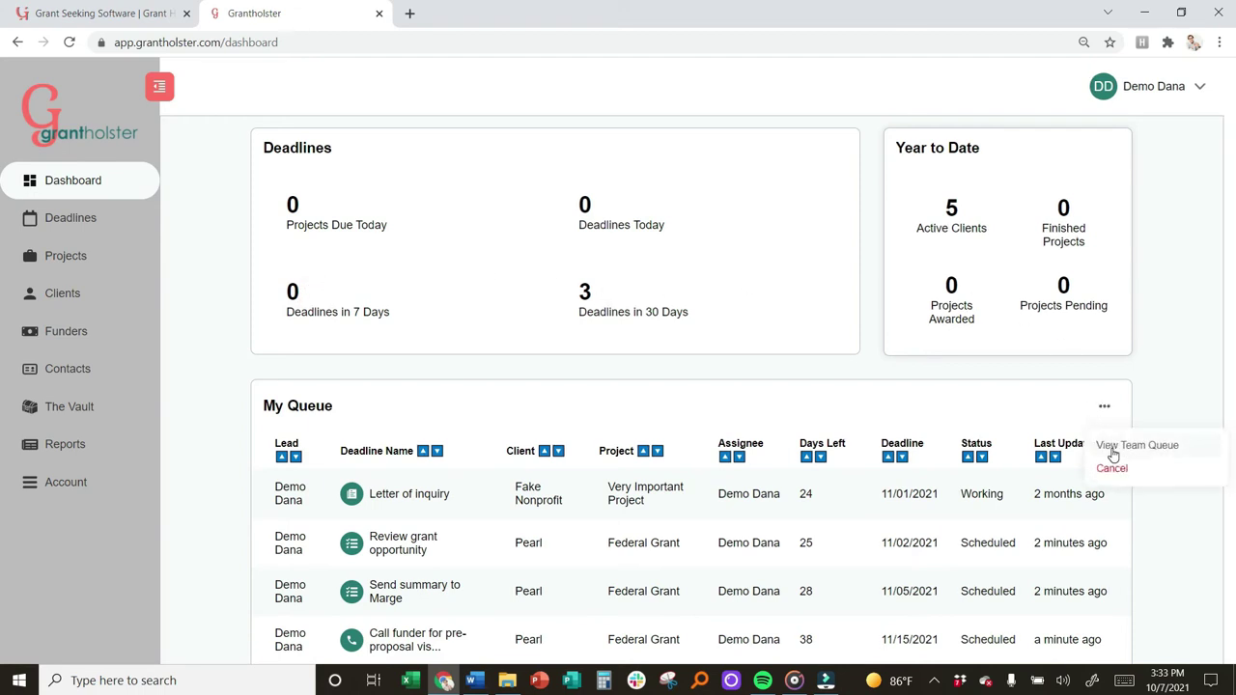
left_click(1110, 448)
scroll(394, 413, "down", 3)
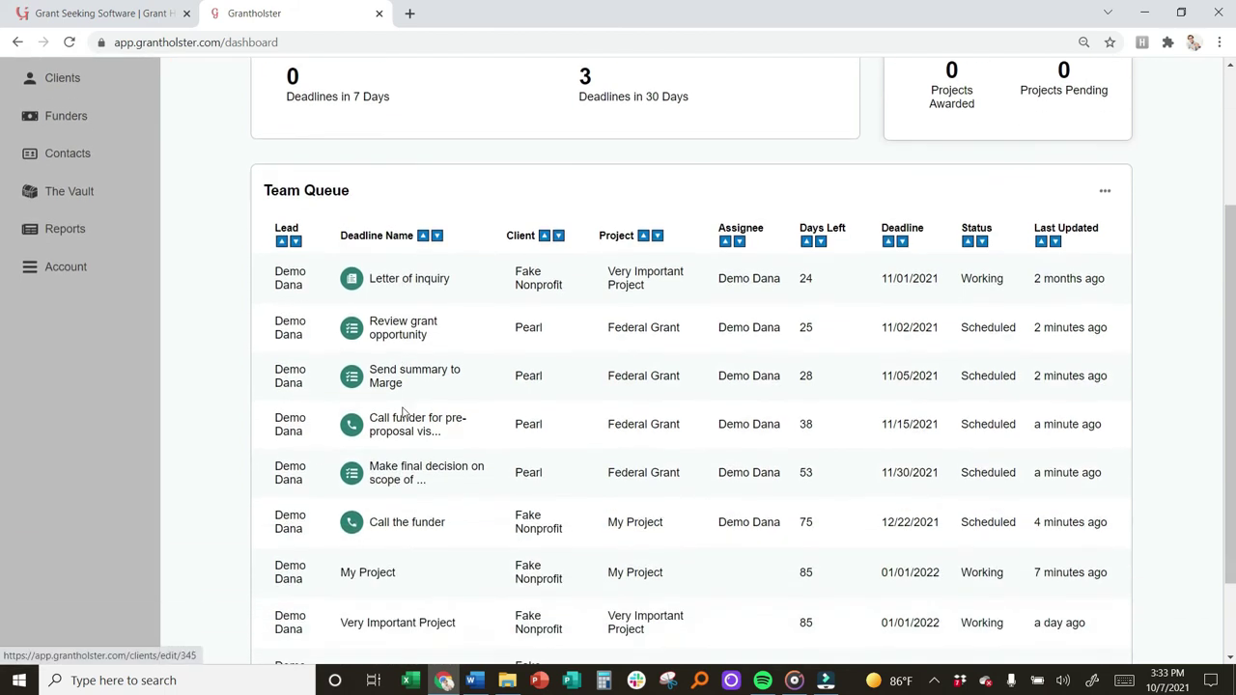
scroll(689, 495, "up", 3)
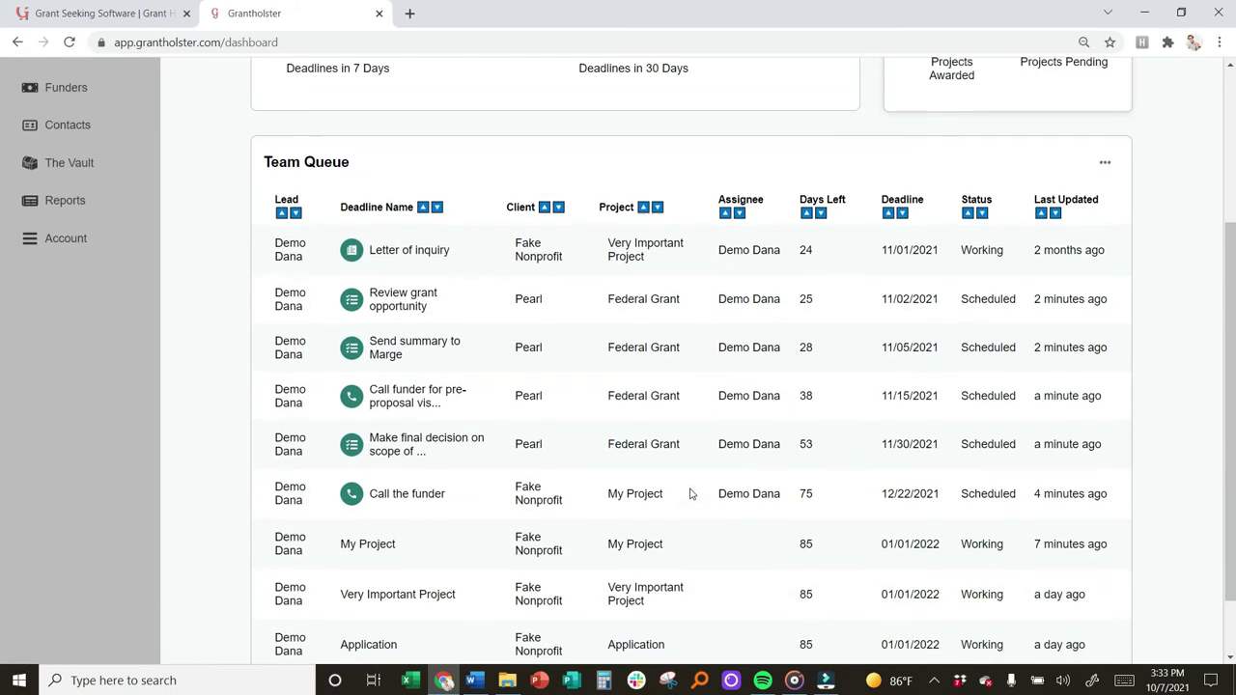
left_click(1104, 406)
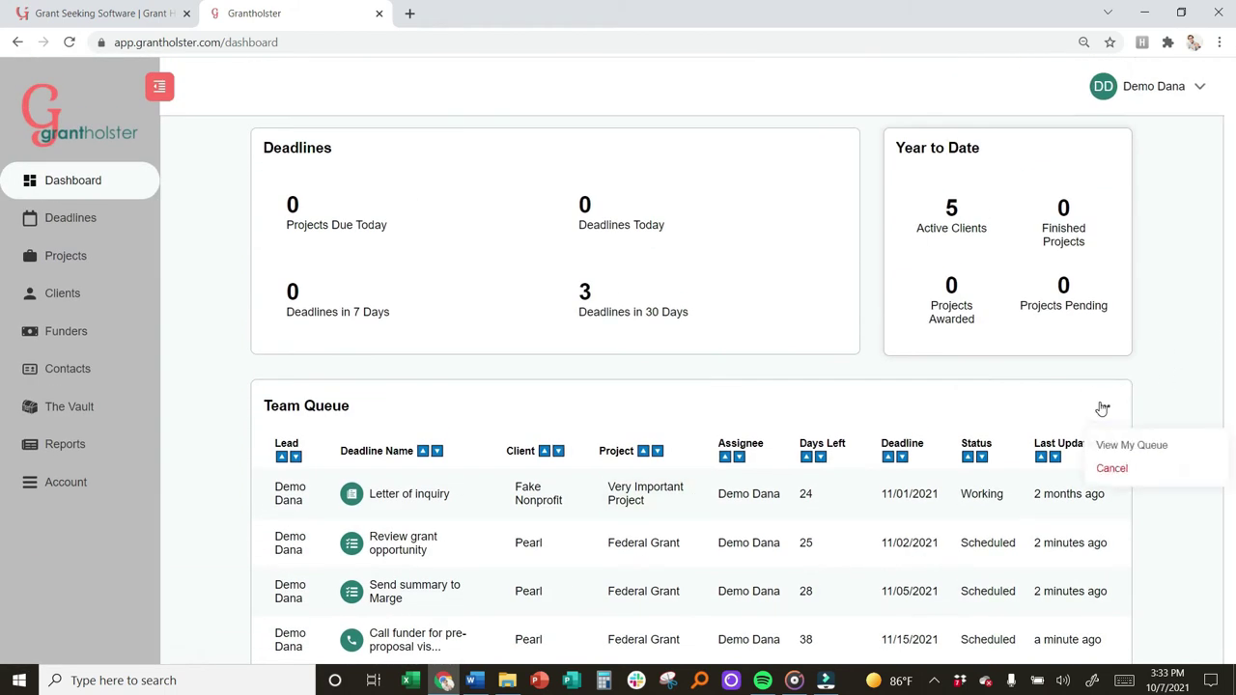
left_click(1112, 447)
scroll(487, 421, "down", 3)
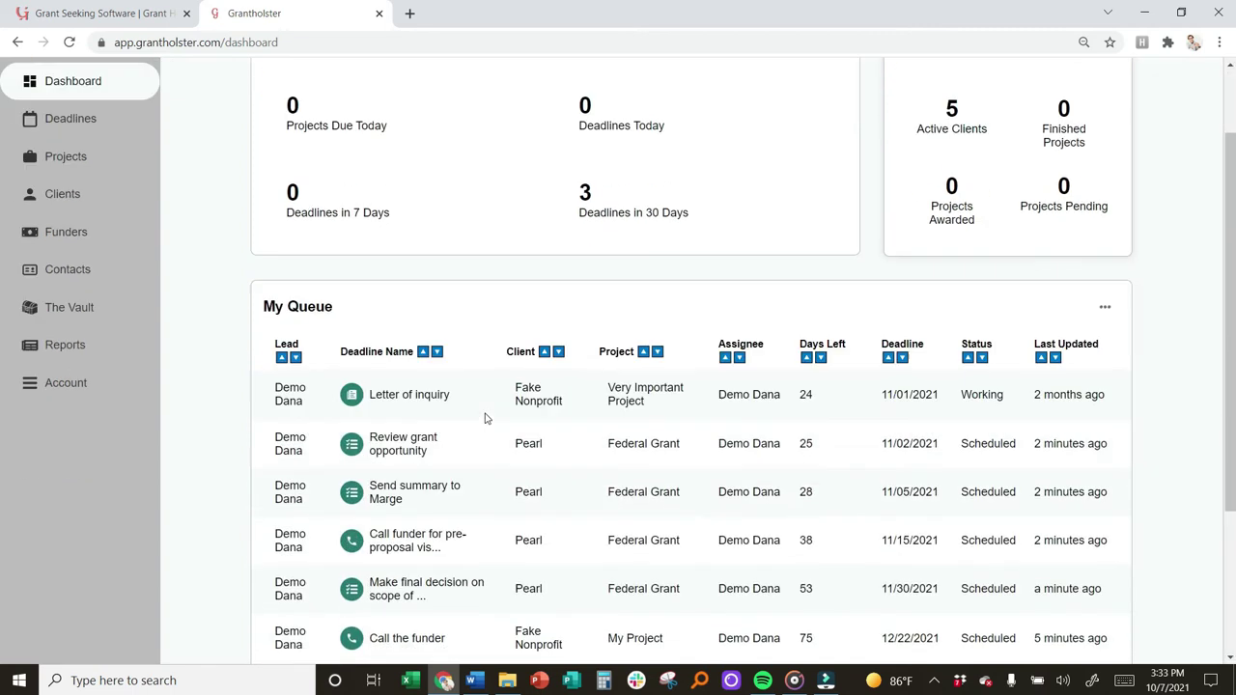
scroll(486, 425, "up", 3)
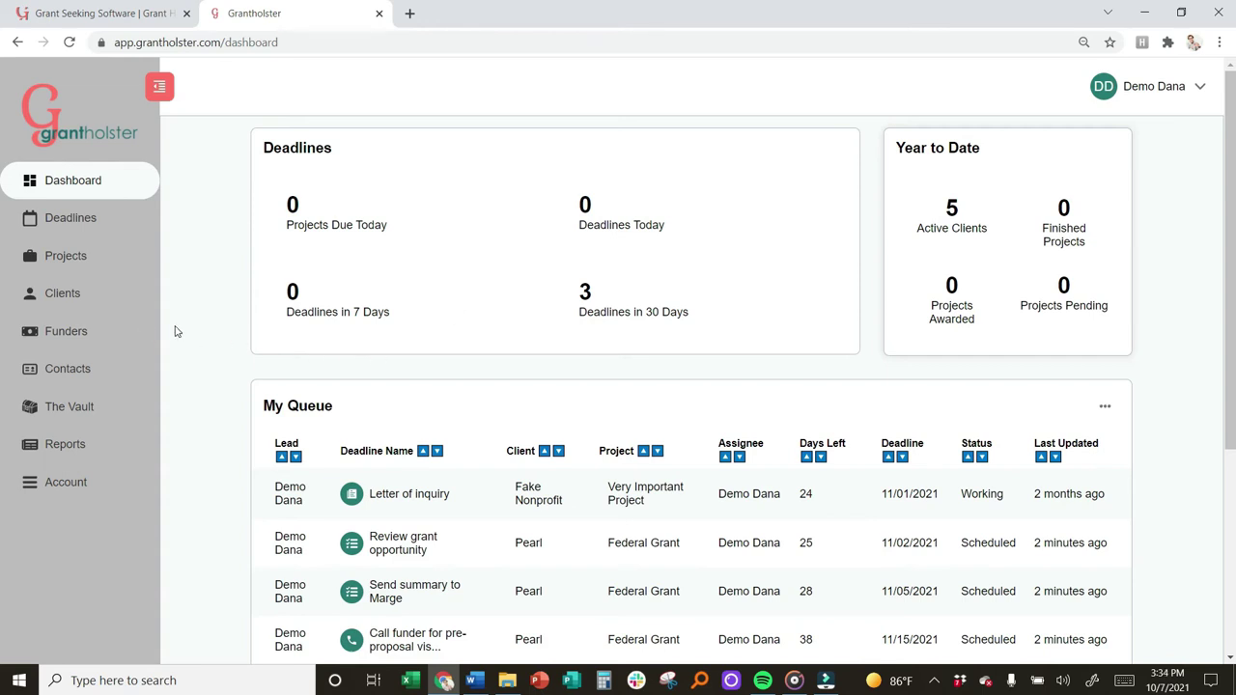
Step: Check the Projects list and return to My Queue on the dashboard
left_click(50, 261)
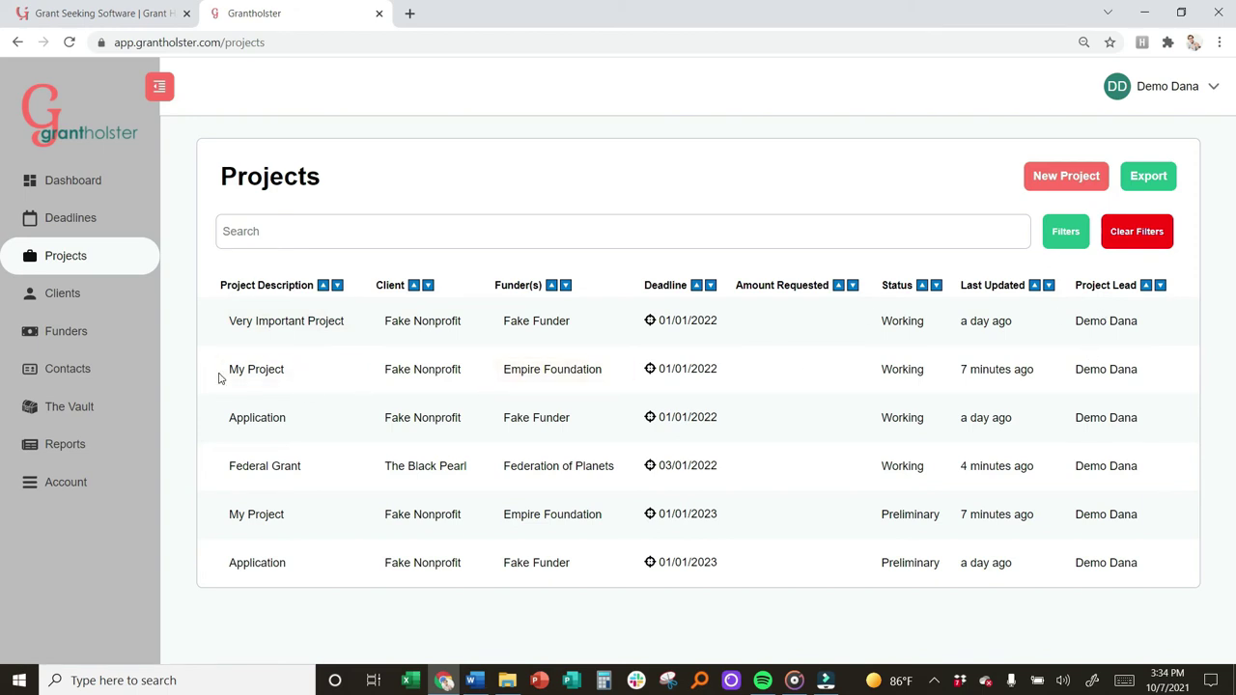
left_click(82, 183)
scroll(505, 336, "down", 3)
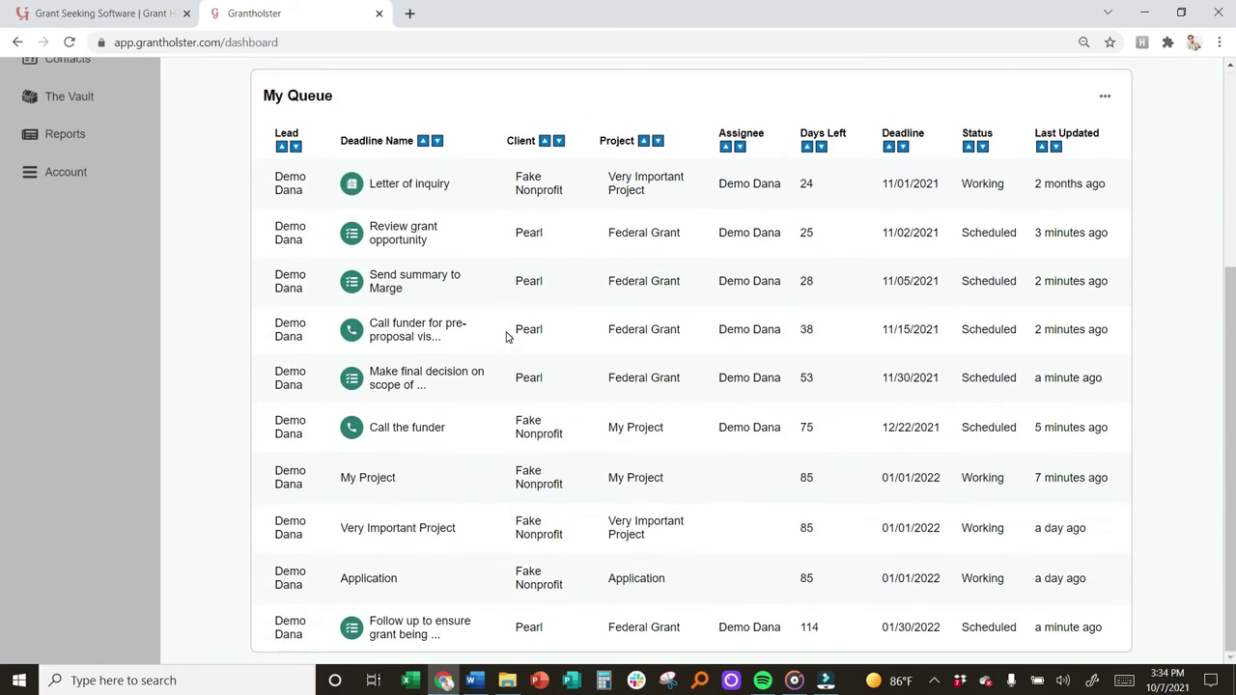
Step: Open Very Important Project from the queue and review its submission info, contacts, actions, notes, attachments and associated projects
left_click(634, 185)
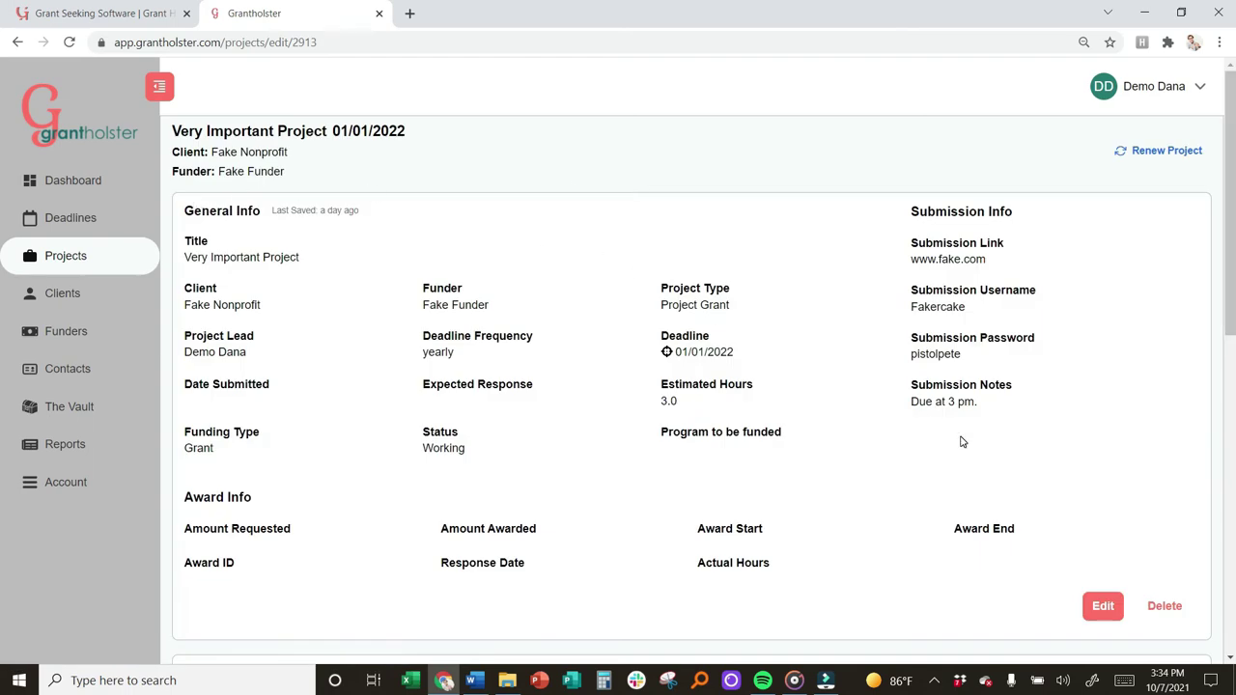
scroll(954, 435, "down", 8)
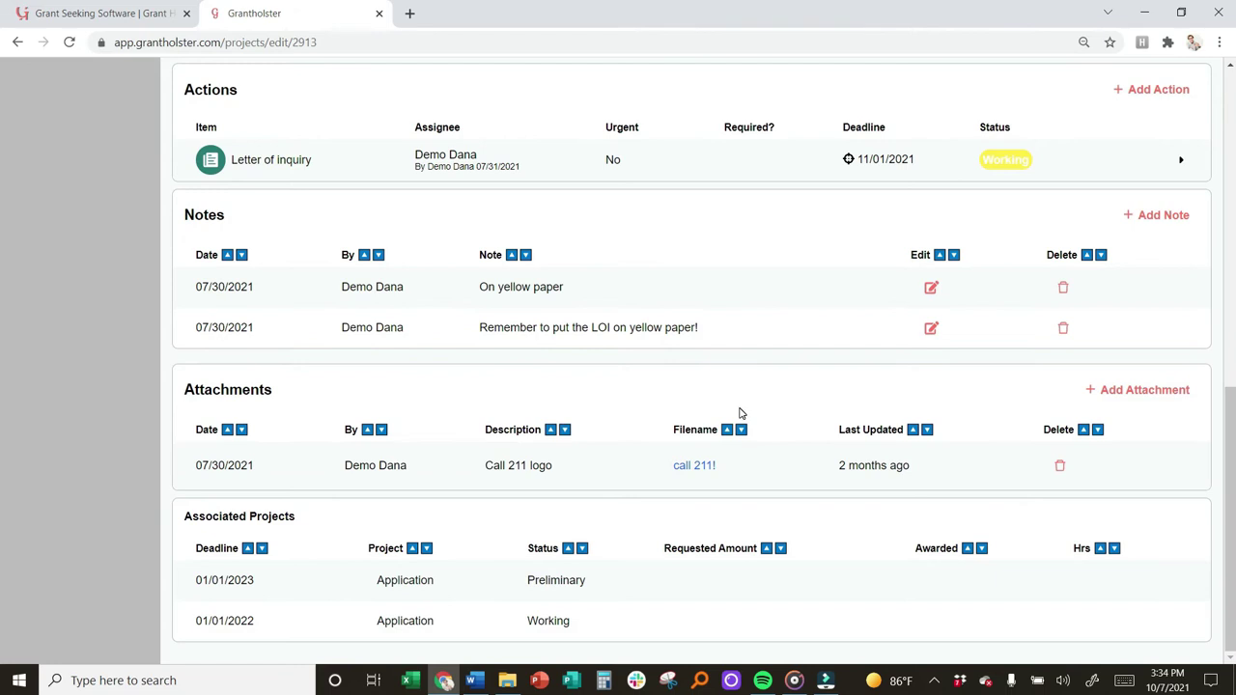
scroll(742, 414, "up", 3)
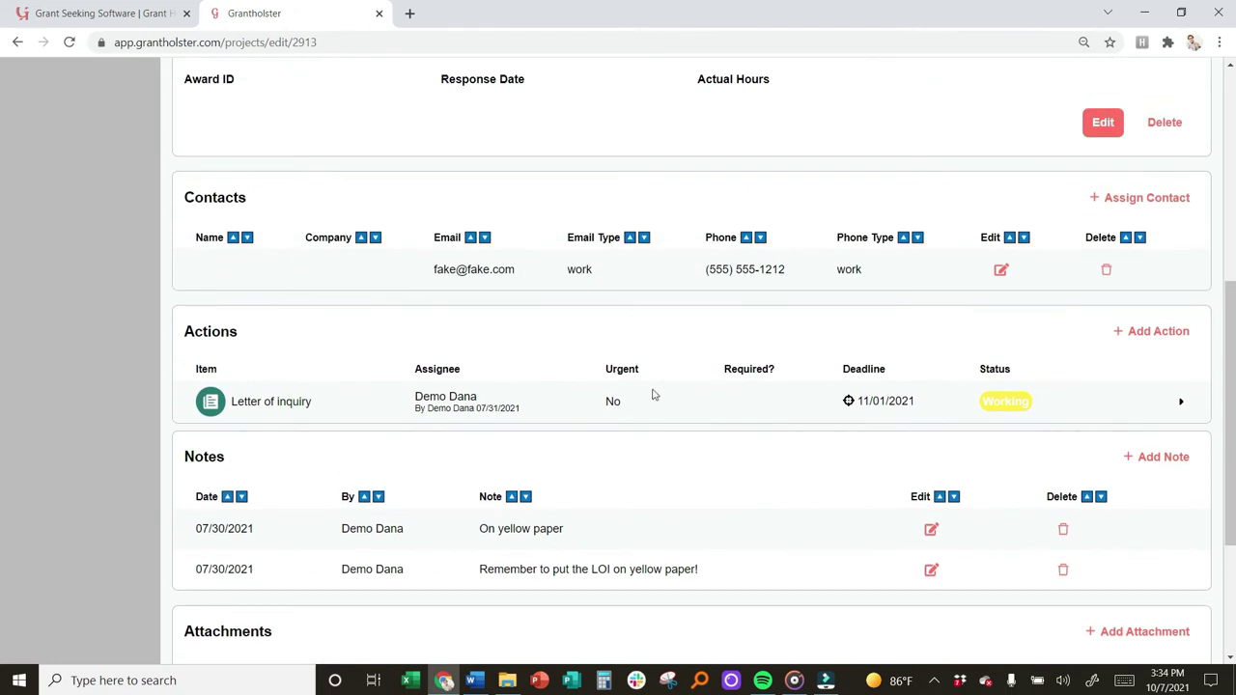
scroll(642, 394, "up", 6)
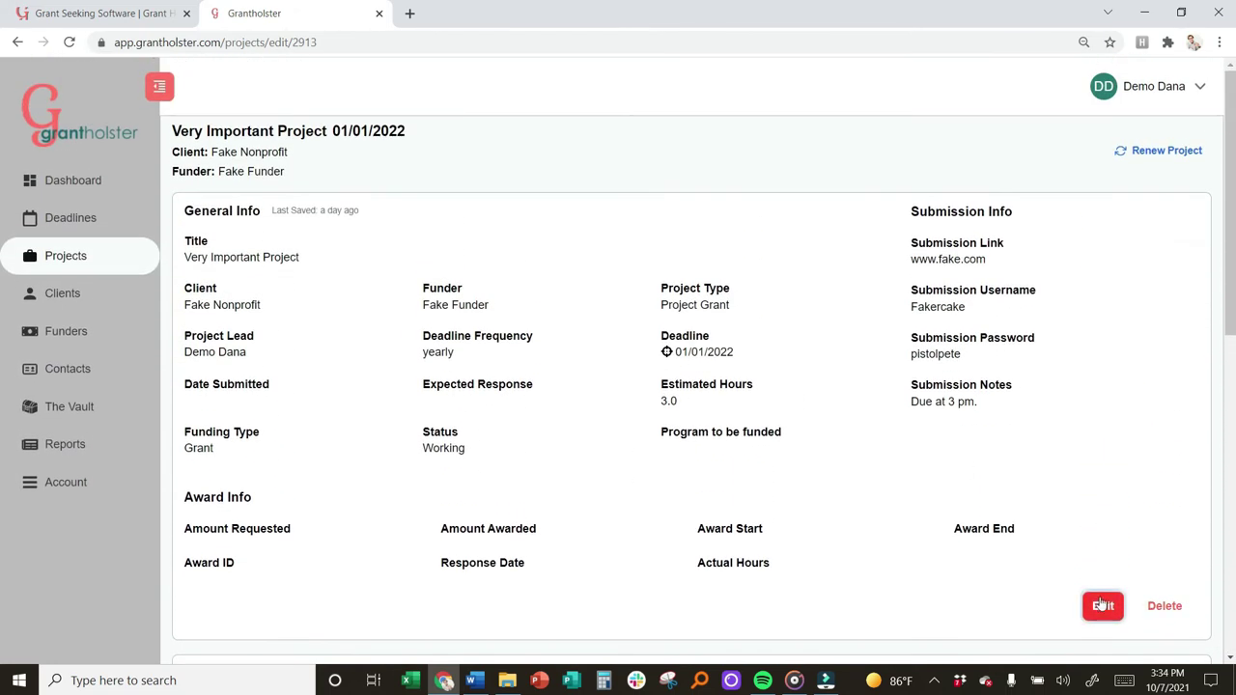
Step: Edit Very Important Project, trying the status Completed before setting it to Deferred, and finish editing
left_click(1101, 605)
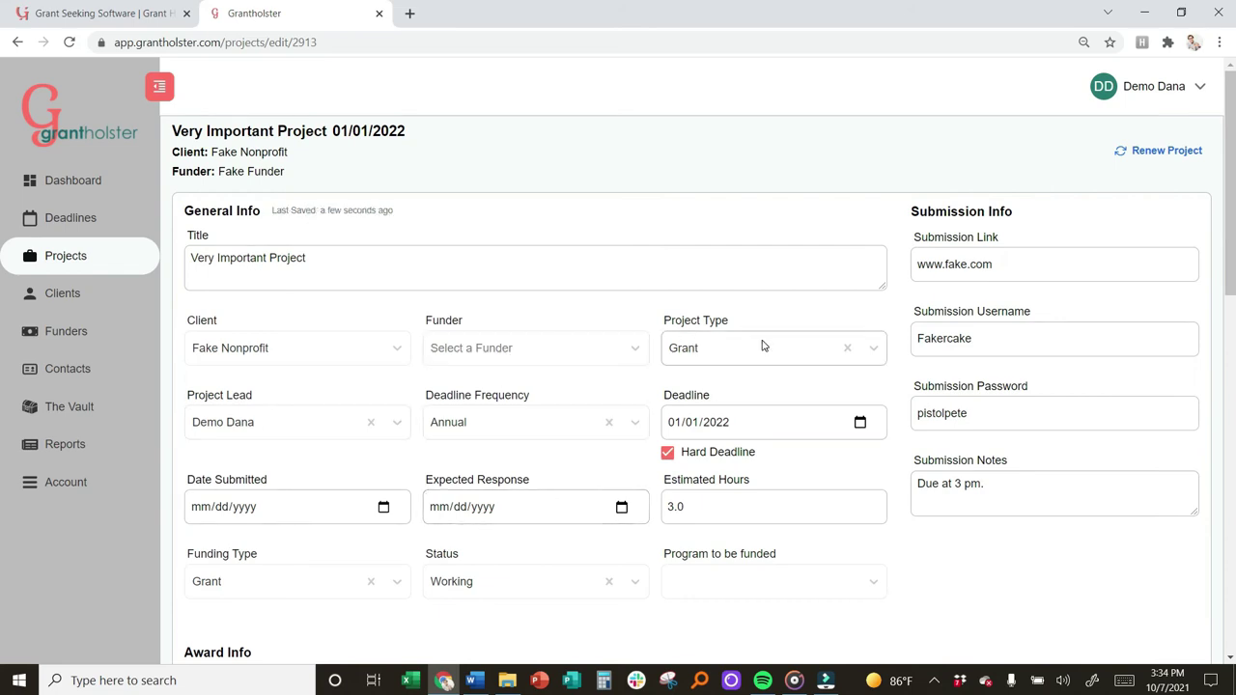
scroll(383, 442, "down", 2)
left_click(505, 342)
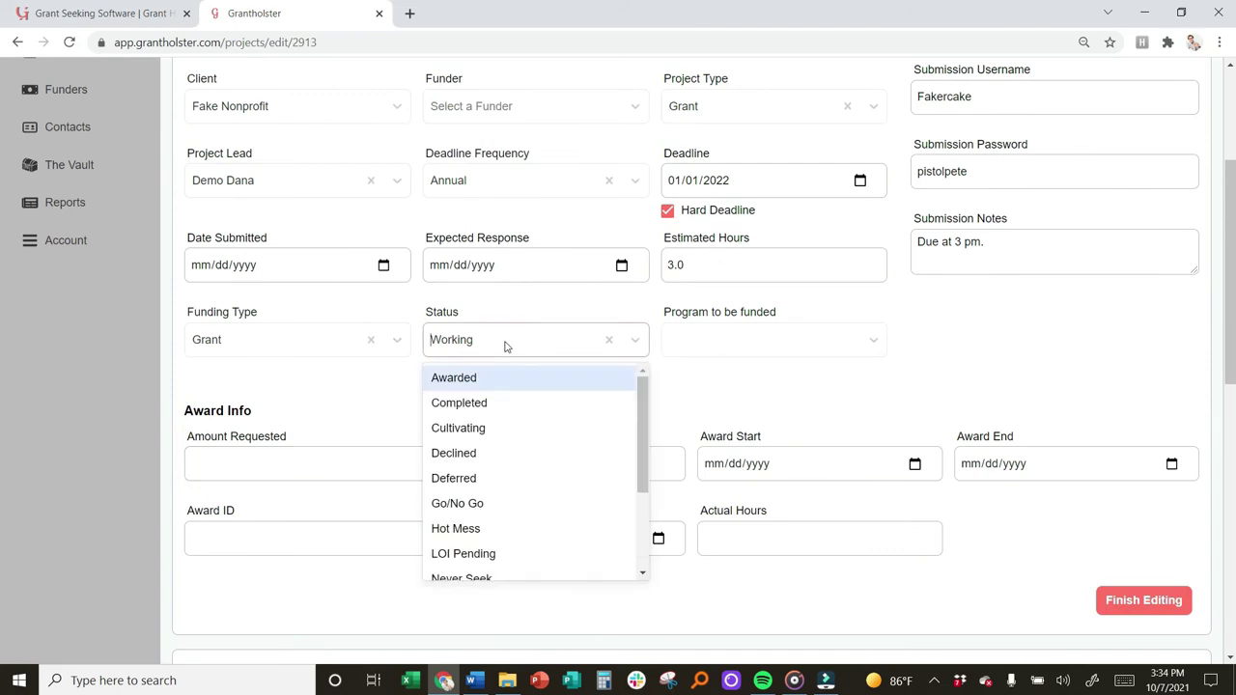
left_click(509, 406)
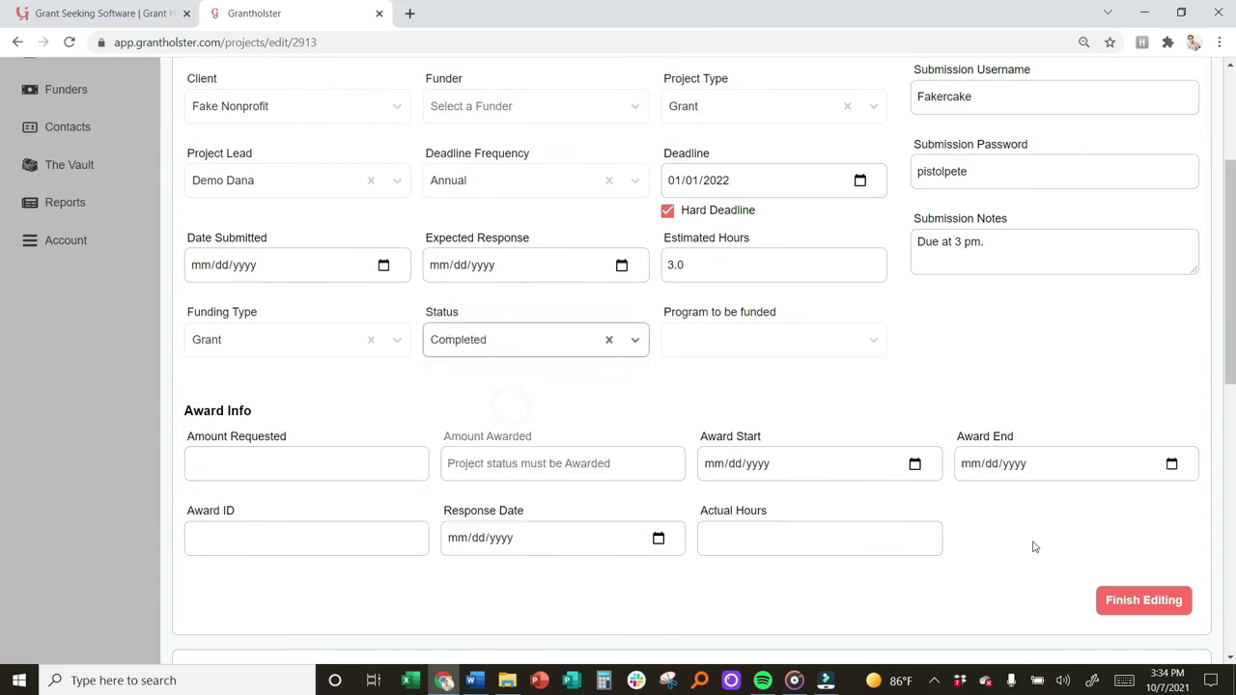
left_click(493, 345)
left_click(502, 479)
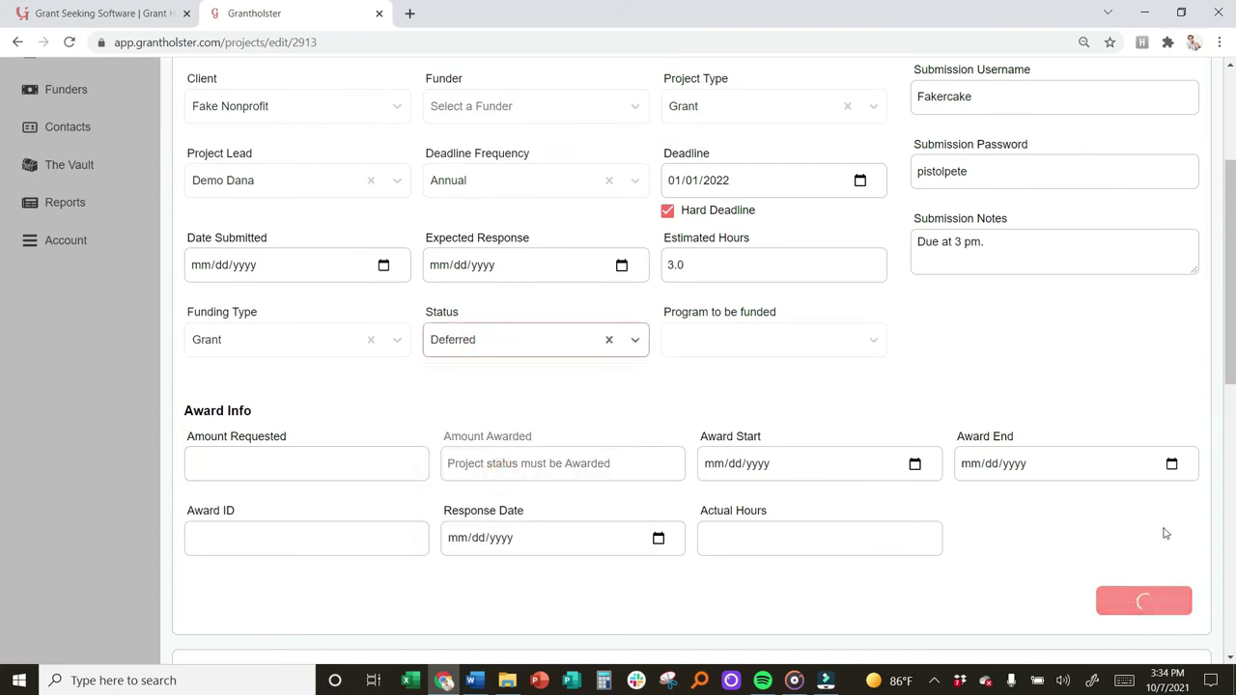
left_click(1125, 601)
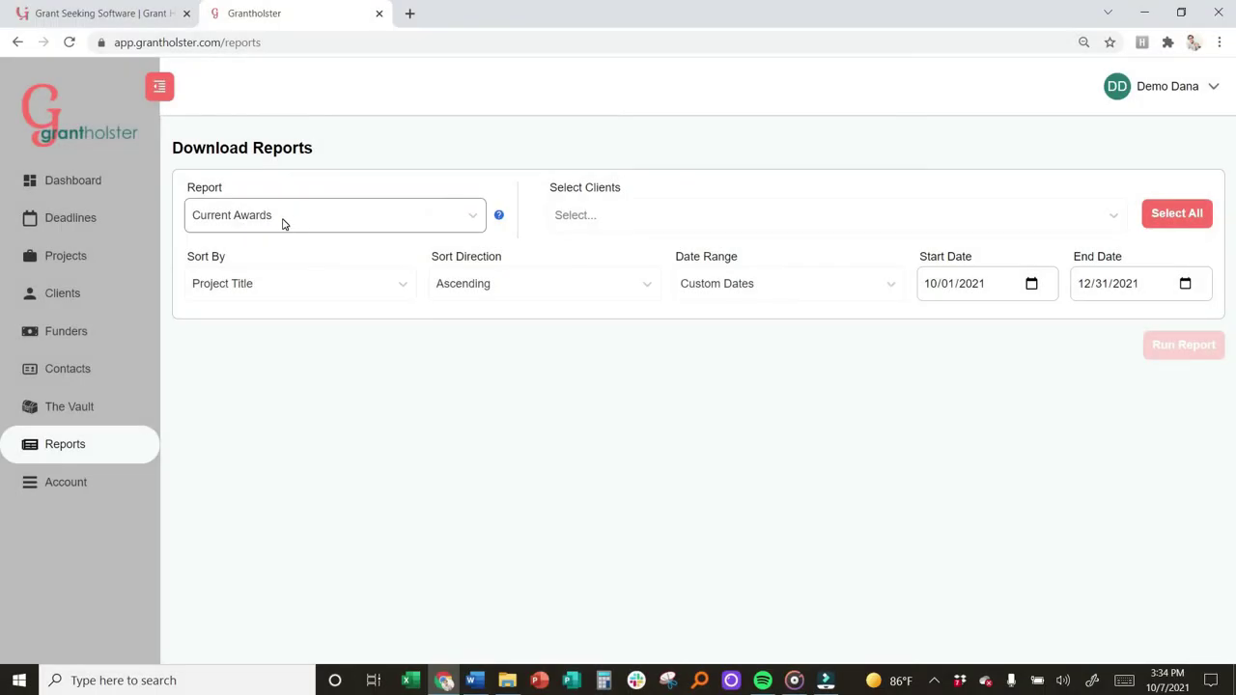
Step: Look at the available report types and read the description of the Current Awards report
left_click(468, 217)
left_click(468, 216)
left_click(499, 214)
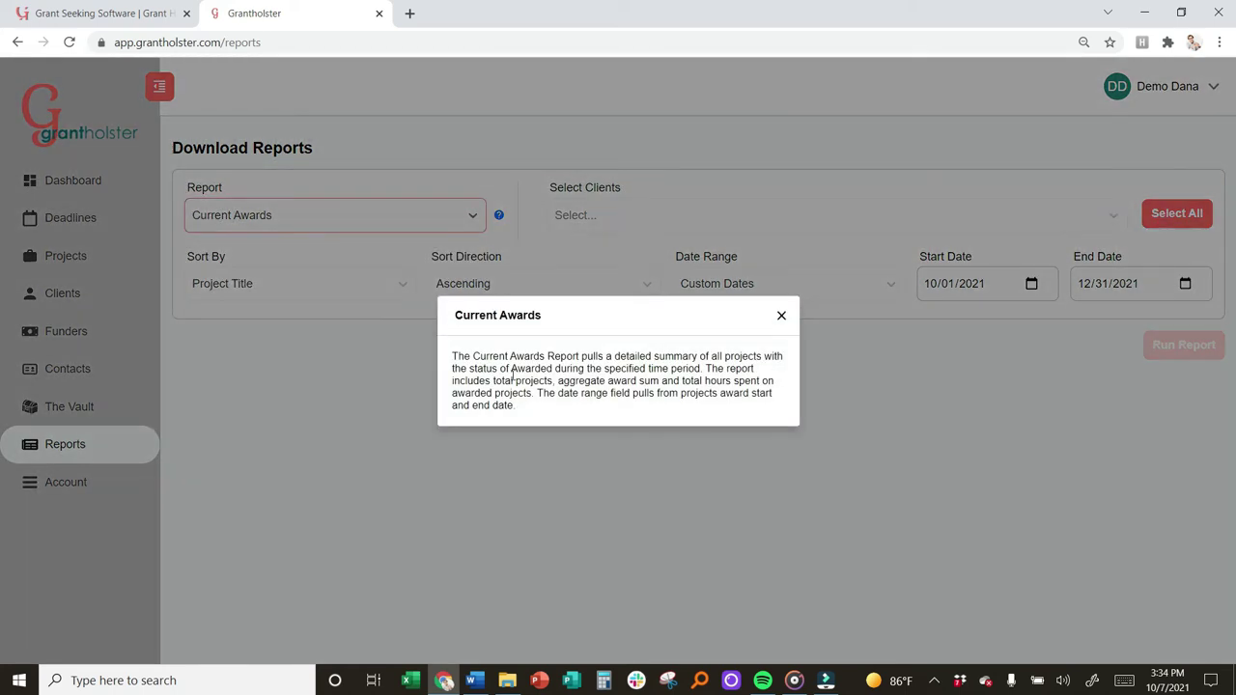
Step: Finish reading the Current Awards description, noting the project status it covers, and close it
left_click_drag(512, 368, 554, 368)
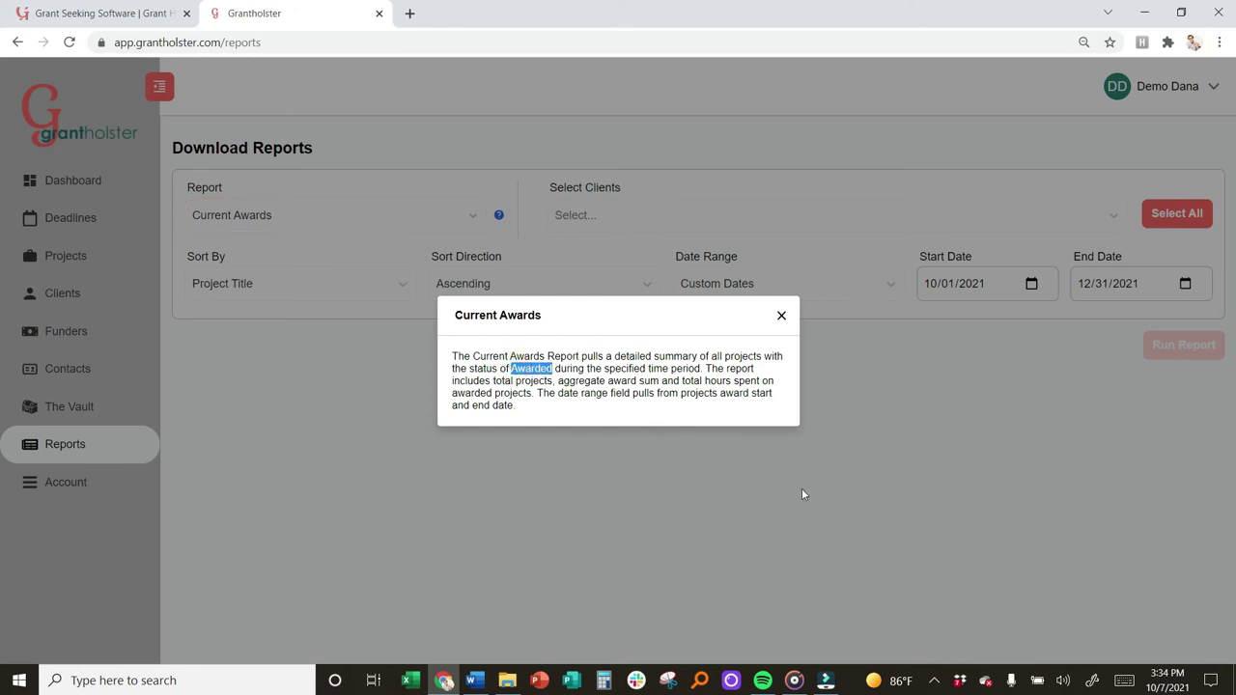
left_click(781, 315)
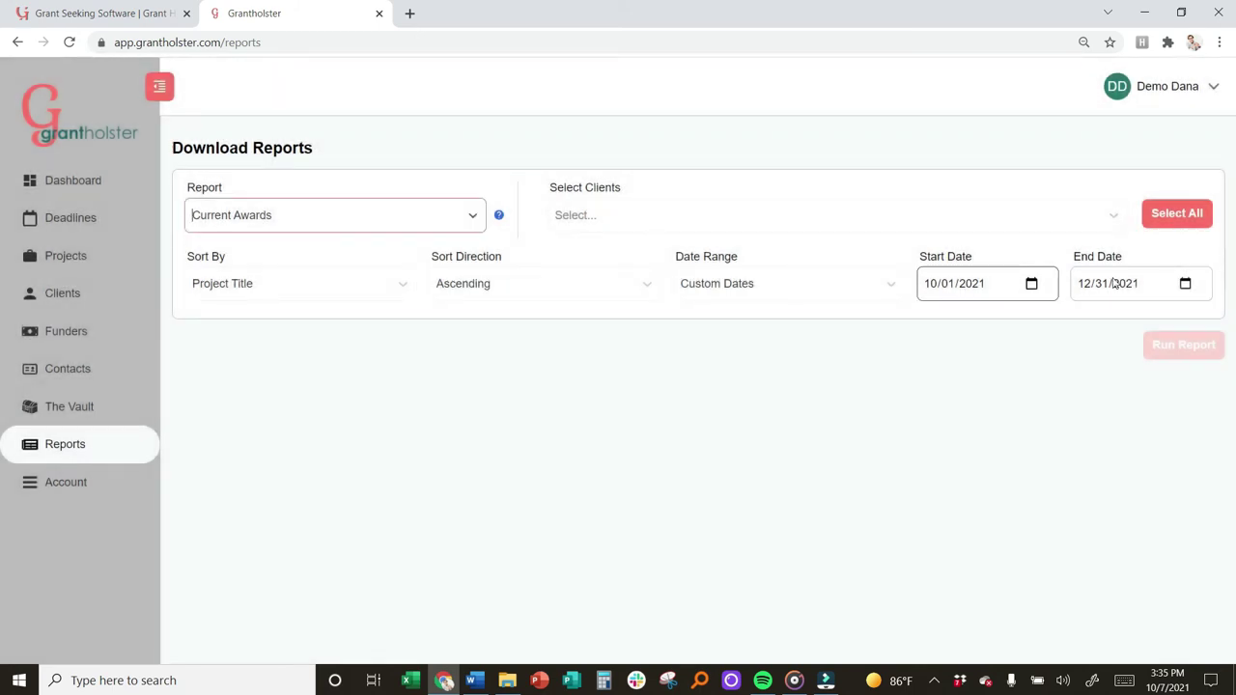
Step: Select all clients for the report, clear the client selection again and check the date range setting
left_click(1190, 214)
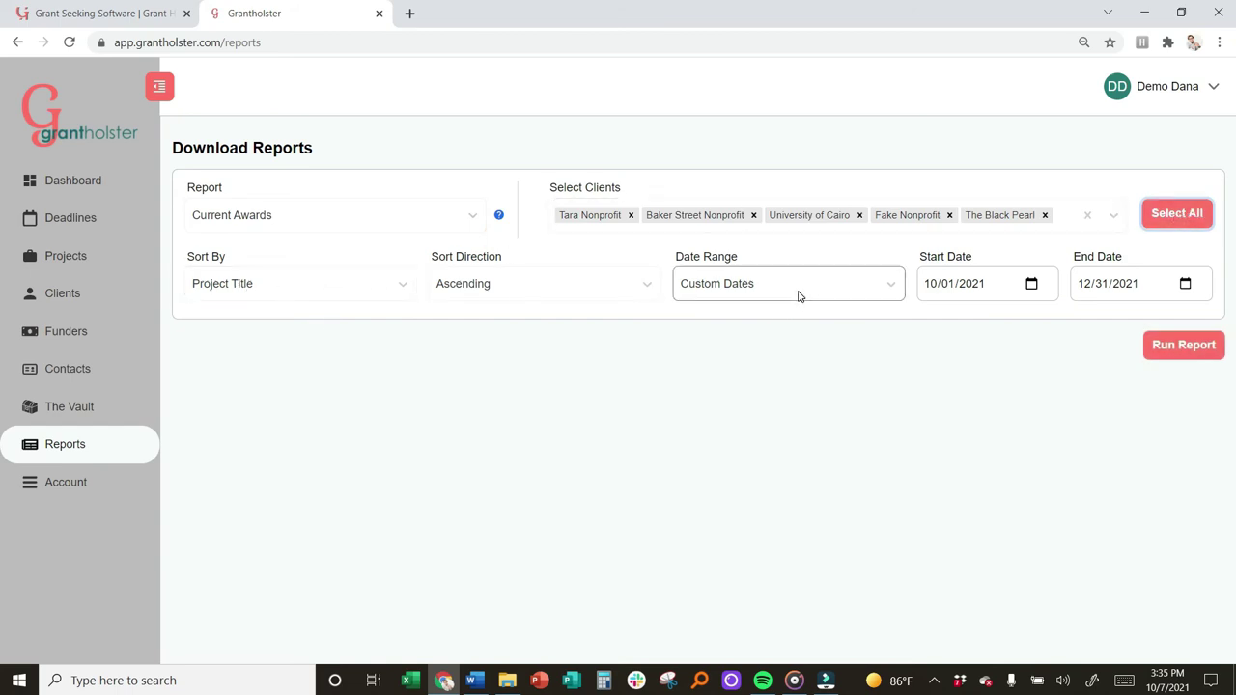
left_click(1087, 216)
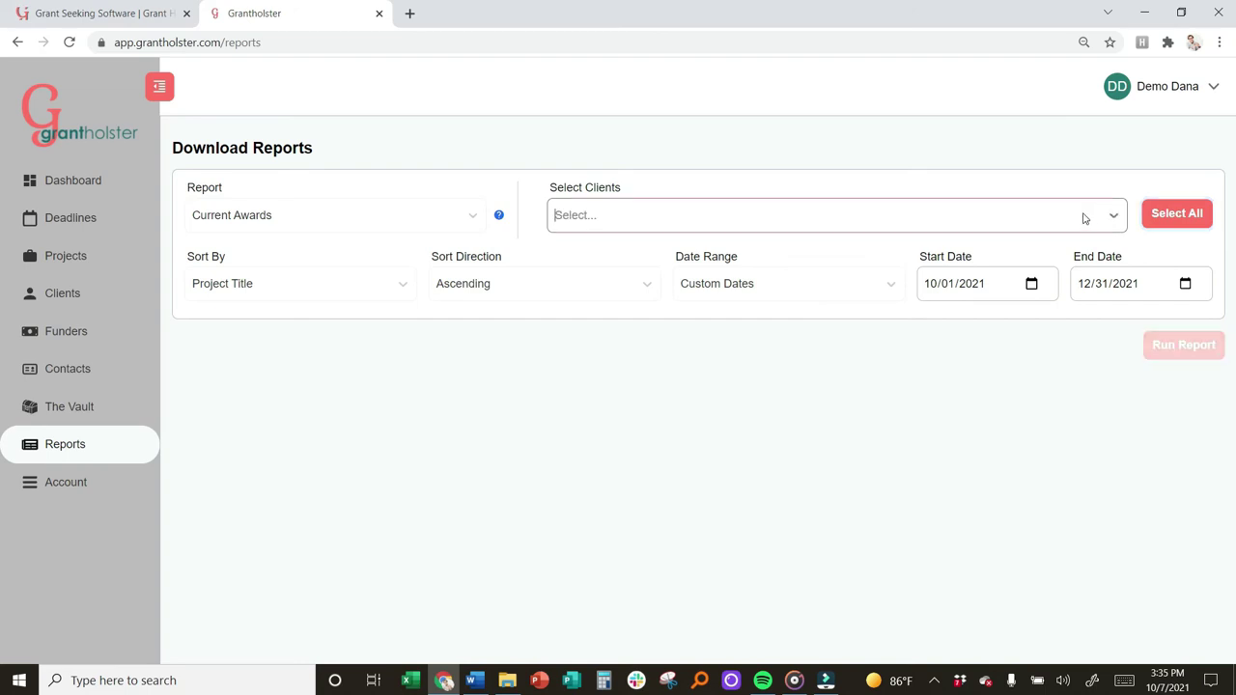
left_click(825, 284)
left_click(848, 290)
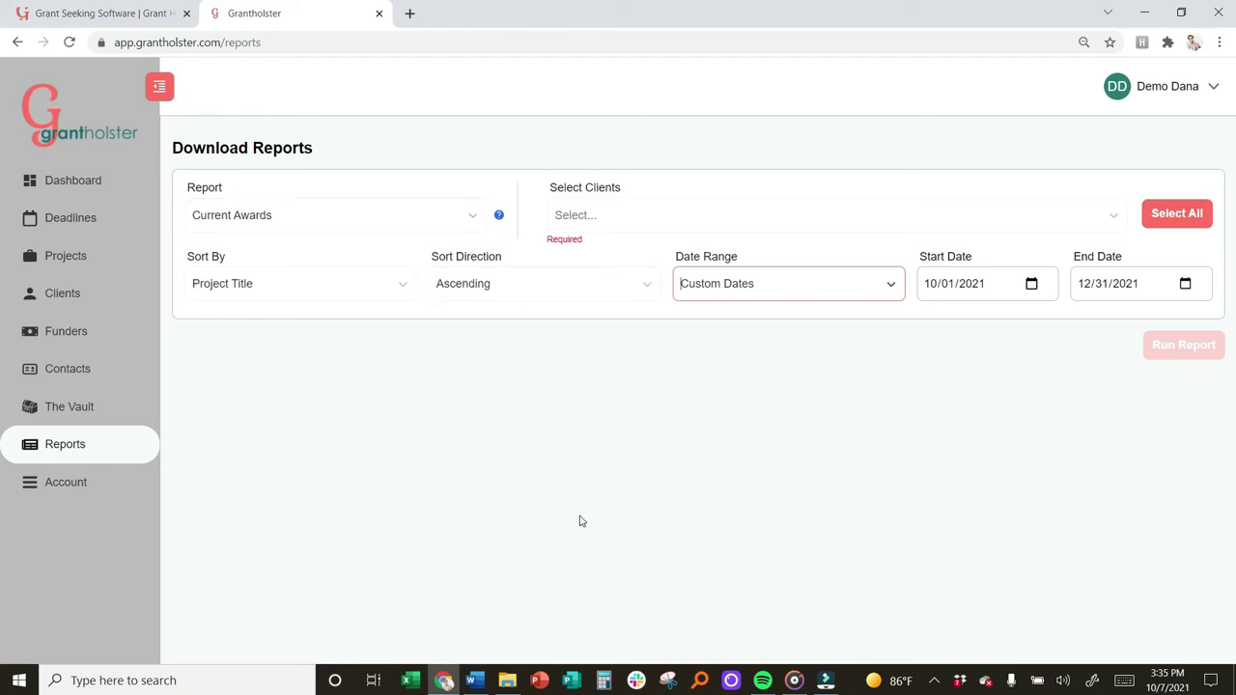
Step: Choose the Current Awards report and select the clients Tara Nonprofit and University of Cairo
left_click(420, 217)
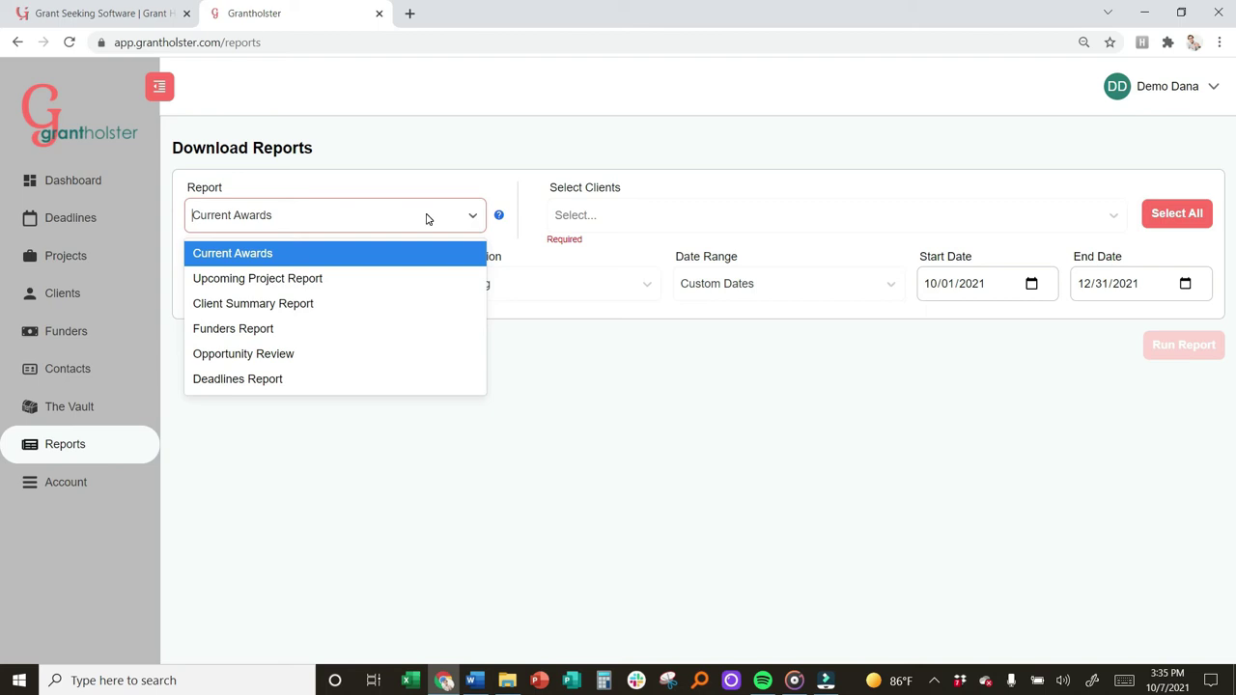
left_click(256, 254)
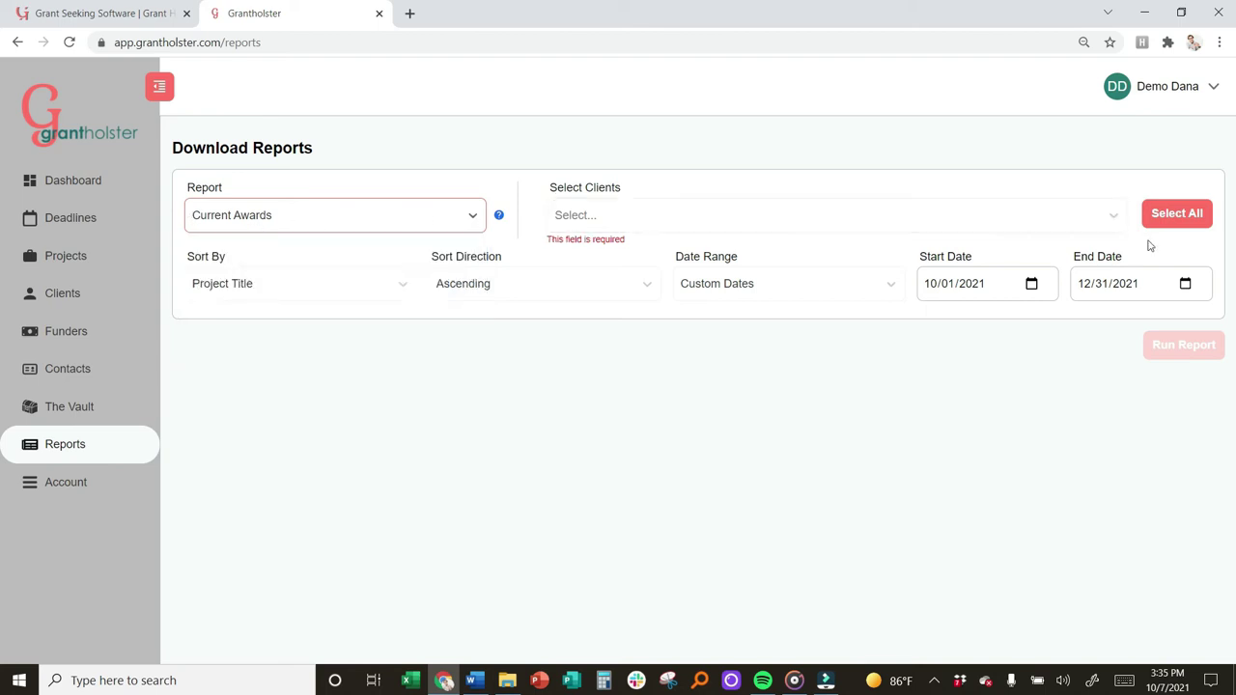
left_click(1002, 221)
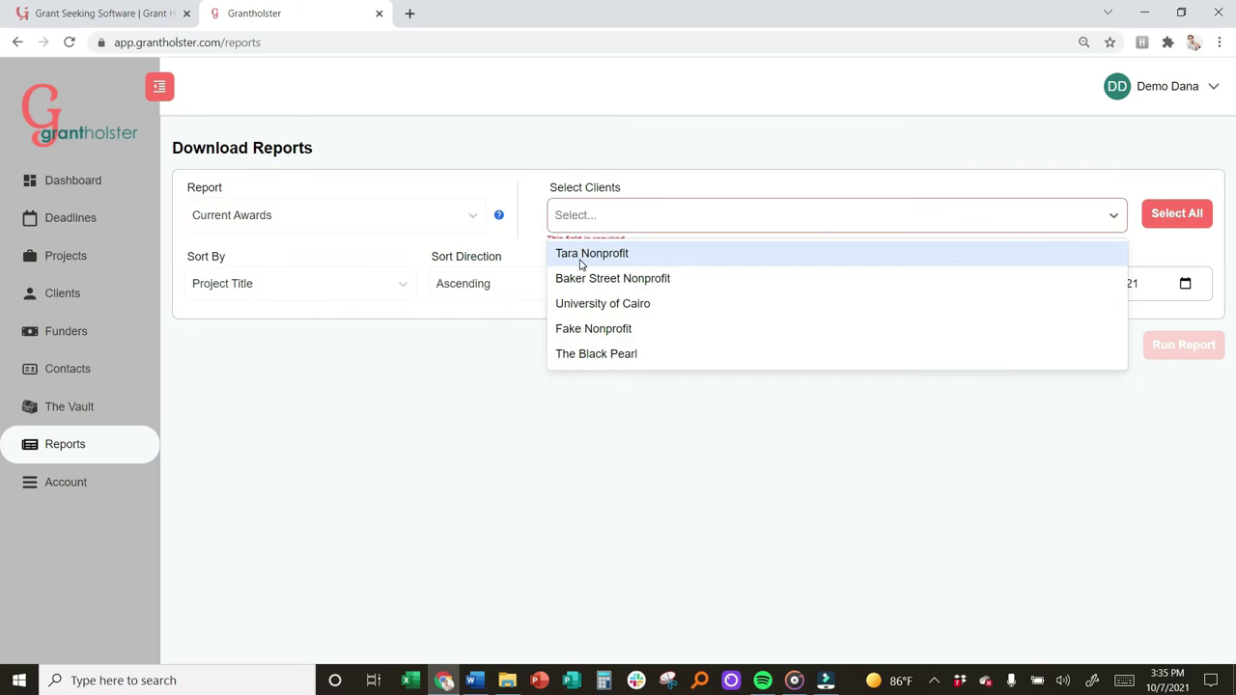
left_click(579, 253)
left_click(704, 227)
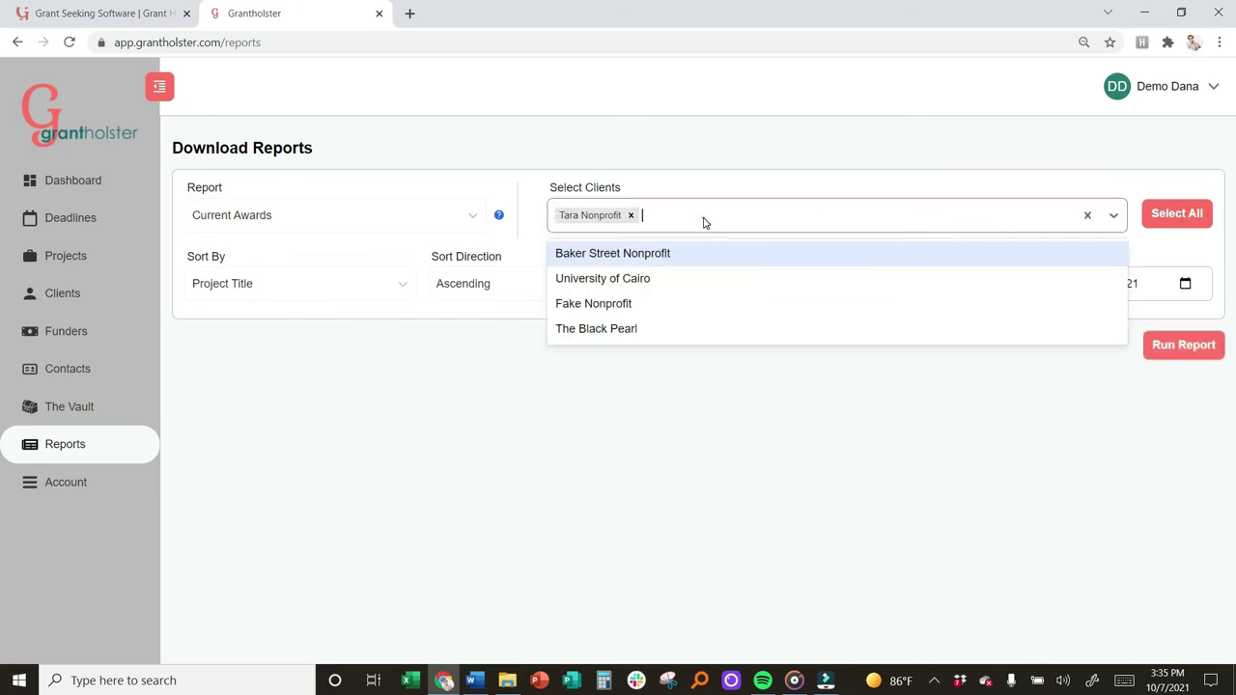
left_click(638, 278)
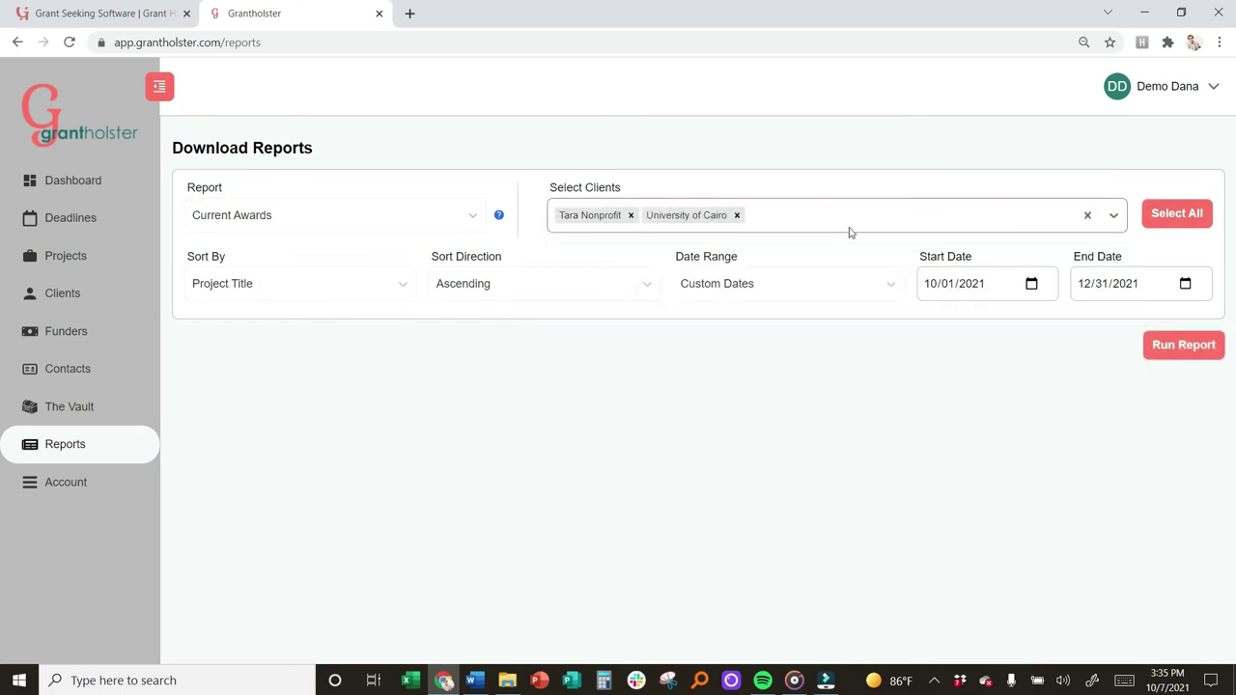
left_click(1030, 383)
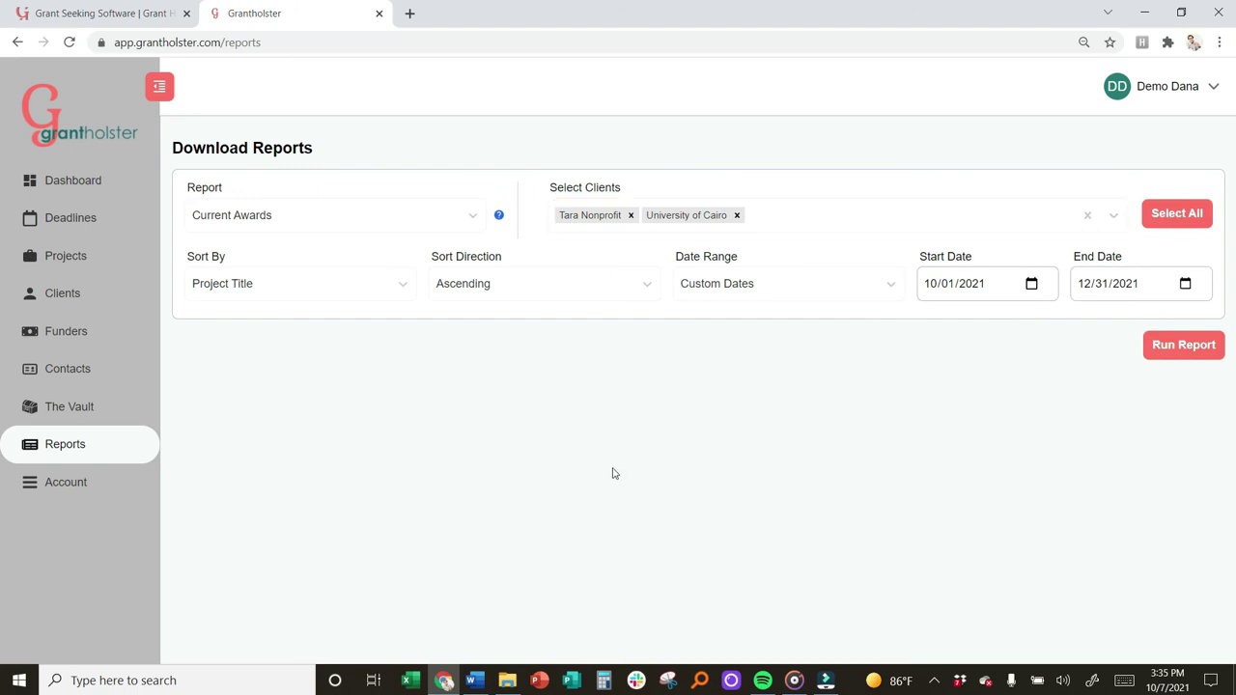
Step: Run the Upcoming Project Report for all clients with the end date's year set to 2022, and look through its pages
left_click(473, 215)
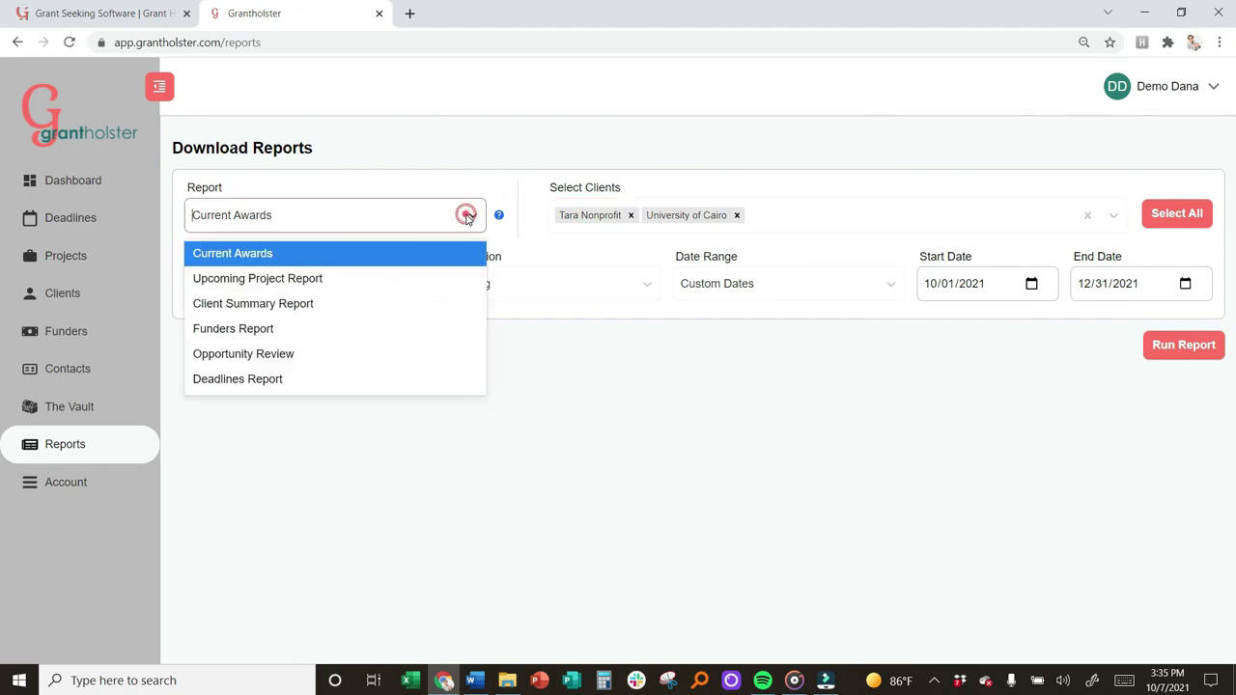
left_click(241, 279)
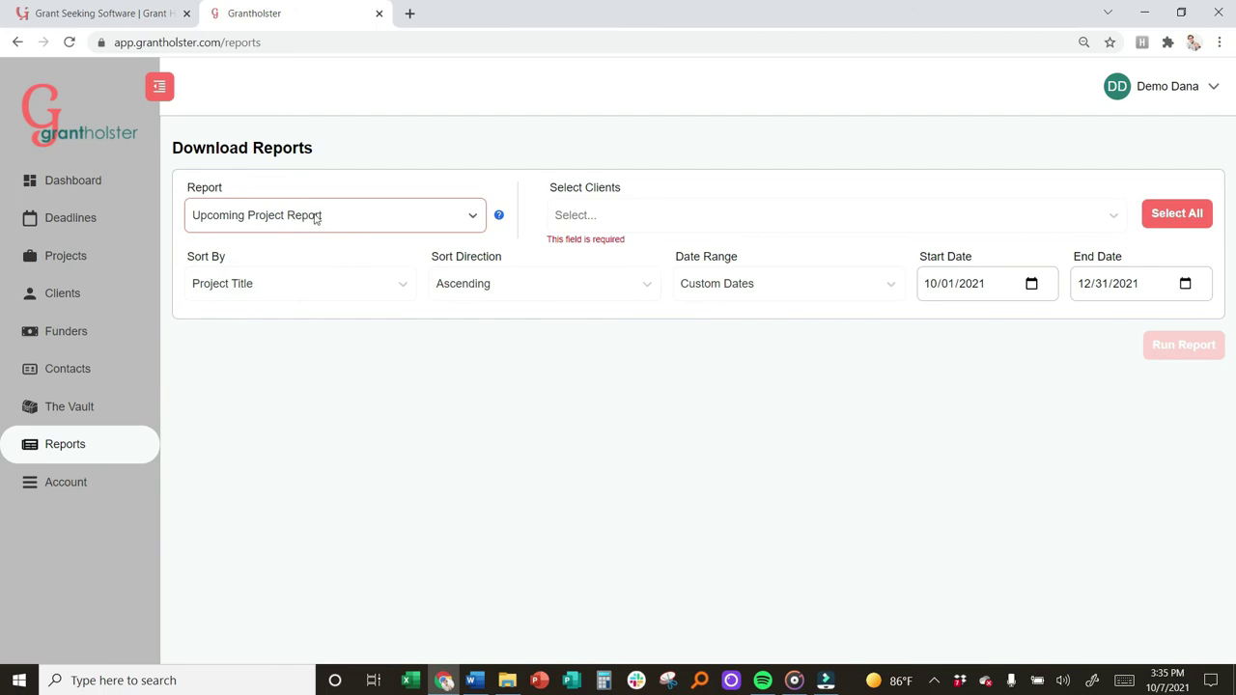
left_click(680, 214)
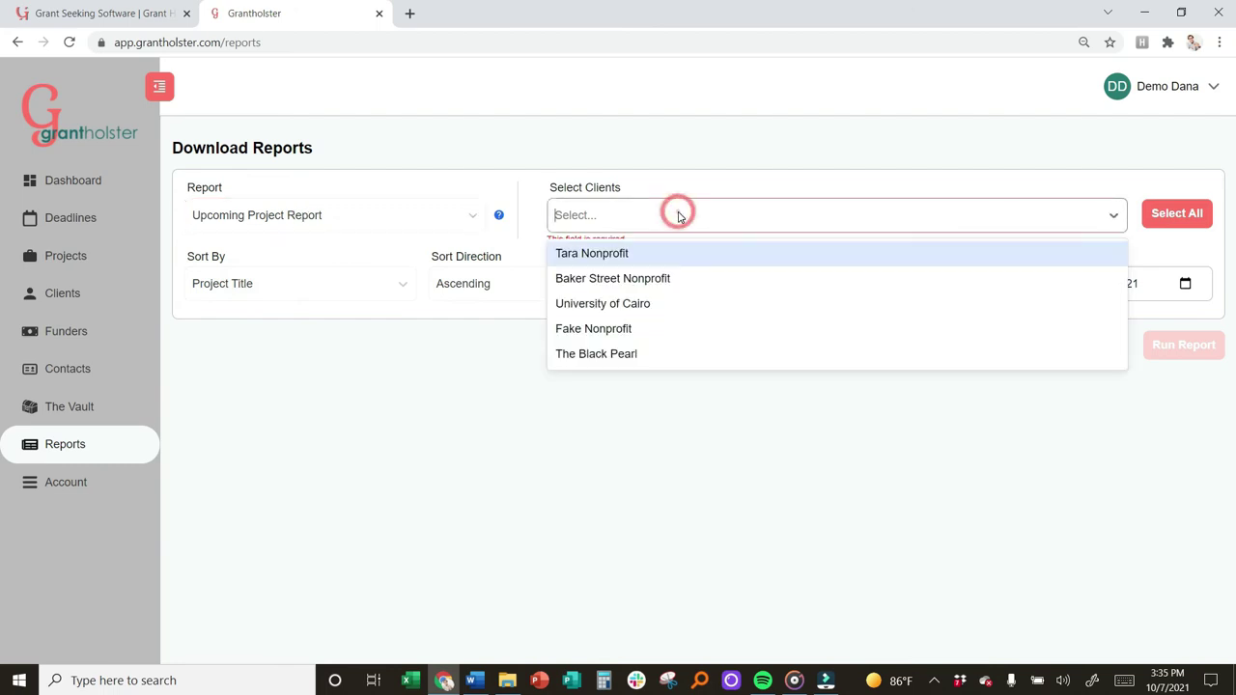
left_click(1195, 216)
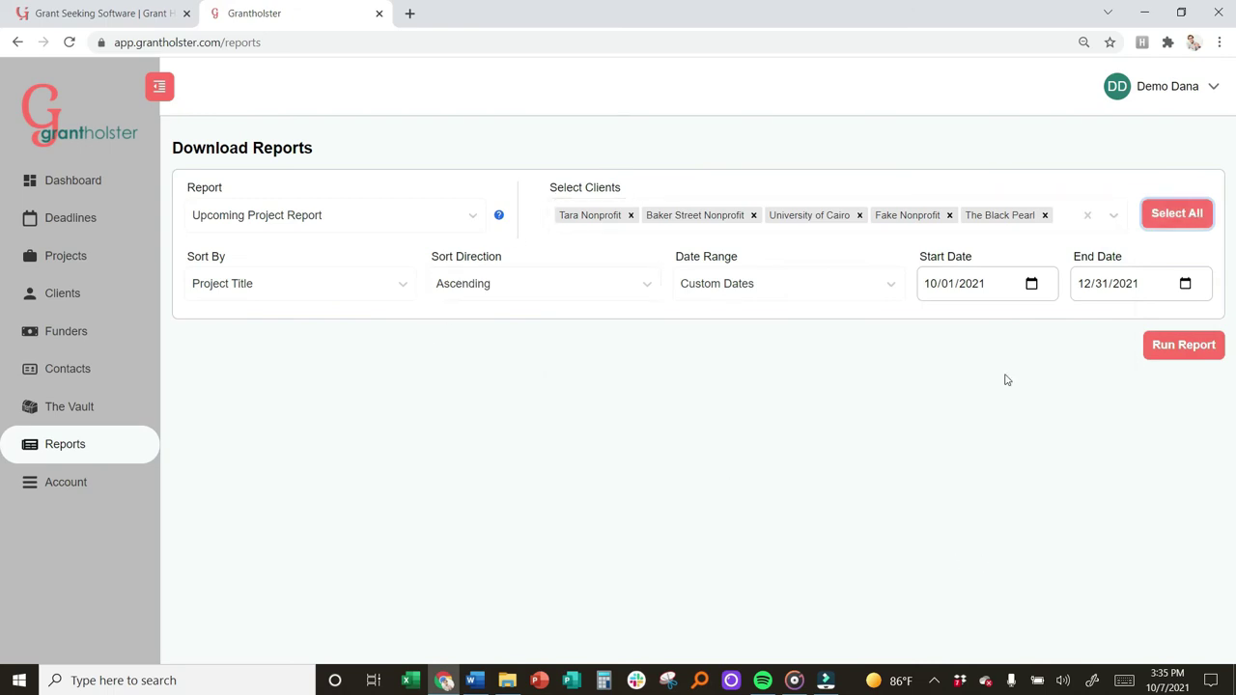
left_click(1126, 284)
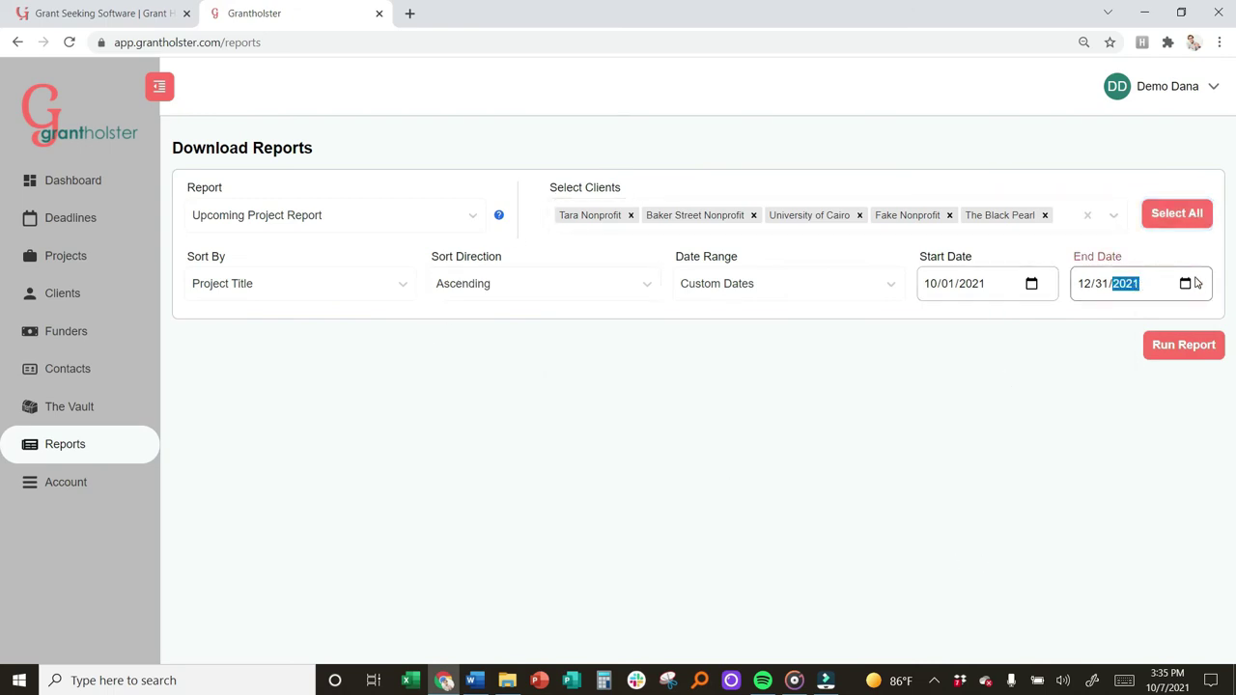
type("2022")
left_click(1182, 344)
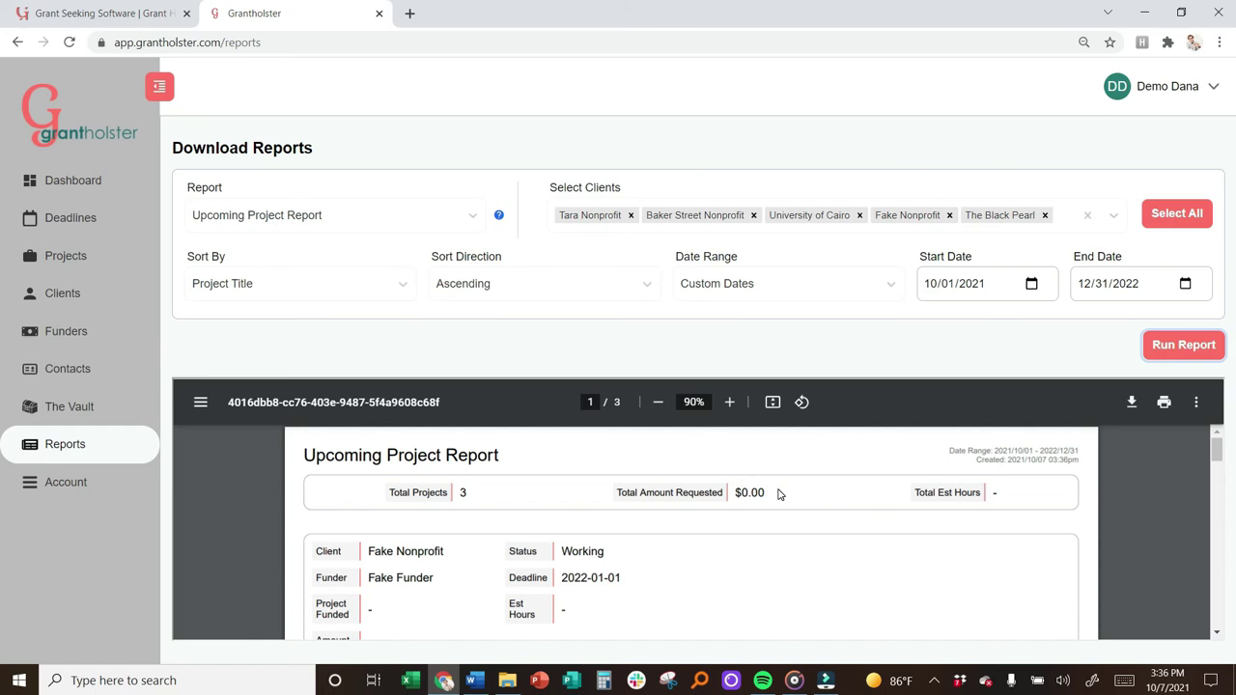
scroll(841, 581, "down", 2)
scroll(840, 578, "down", 5)
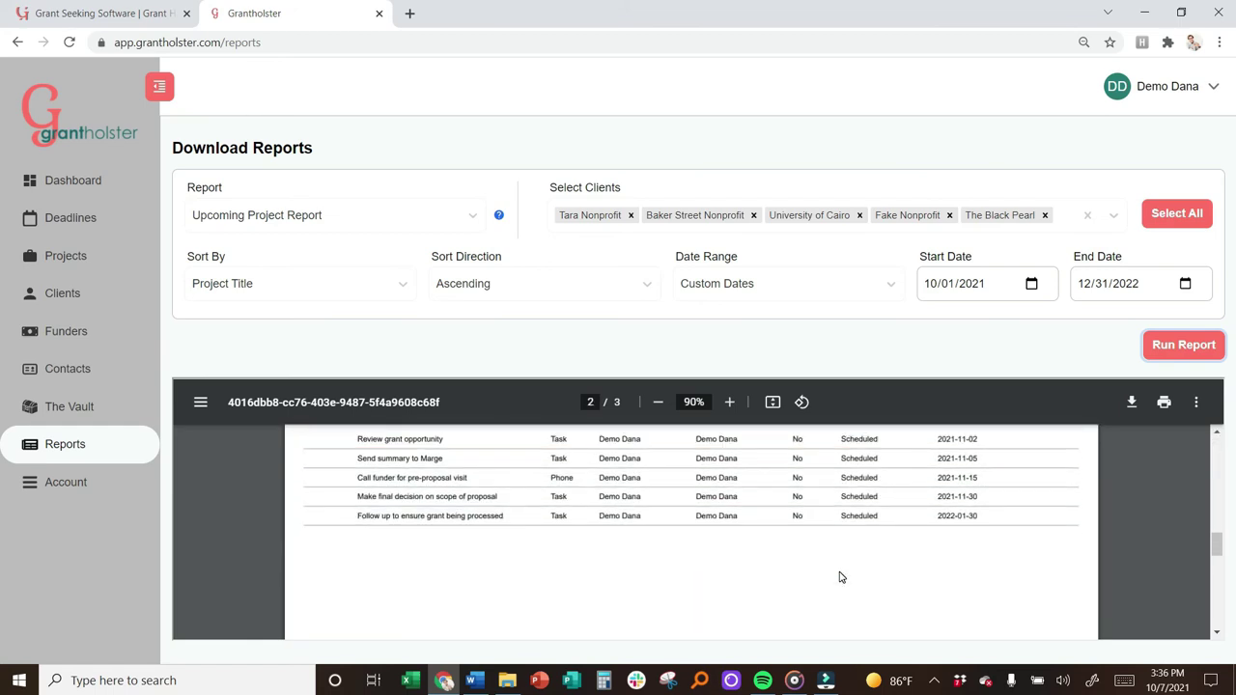
scroll(840, 577, "up", 3)
scroll(840, 577, "up", 2)
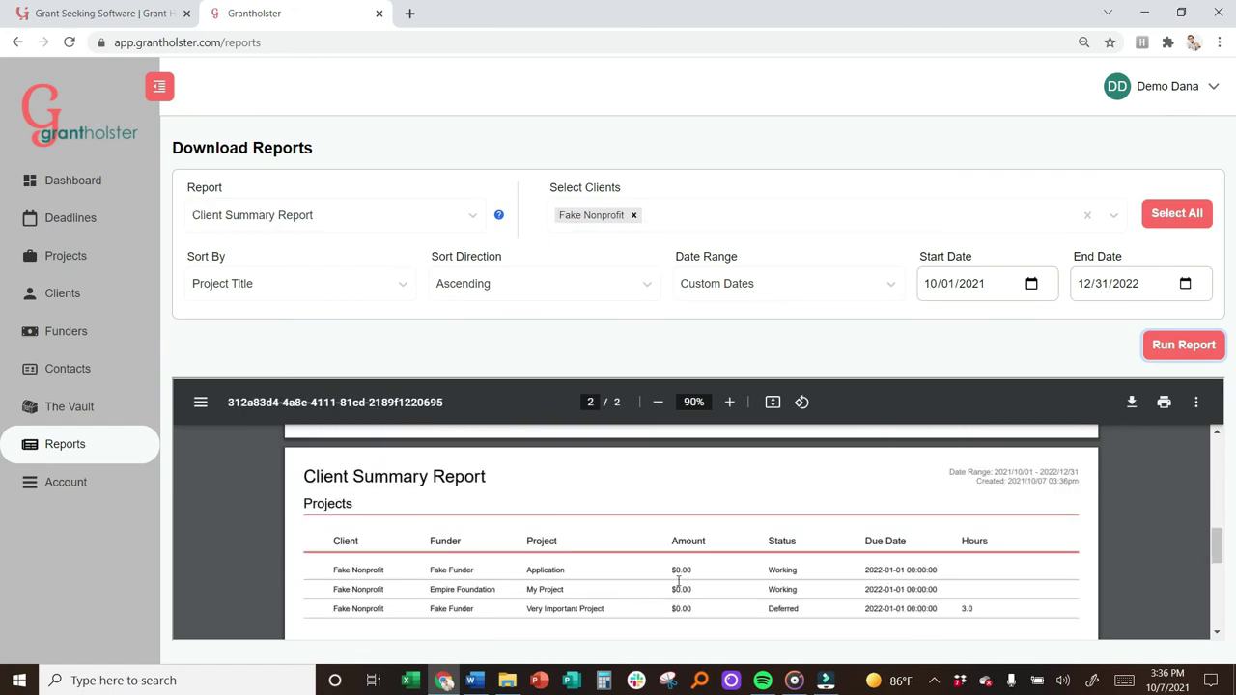
Step: Look at the projects table of the Client Summary Report for Fake Nonprofit and check the list of report types
scroll(679, 580, "down", 2)
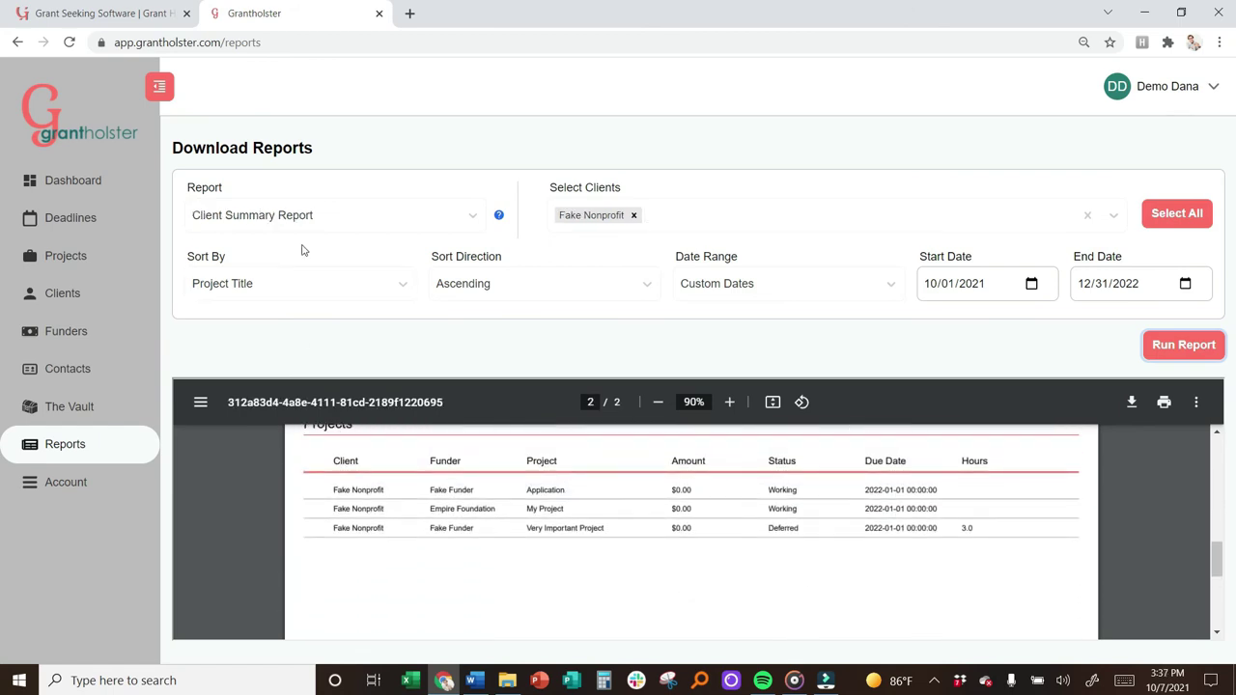
left_click(356, 216)
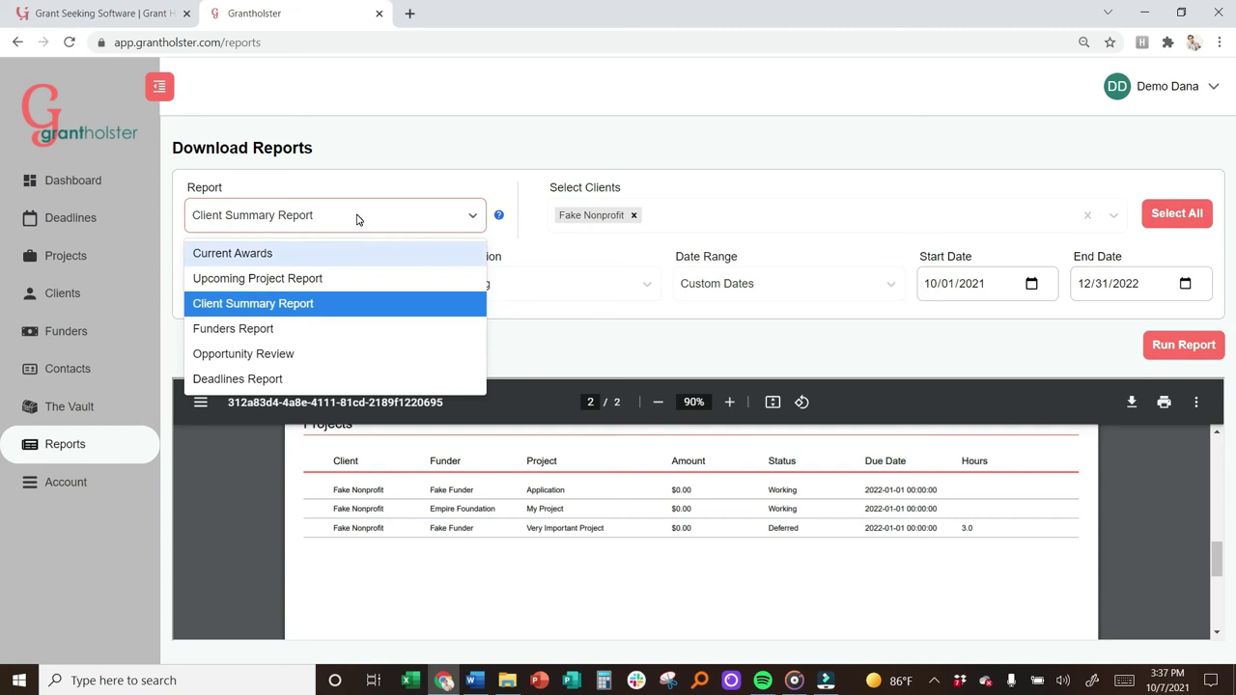
left_click(356, 216)
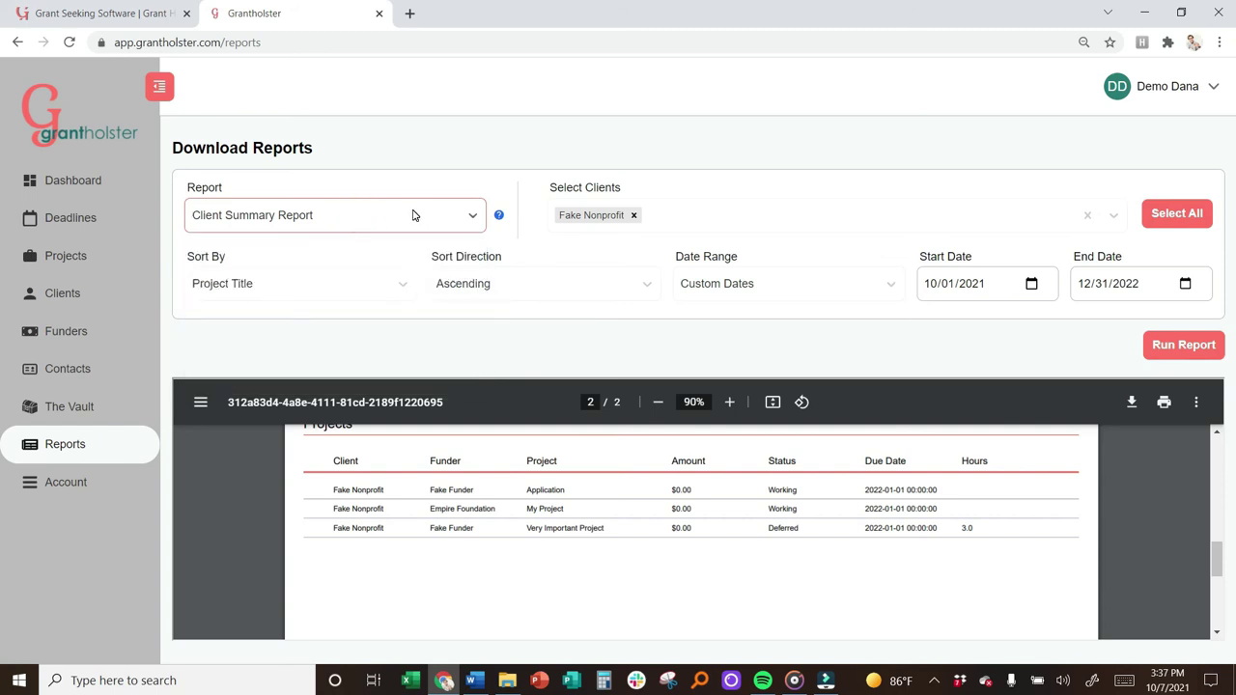
left_click(326, 216)
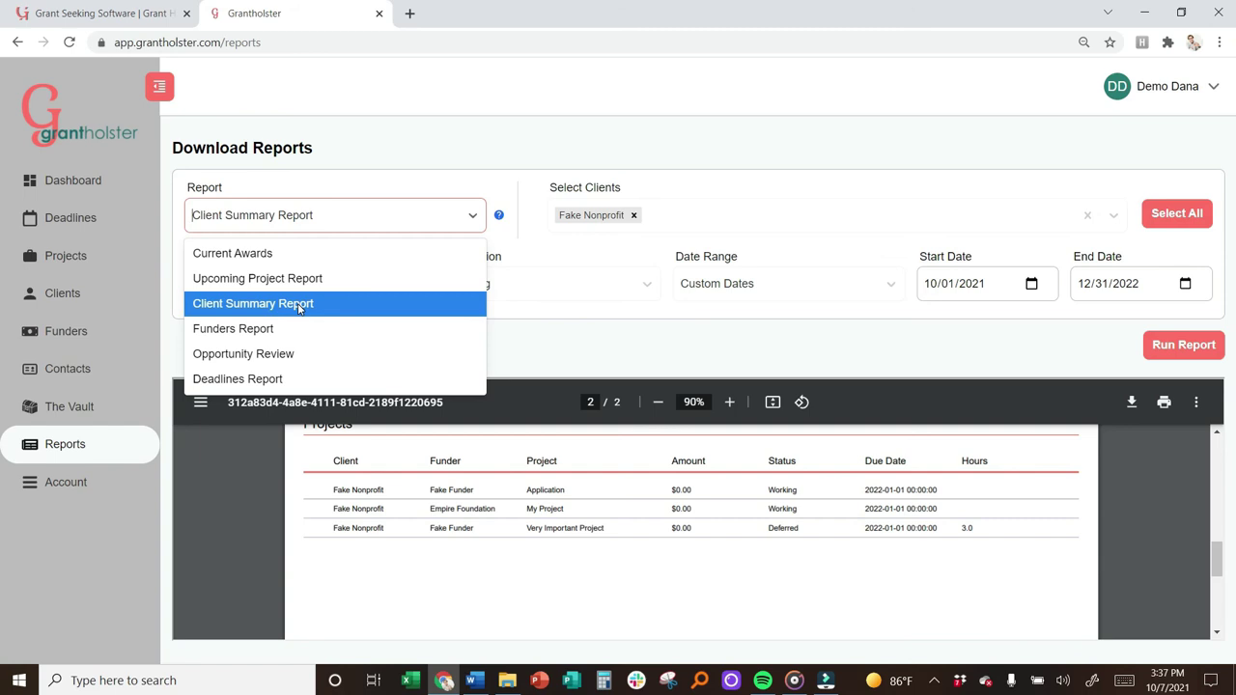
left_click(557, 574)
Step: Review the Client Summary Report from its aggregates through the status counts to the projects table
scroll(593, 551, "up", 1)
scroll(593, 550, "up", 5)
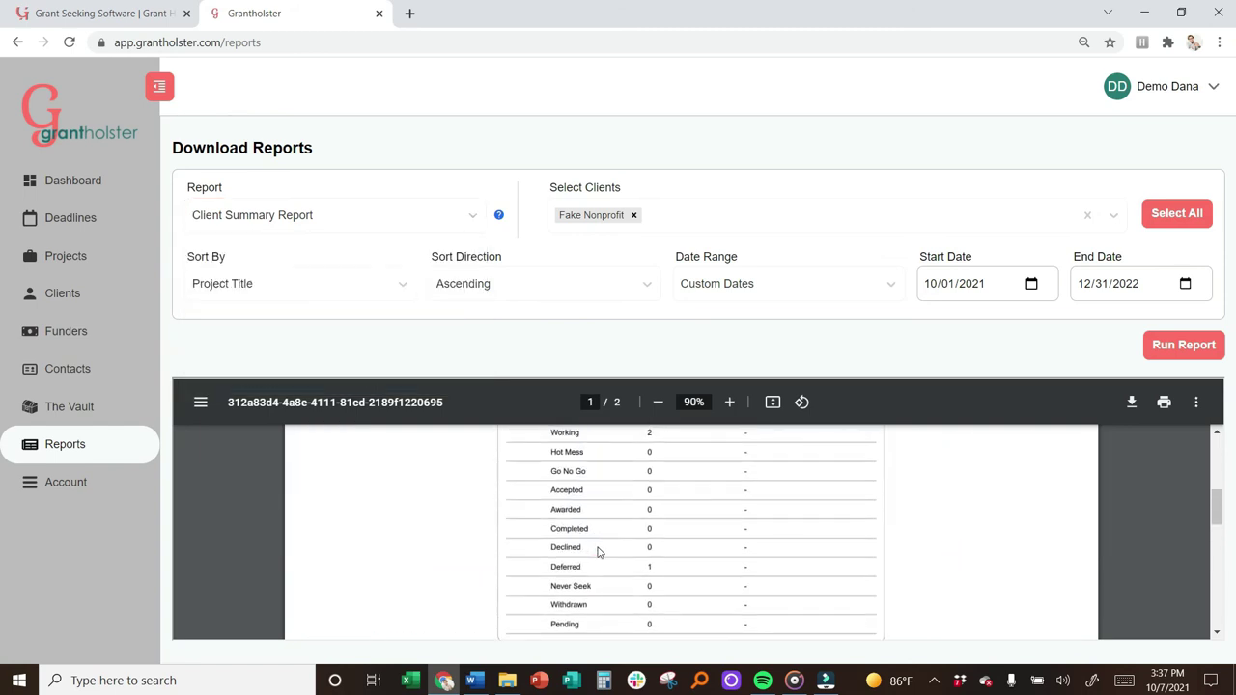
scroll(705, 567, "up", 4)
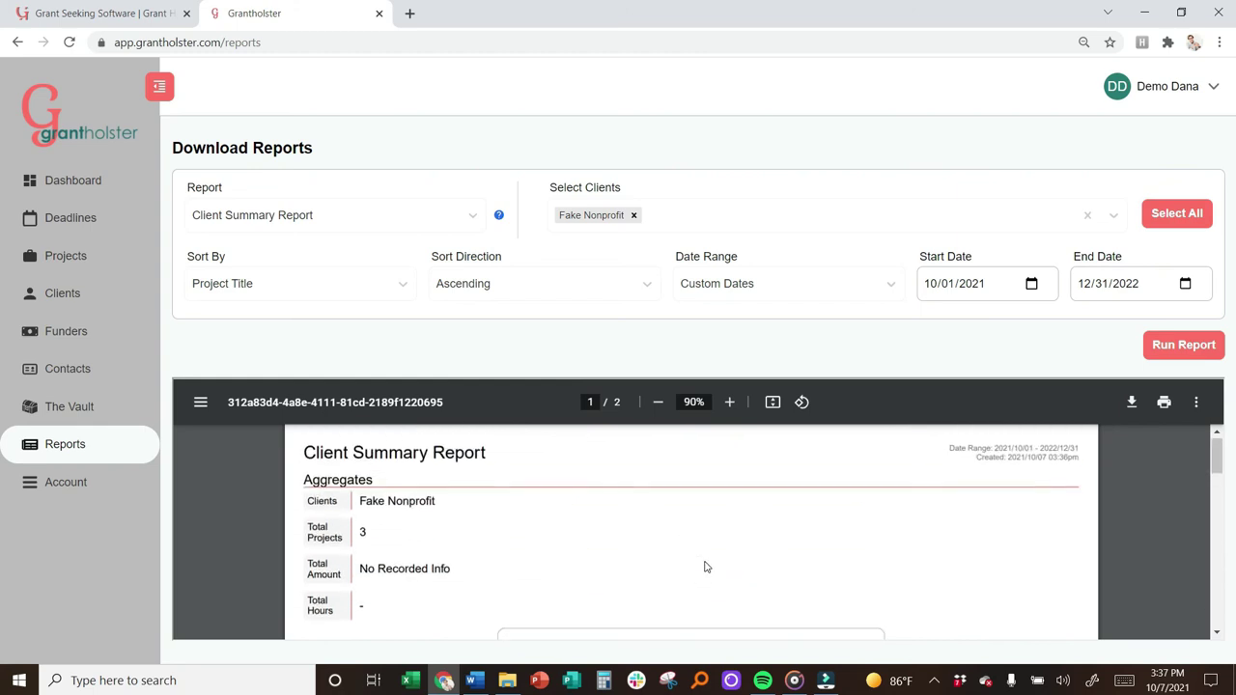
scroll(579, 555, "down", 3)
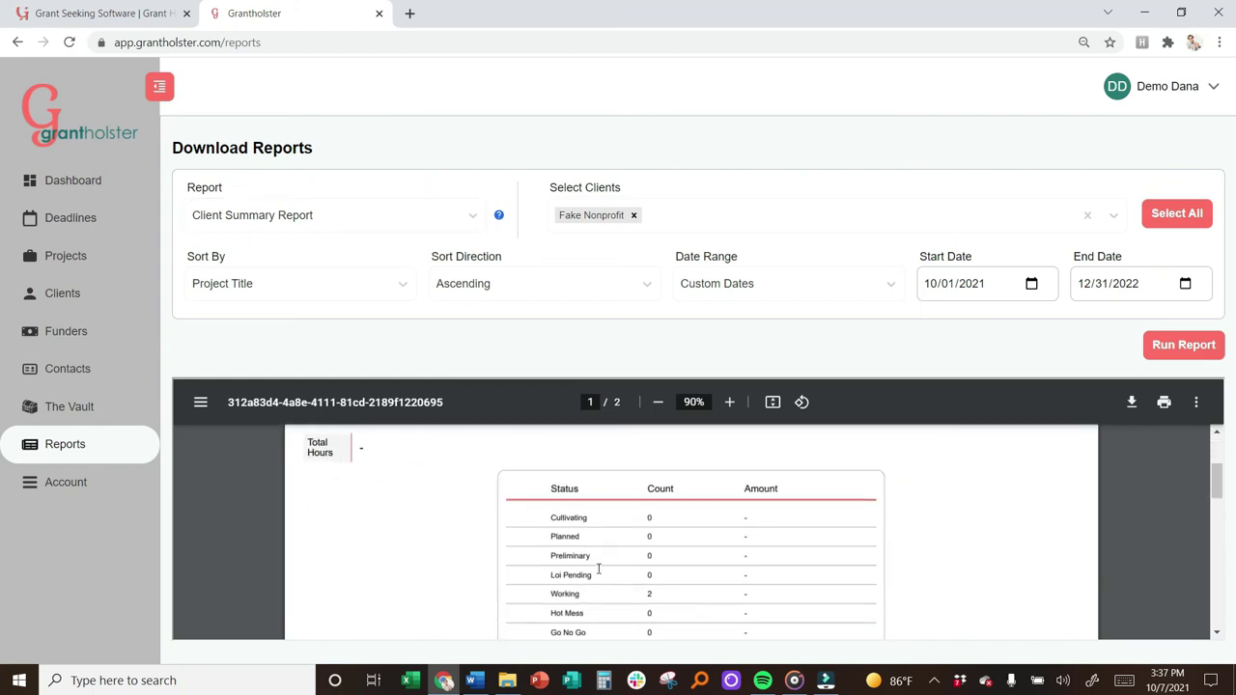
scroll(625, 569, "down", 5)
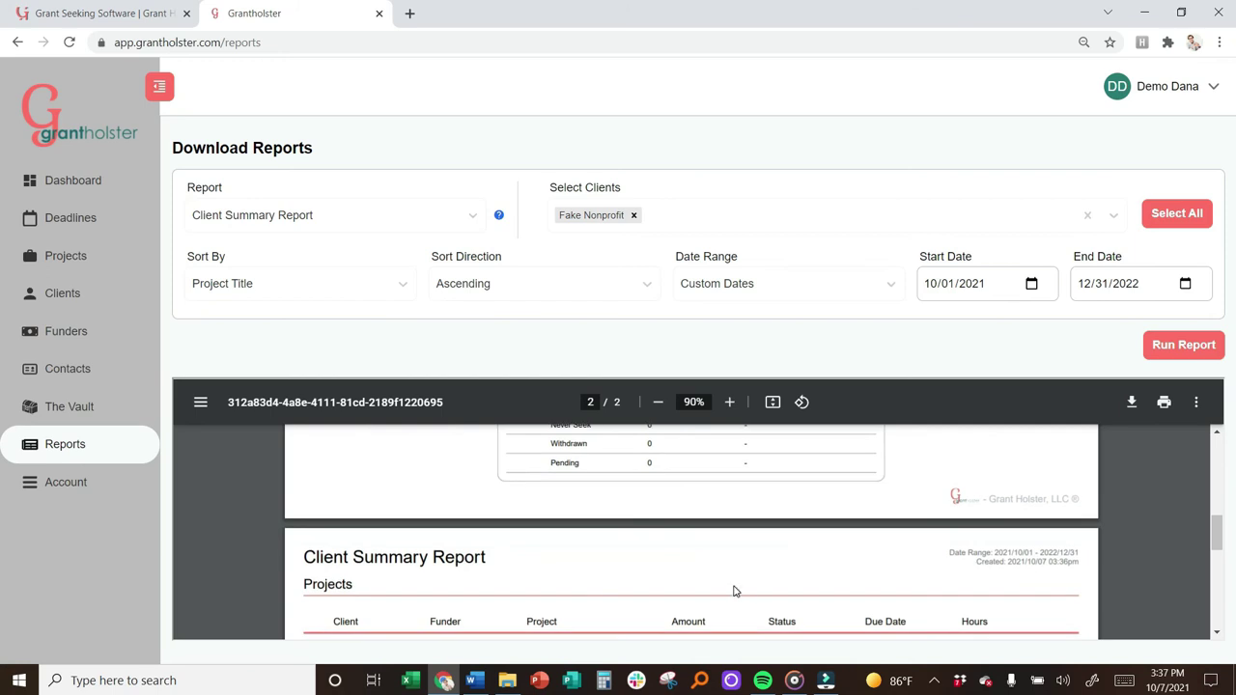
scroll(714, 579, "down", 2)
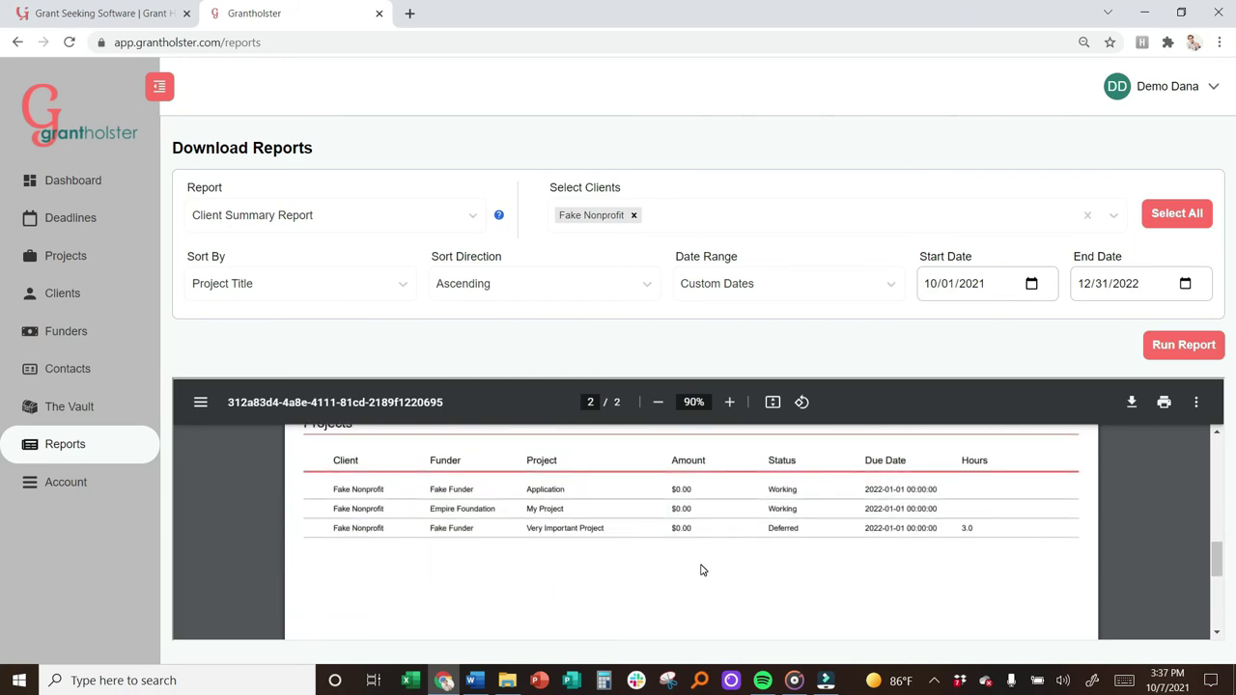
scroll(702, 569, "down", 2)
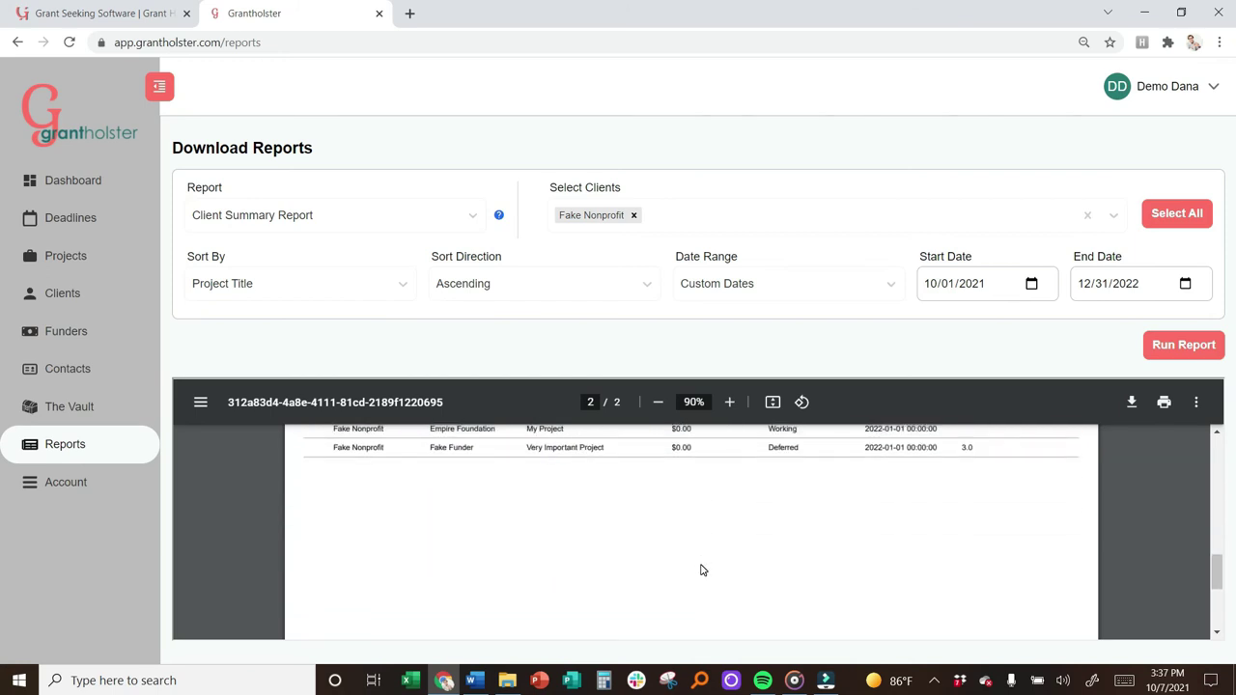
Step: Compare the statuses in the report's projects table with the Working count in the status table
scroll(702, 570, "up", 4)
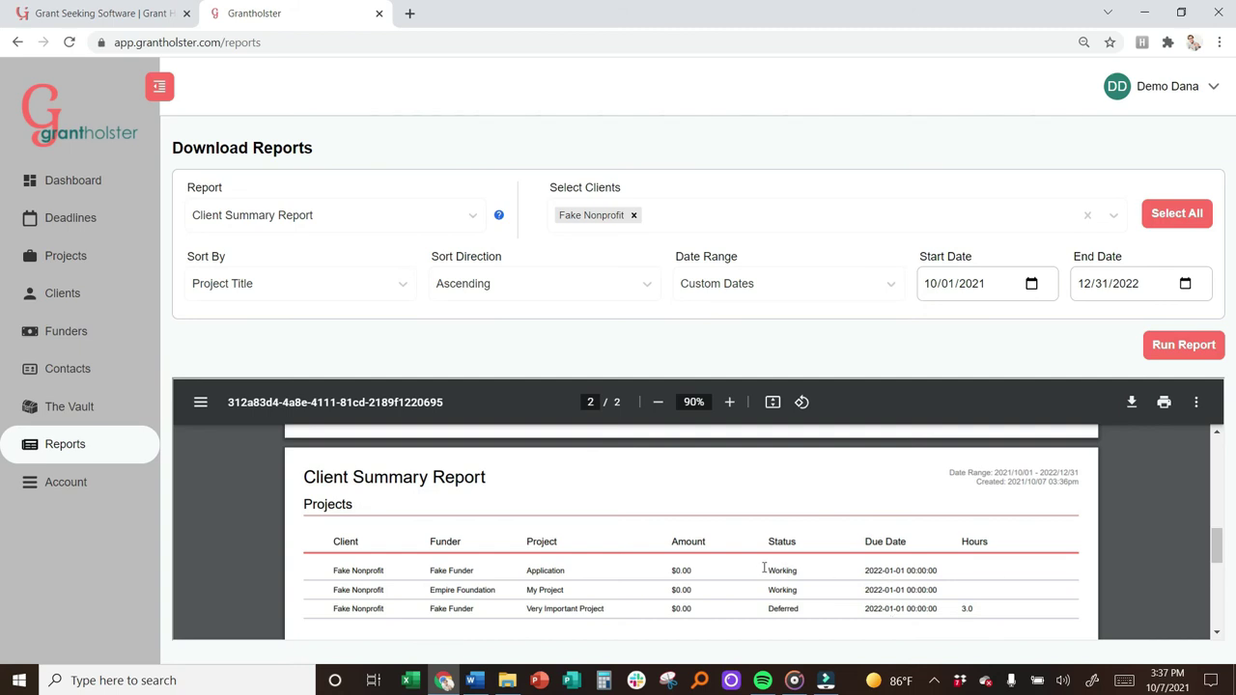
left_click_drag(765, 568, 802, 610)
left_click(850, 618)
scroll(821, 613, "up", 5)
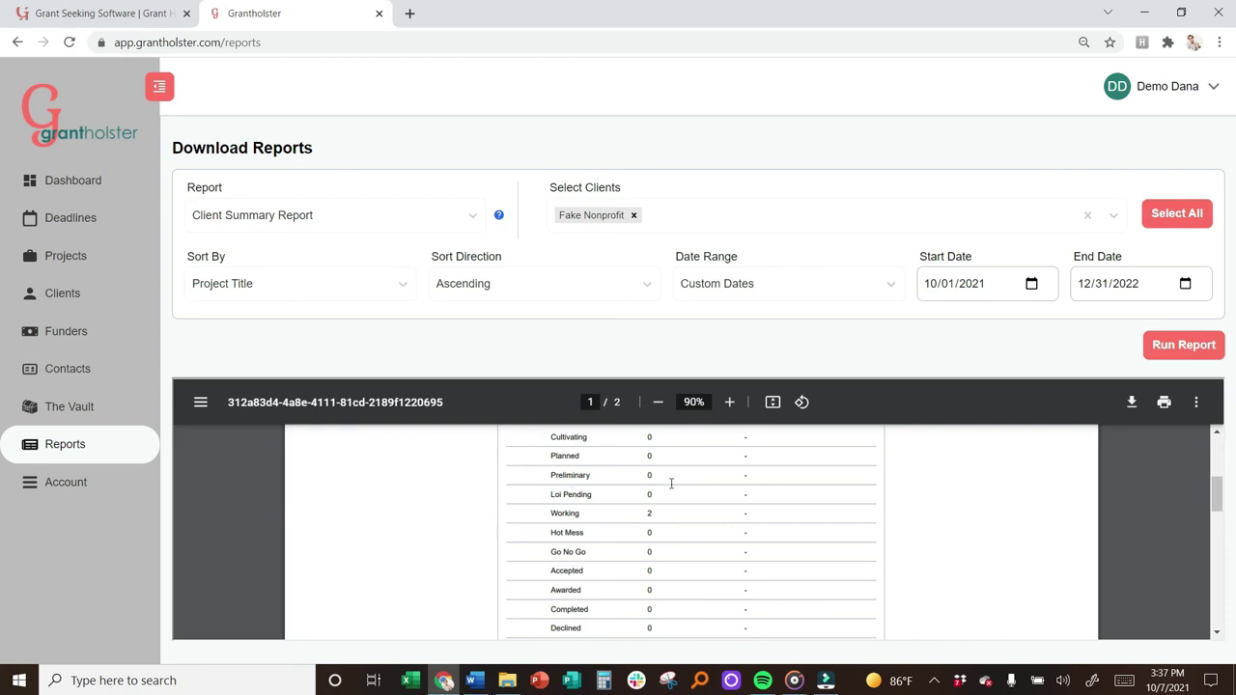
left_click(663, 511)
scroll(673, 521, "up", 1)
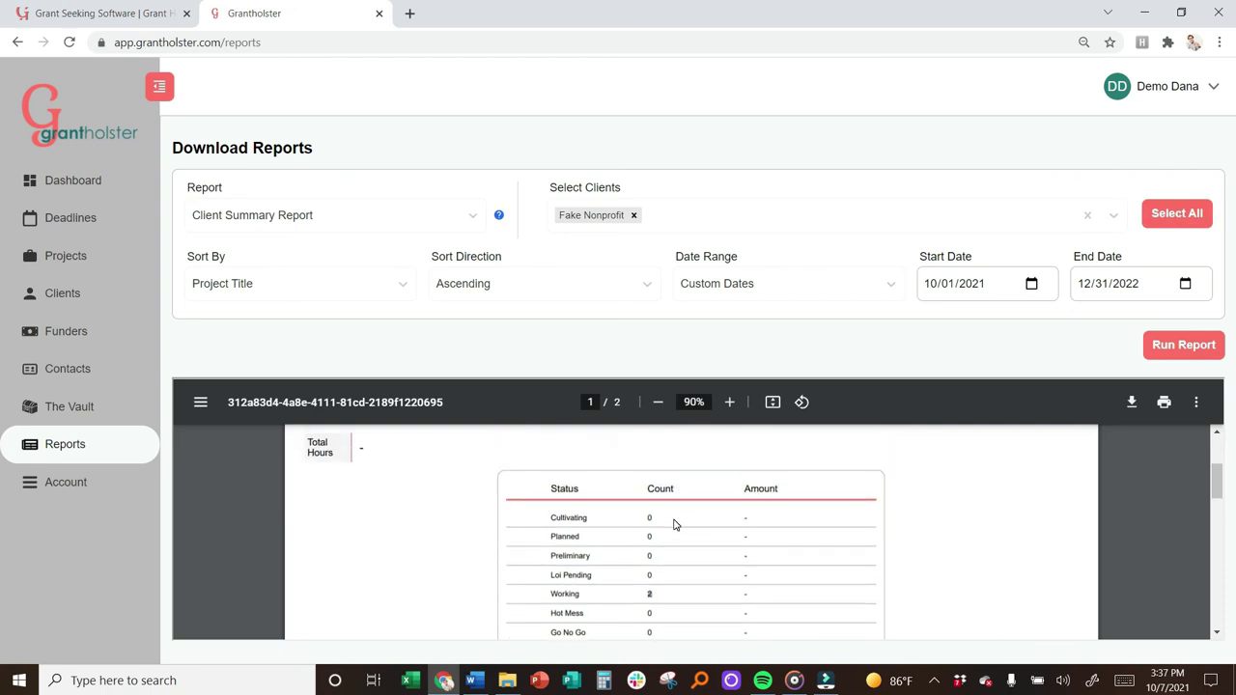
Step: Check the client name and total projects in the report's aggregates, and read down the status counts
scroll(672, 524, "up", 2)
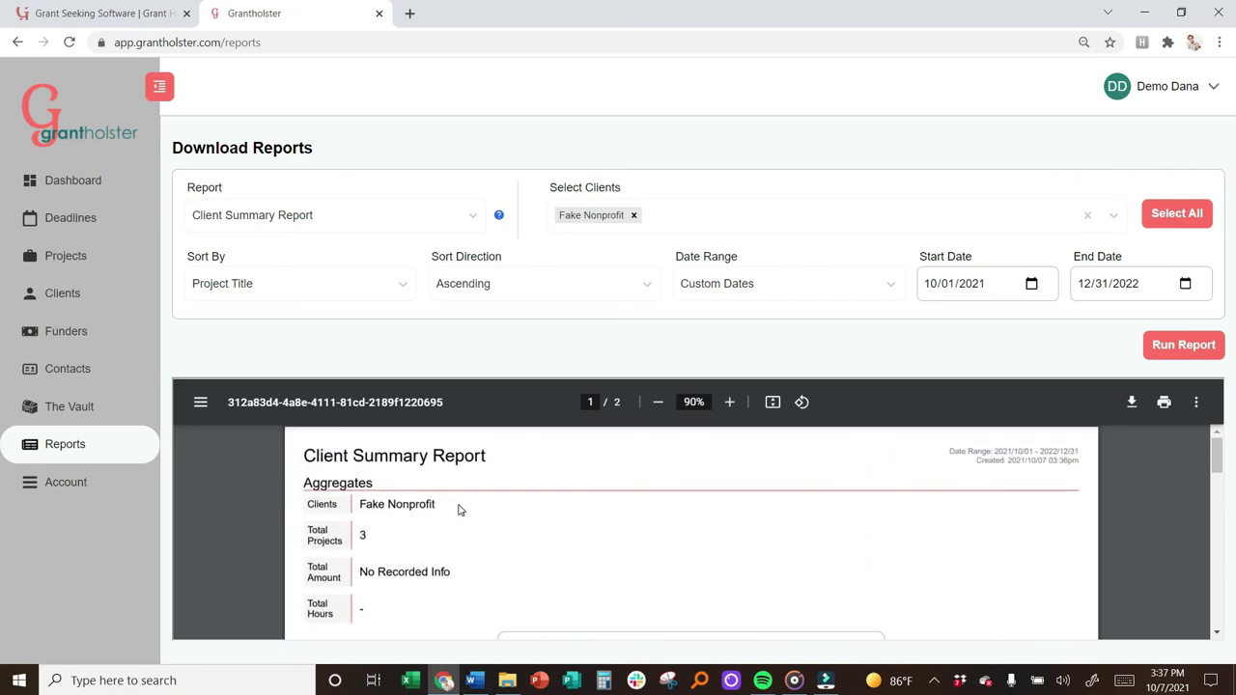
left_click(458, 505)
left_click(373, 535)
scroll(510, 581, "down", 3)
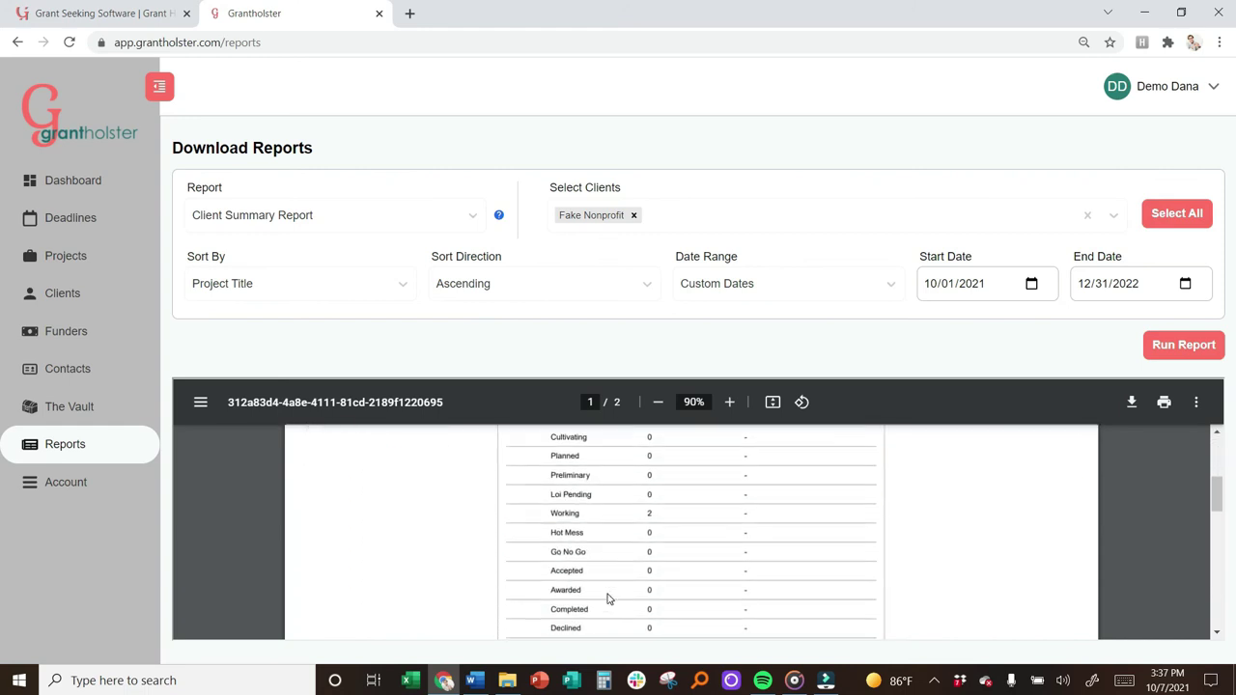
scroll(676, 511, "down", 2)
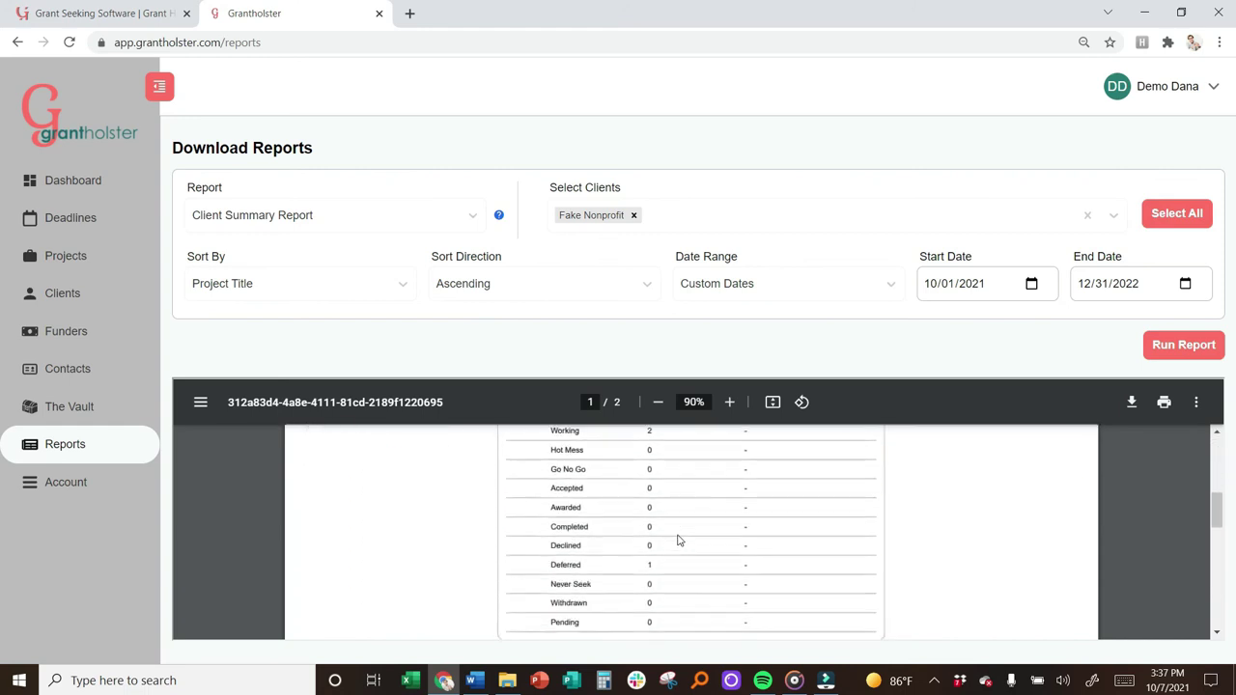
Step: Set up a Funders Report for the Whacko Corporate Foundation
left_click(428, 219)
left_click(233, 329)
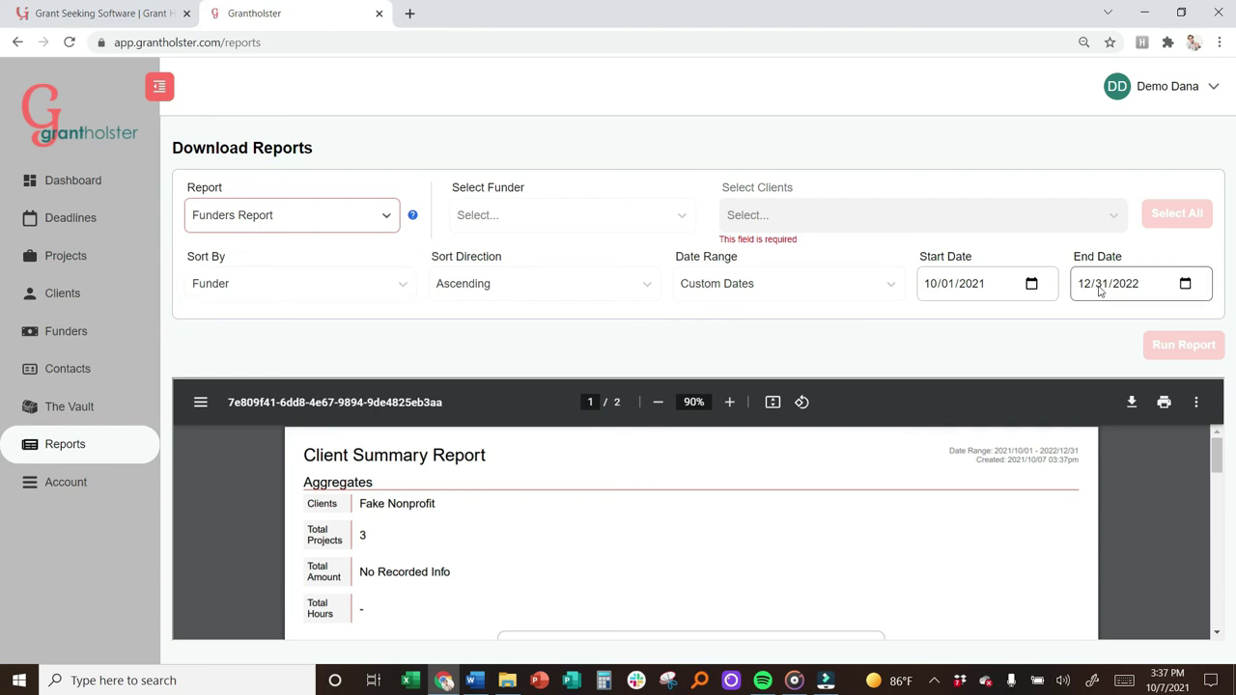
left_click(539, 215)
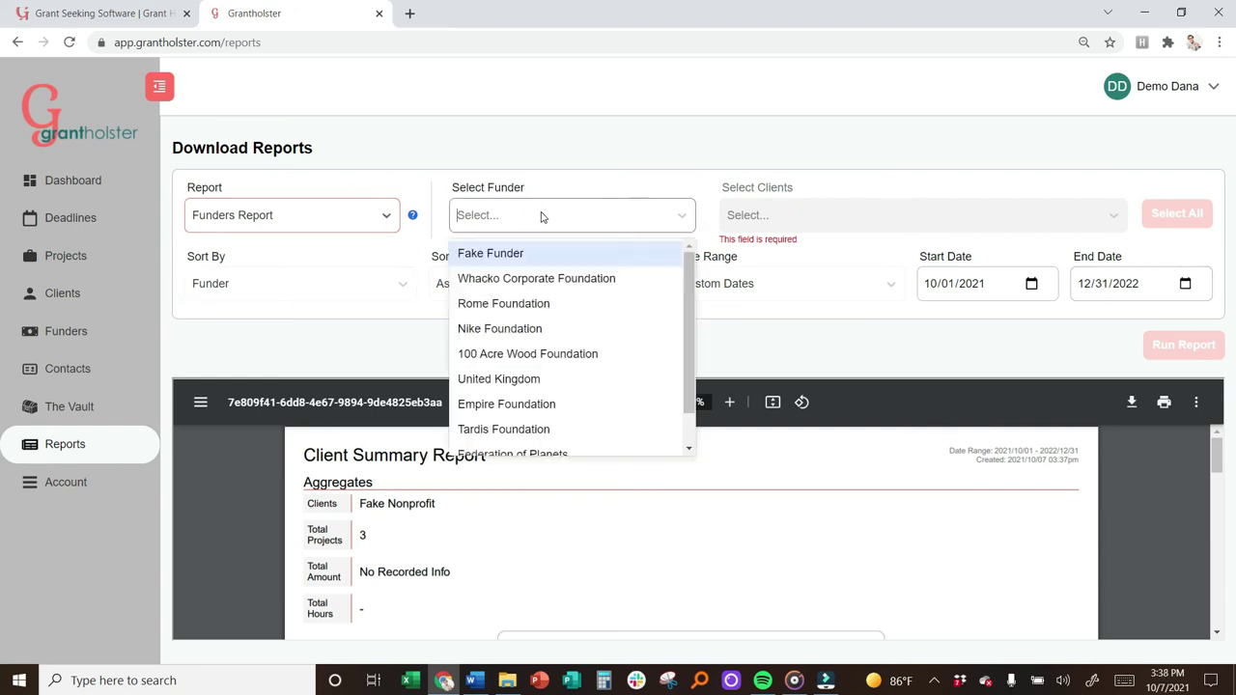
left_click(536, 278)
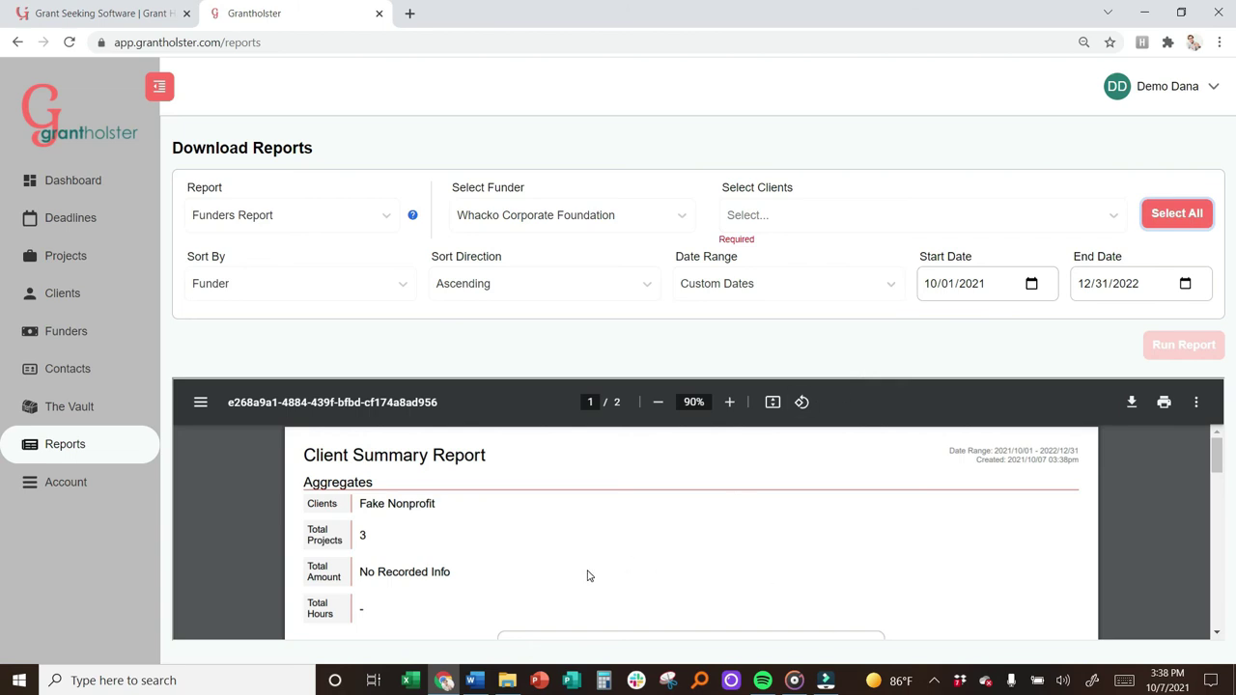
scroll(588, 575, "down", 5)
scroll(588, 570, "up", 5)
Step: Change the report type to Opportunity Review, check the client options, and select the Federal Grant project
left_click(321, 219)
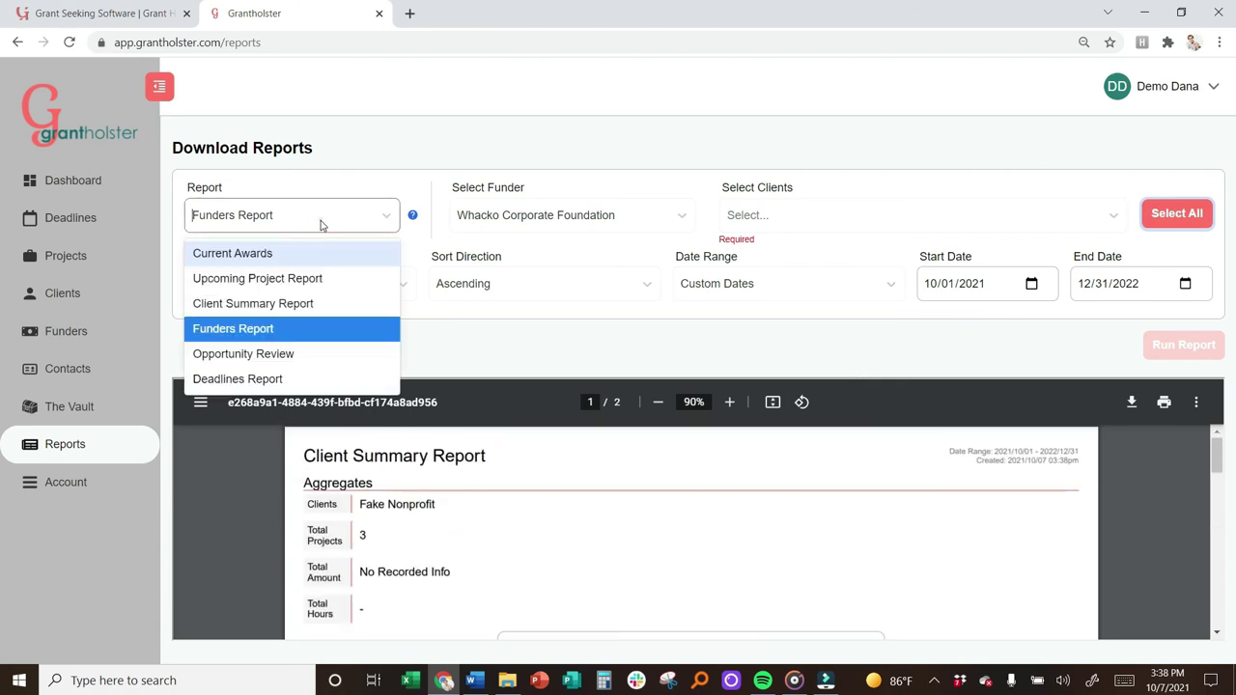
left_click(283, 354)
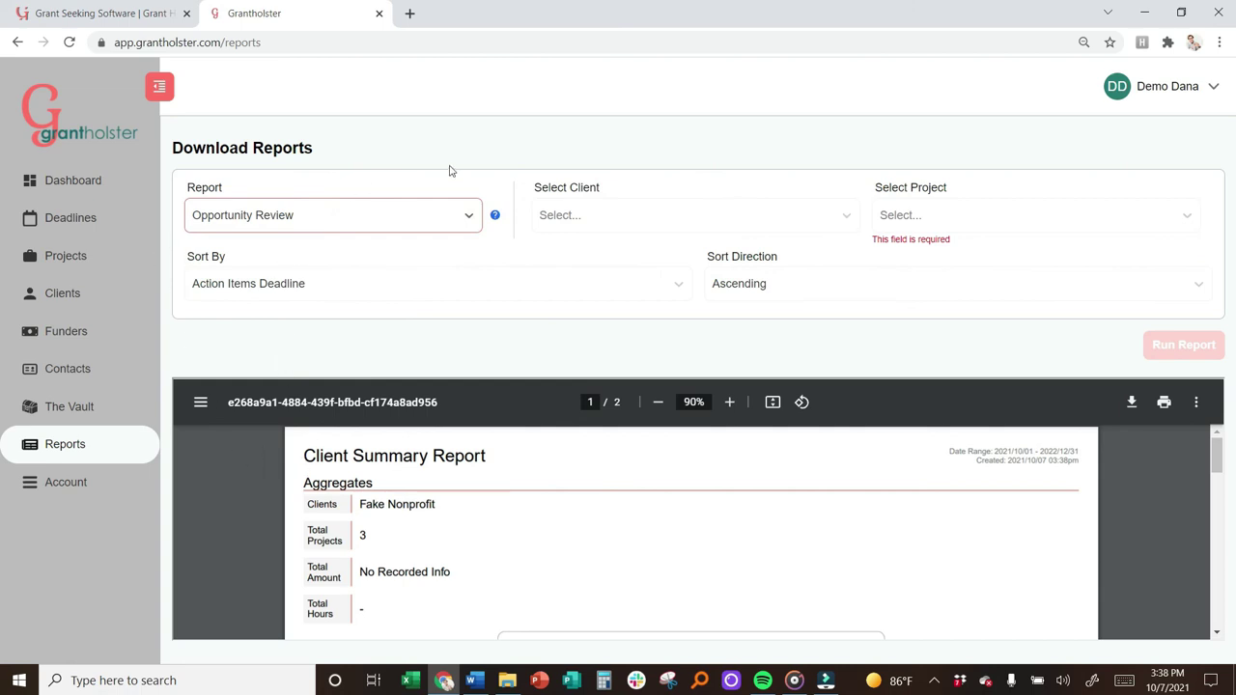
left_click(609, 230)
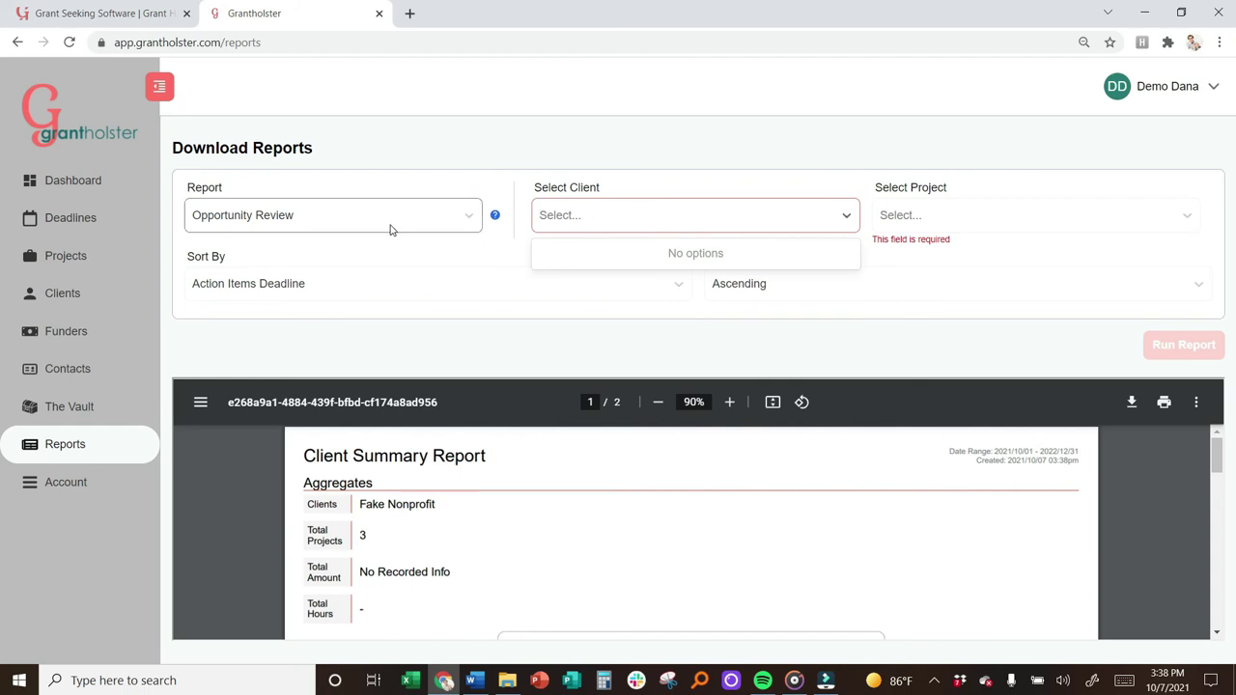
scroll(532, 525, "down", 3)
scroll(538, 516, "up", 3)
left_click(849, 217)
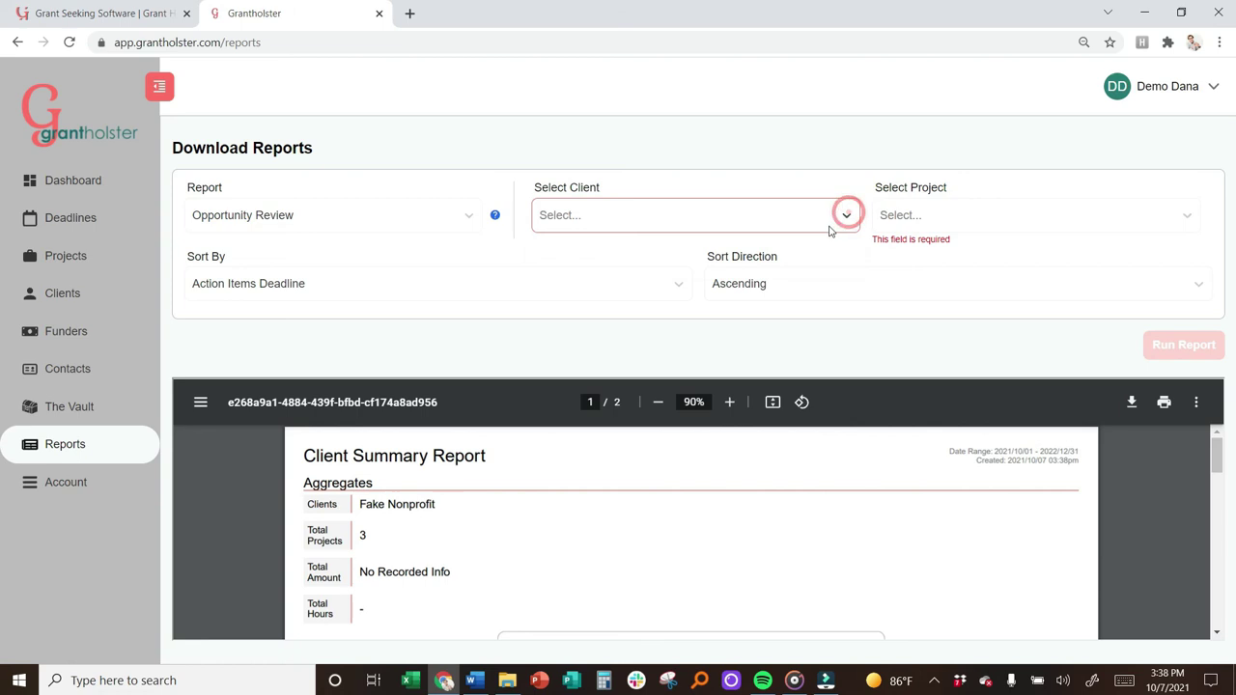
left_click(956, 219)
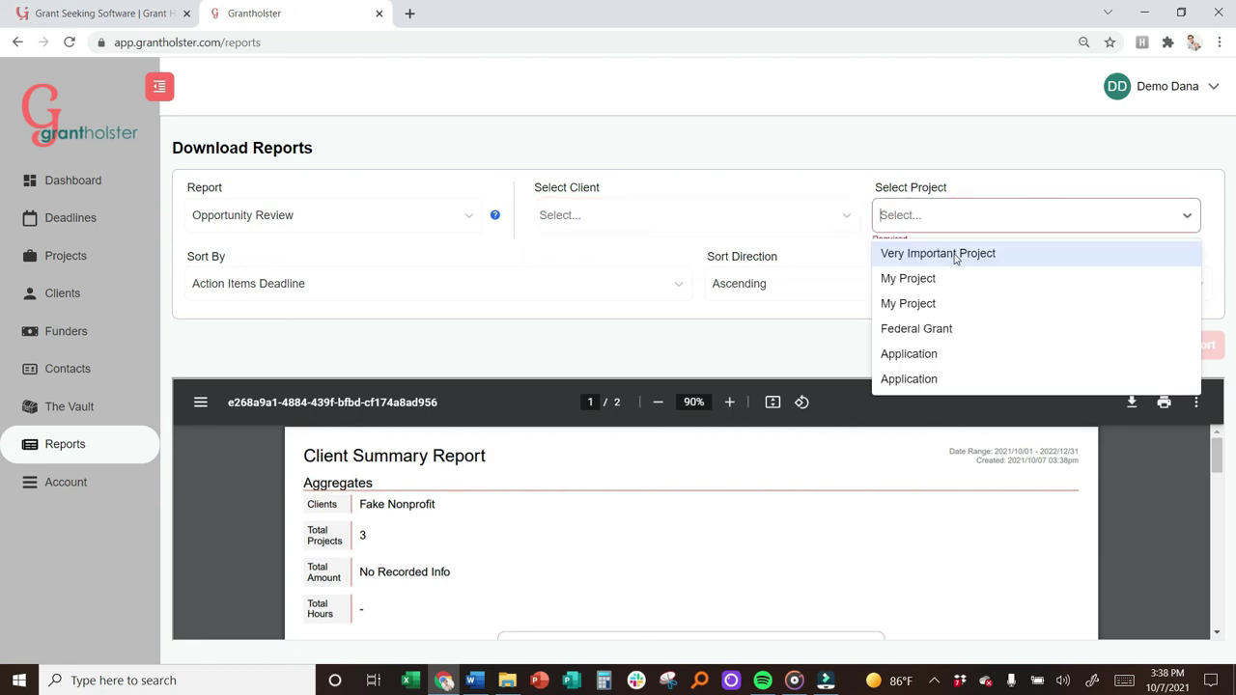
left_click(910, 330)
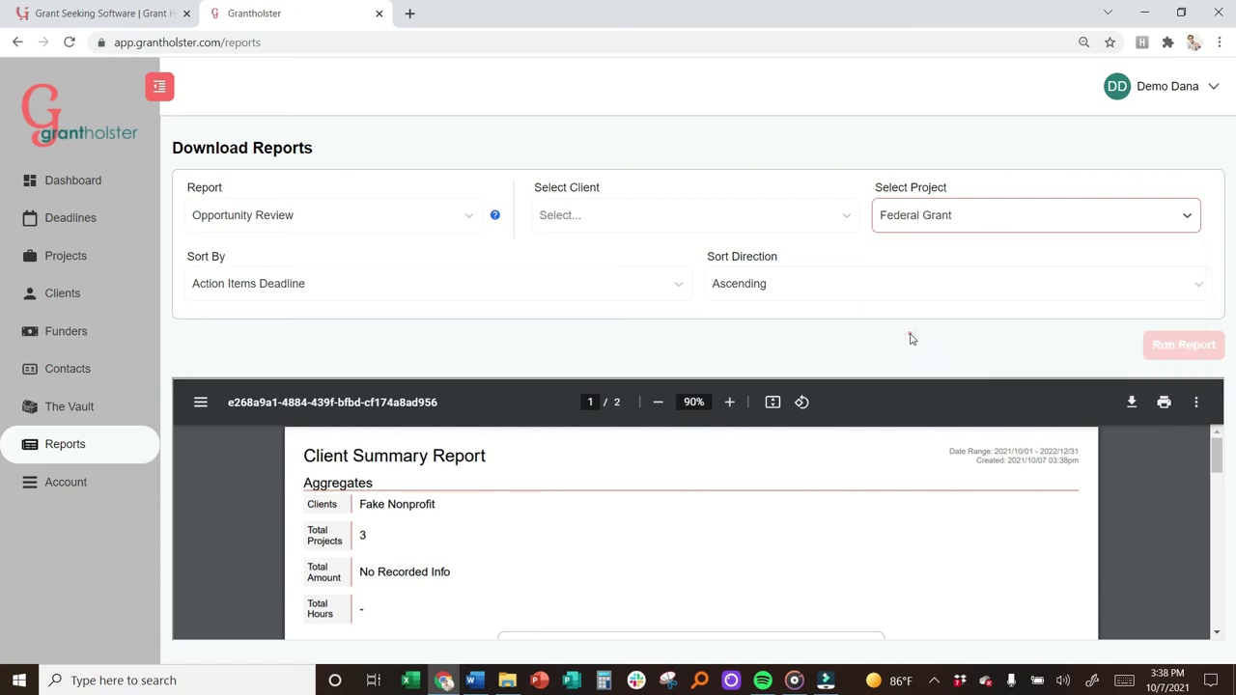
Step: Set up a Deadlines Report with an end date of 12/31/2022 and try to include all clients
left_click(307, 222)
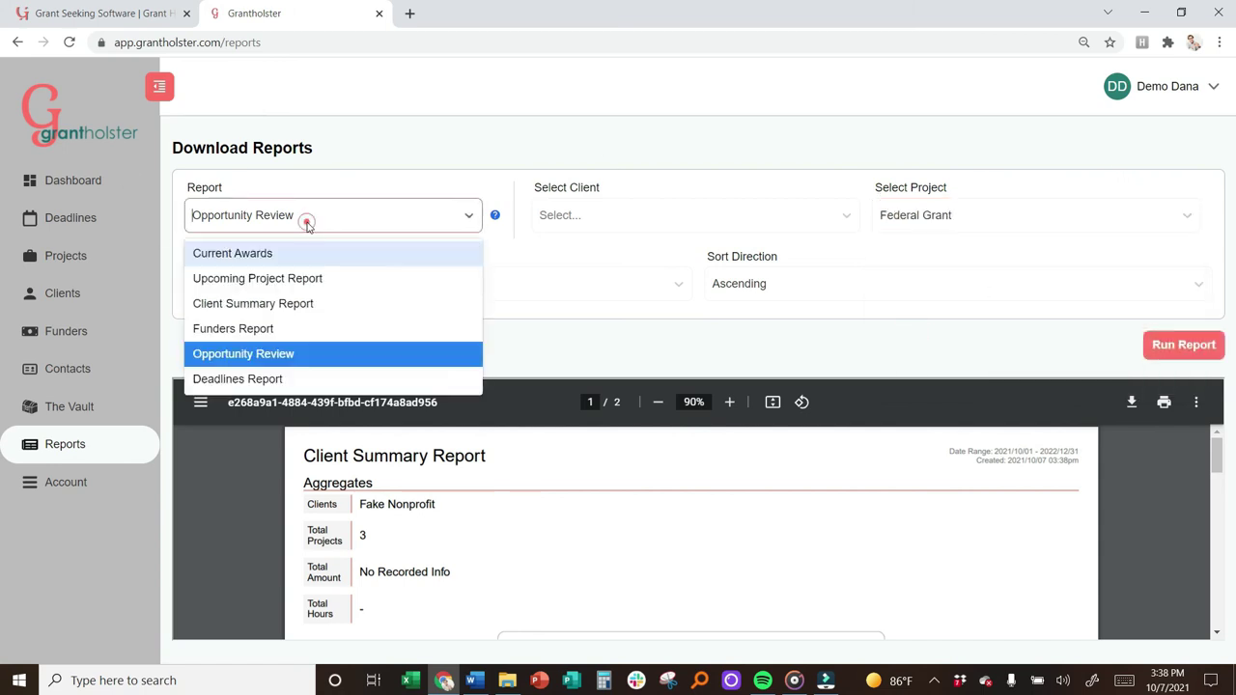
left_click(272, 382)
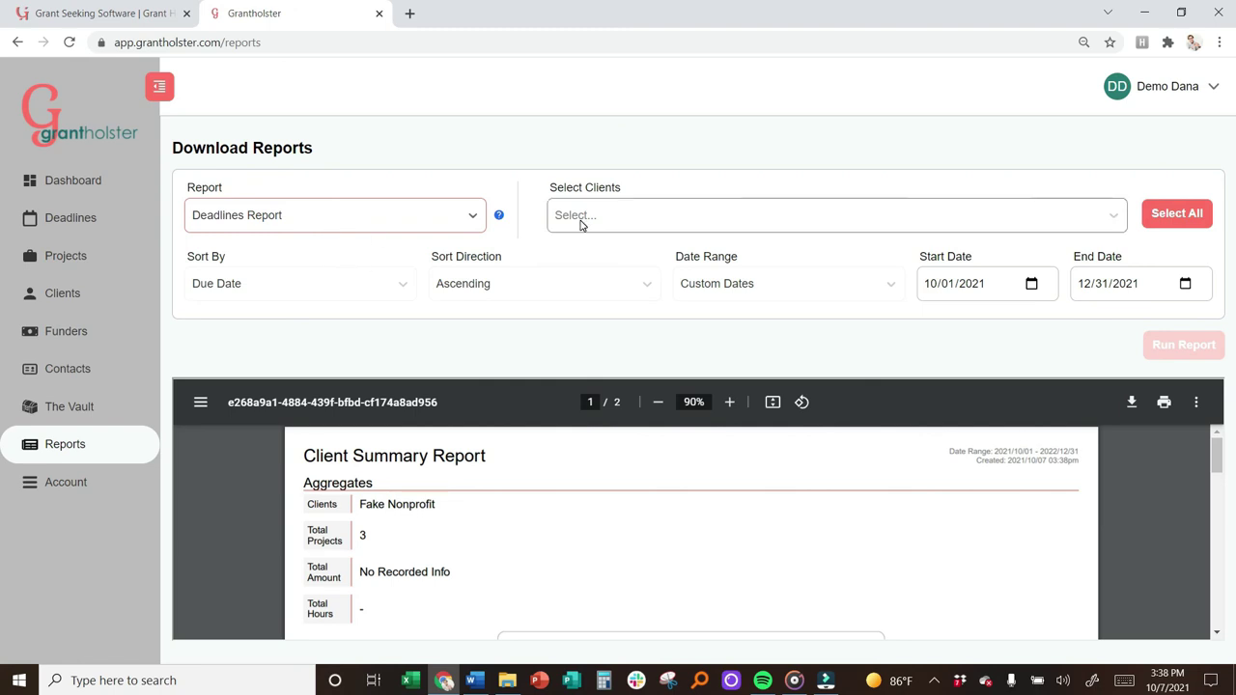
left_click(1189, 216)
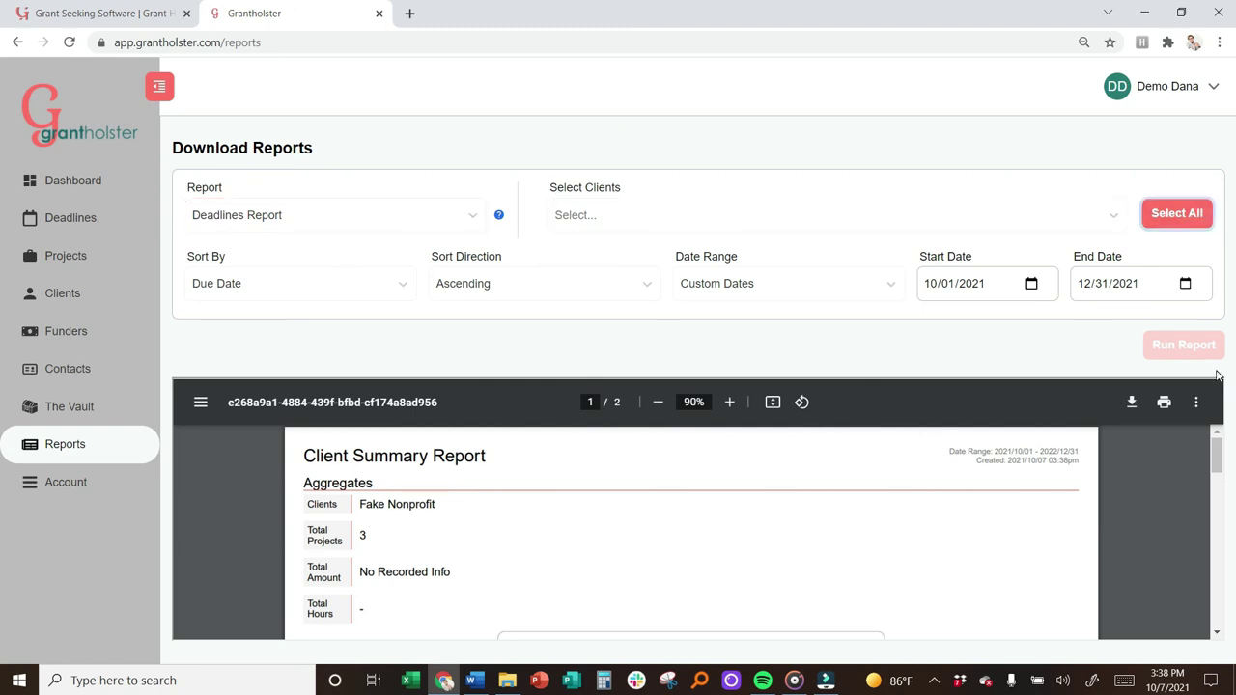
left_click(1126, 283)
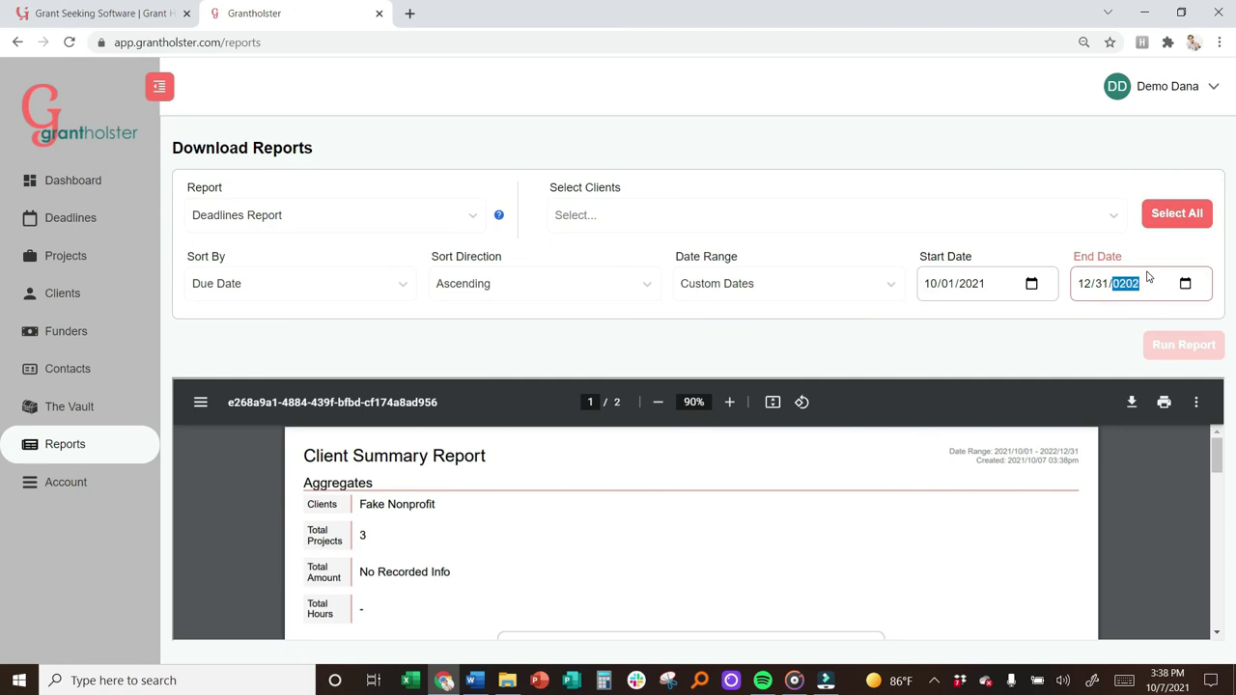
left_click(867, 350)
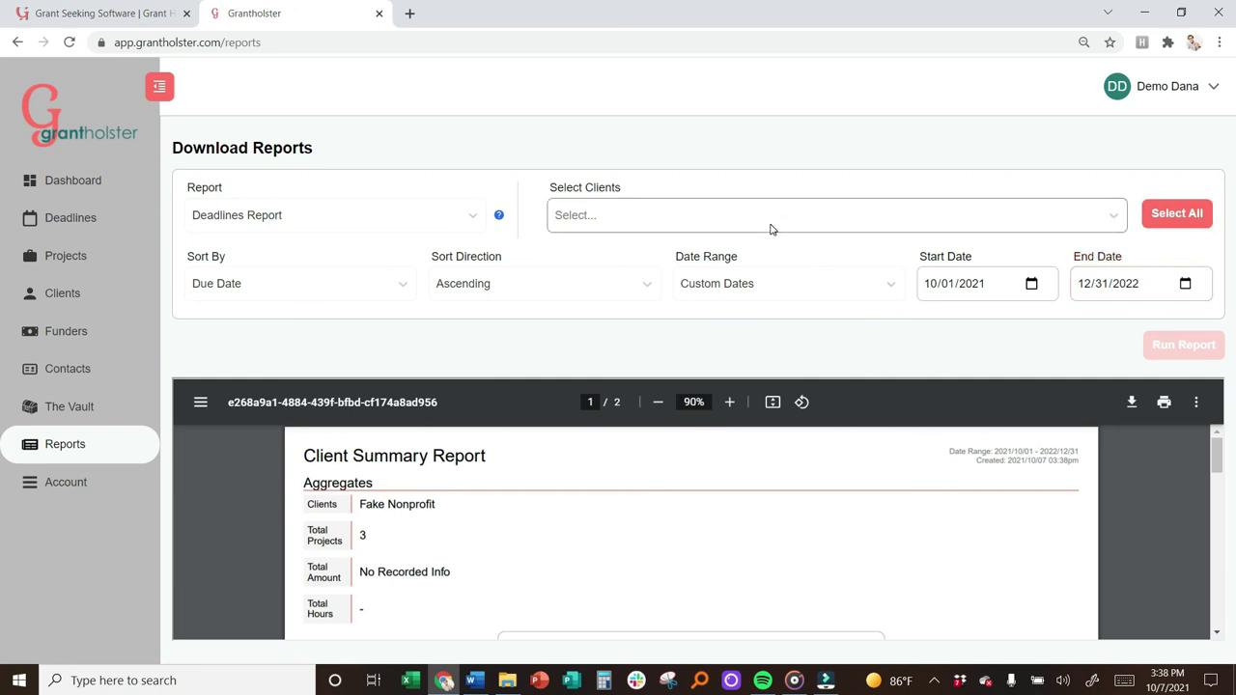
left_click(1180, 219)
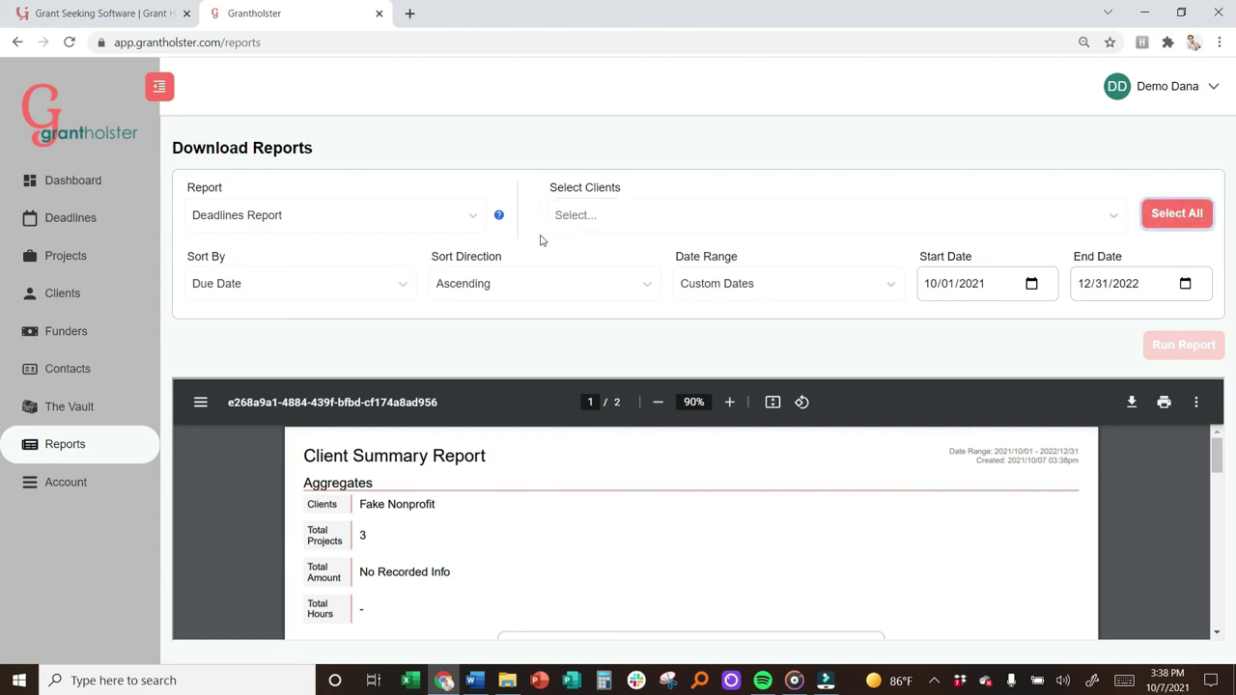
left_click(756, 213)
left_click(820, 208)
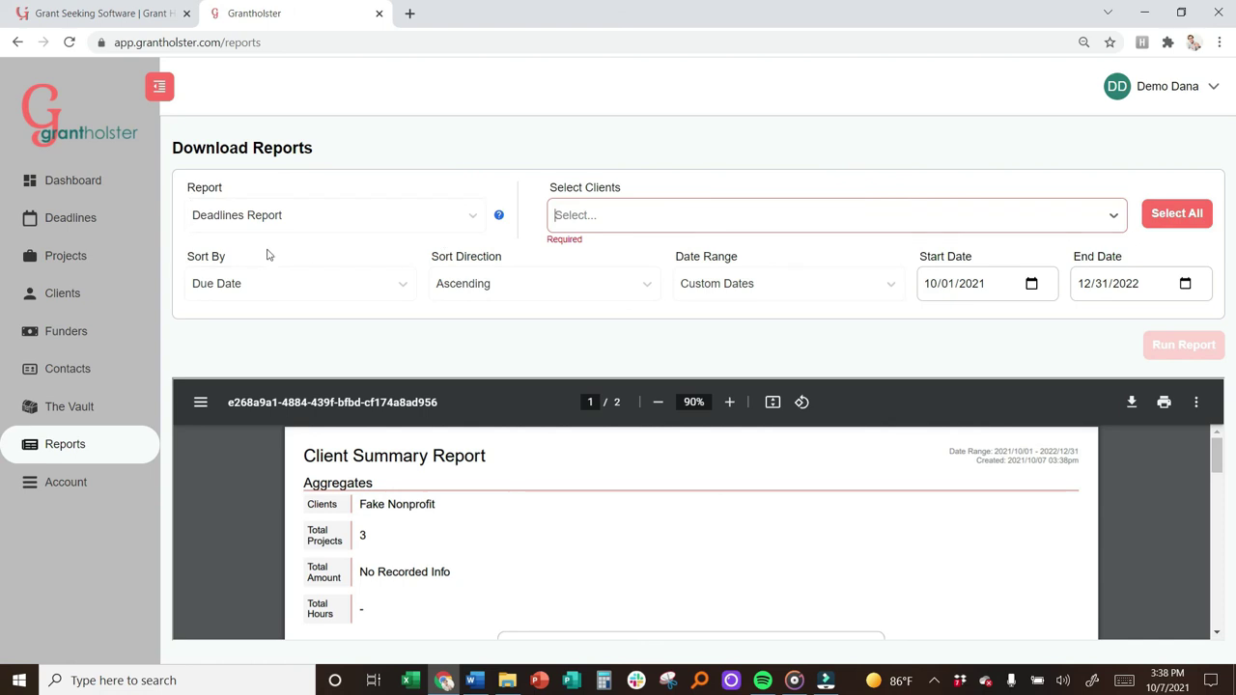
Step: Read the description of the Deadlines Report and check its sorting and date range options
left_click(499, 215)
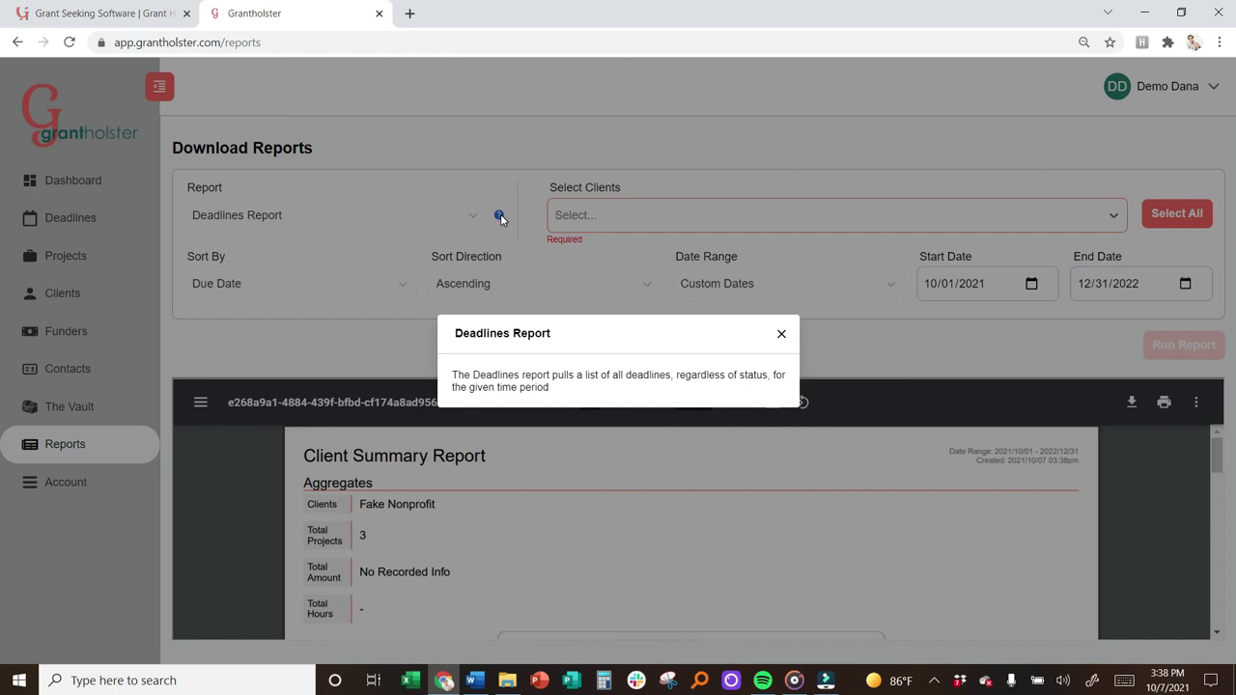
left_click(270, 281)
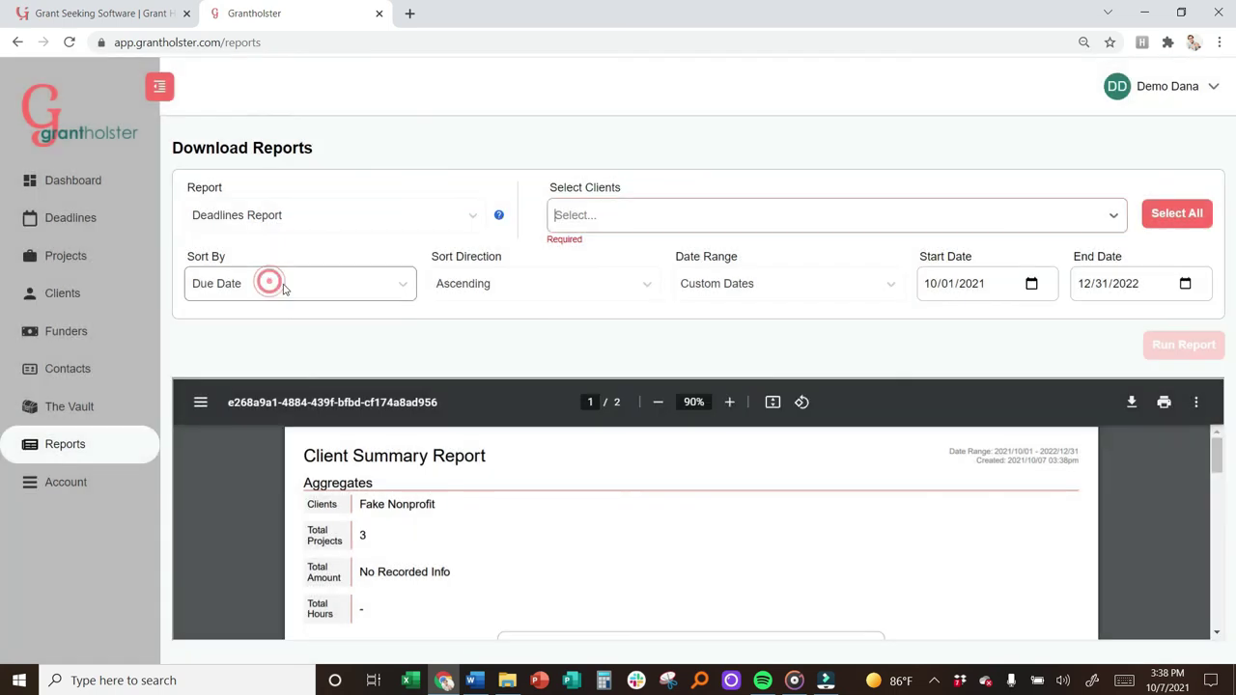
left_click(401, 287)
left_click(402, 287)
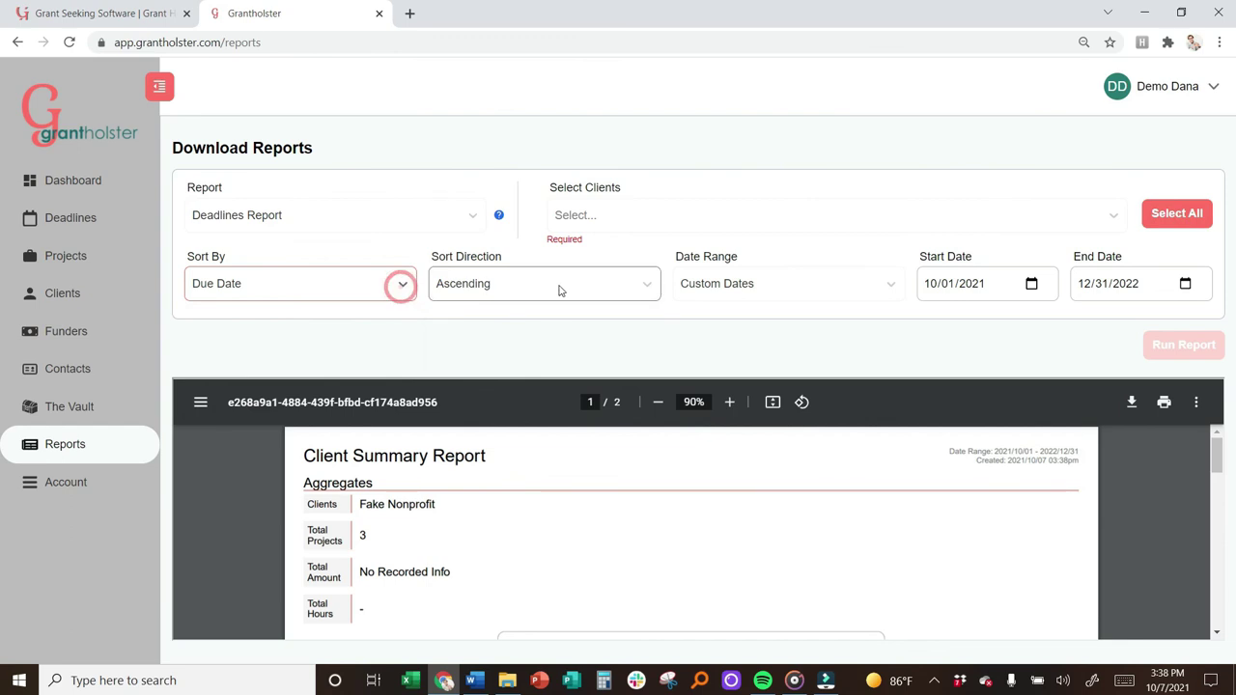
left_click(560, 286)
left_click(592, 294)
left_click(763, 286)
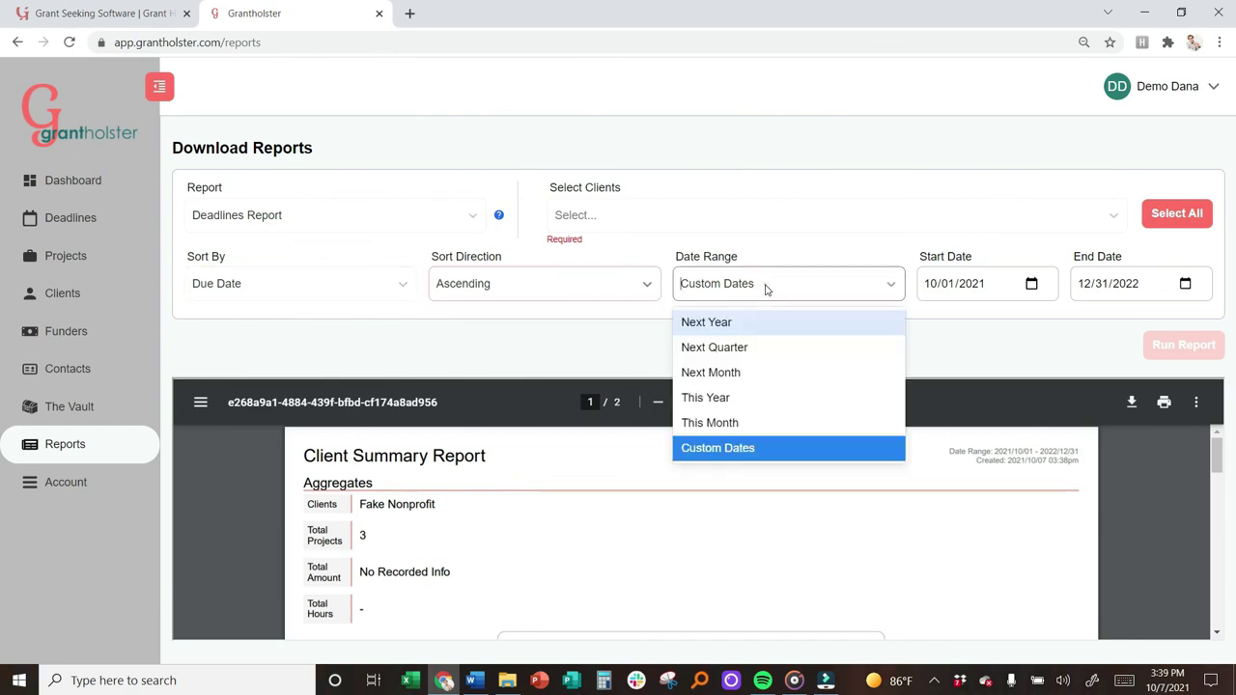
left_click(769, 288)
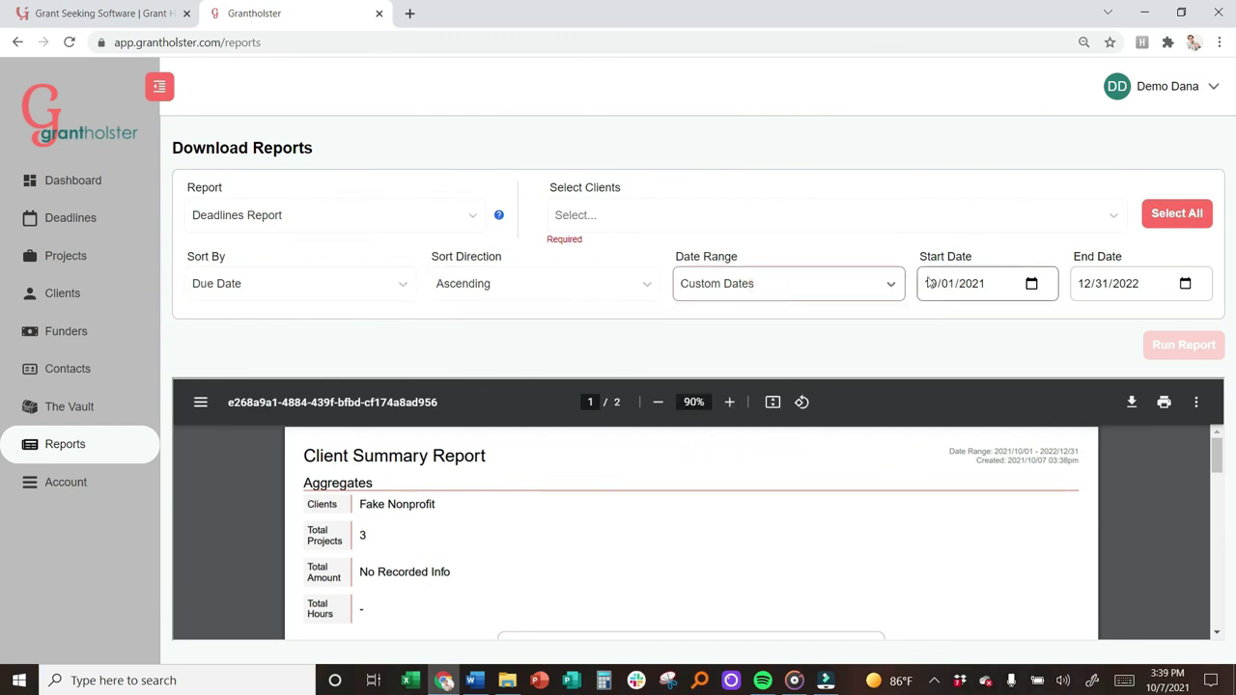
Step: Look at the Projects list, and review the deadlines in My Queue on the dashboard
left_click(55, 253)
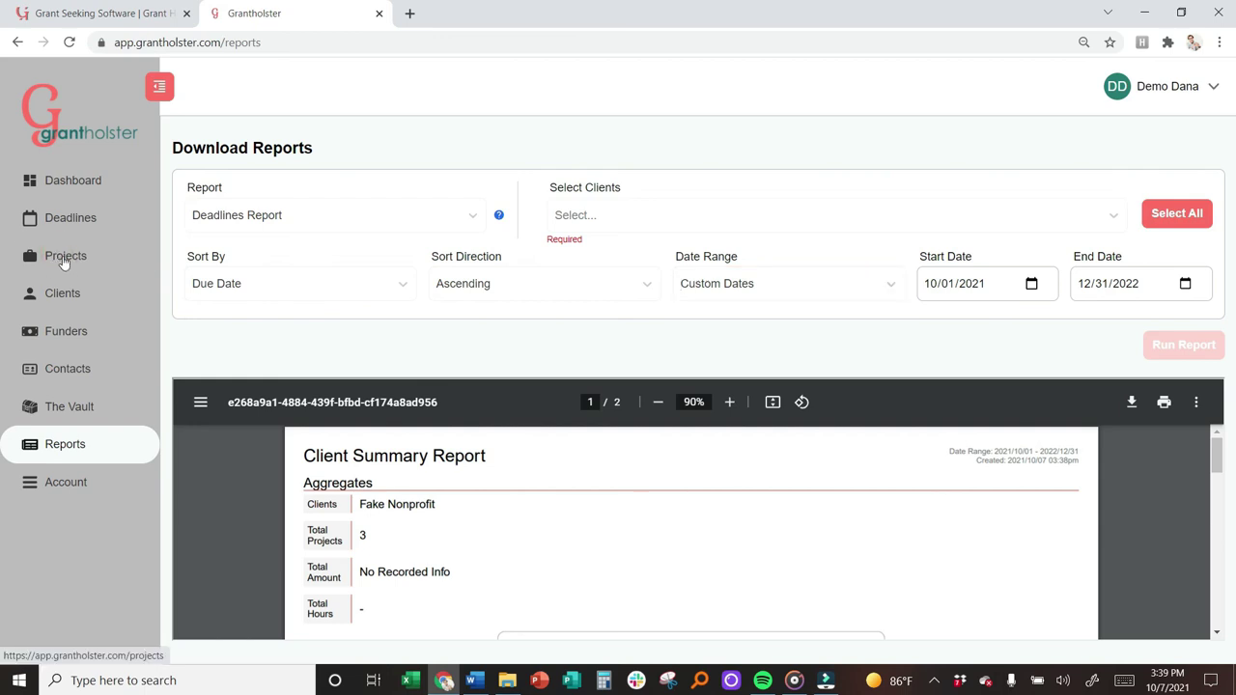
left_click(74, 263)
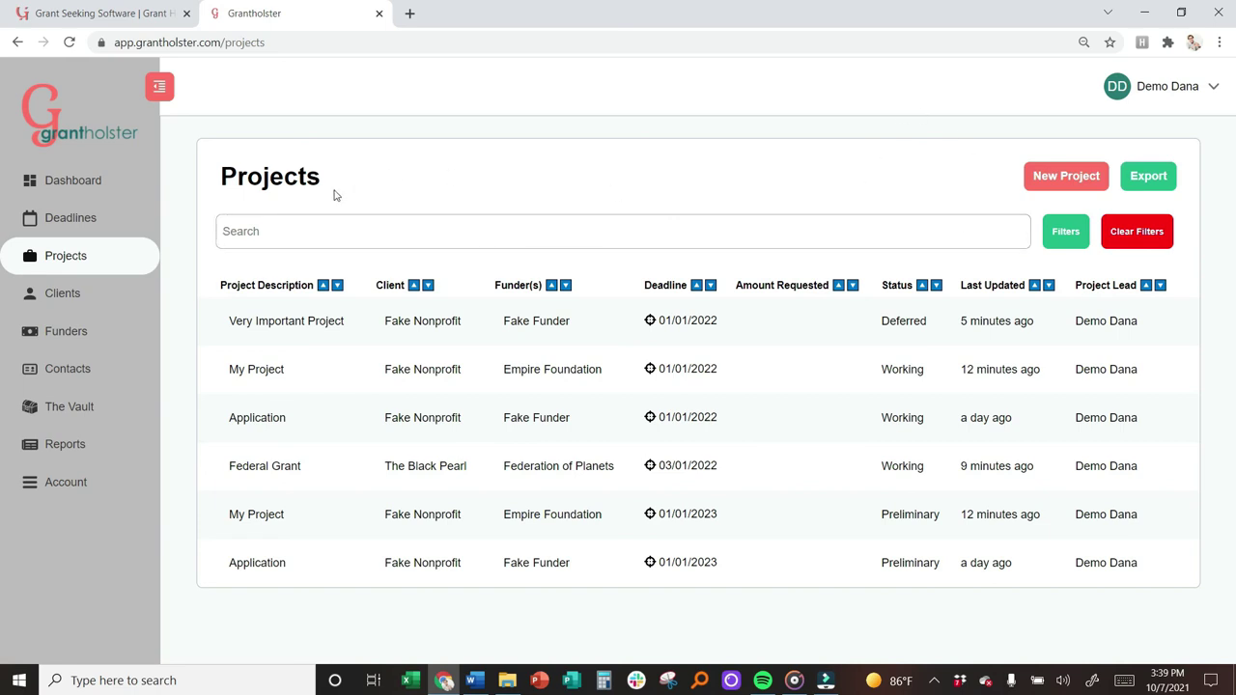
left_click(57, 184)
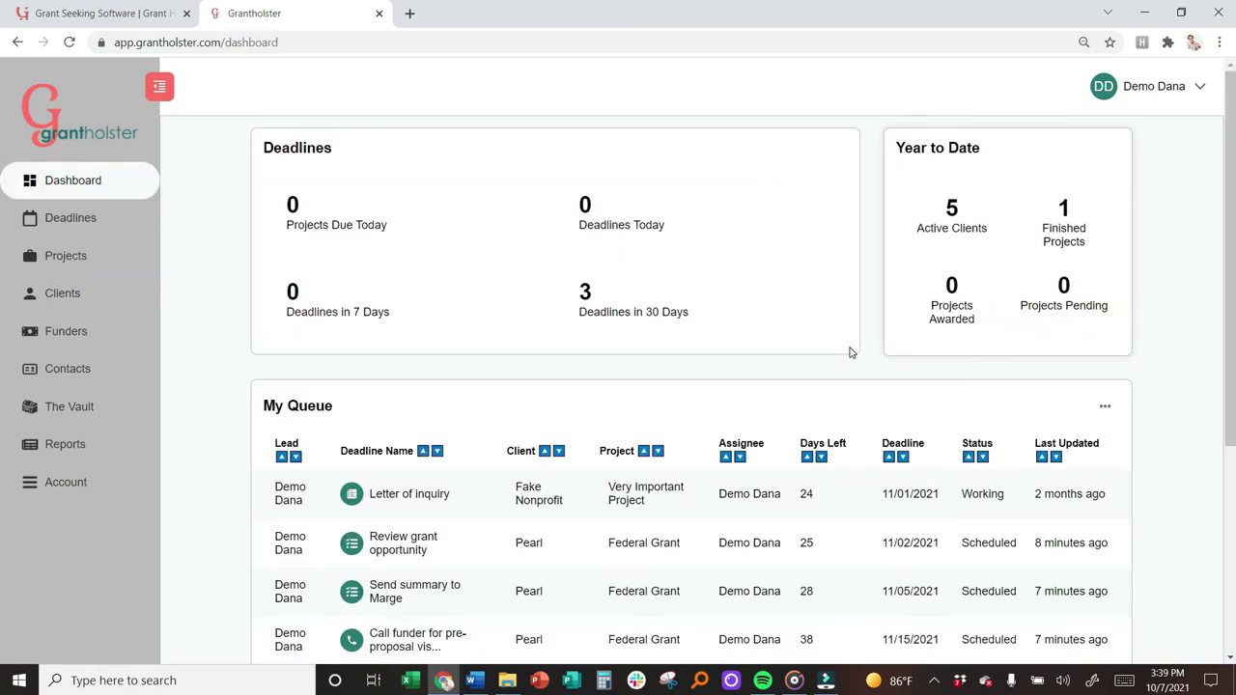
scroll(804, 346, "down", 3)
scroll(806, 348, "down", 1)
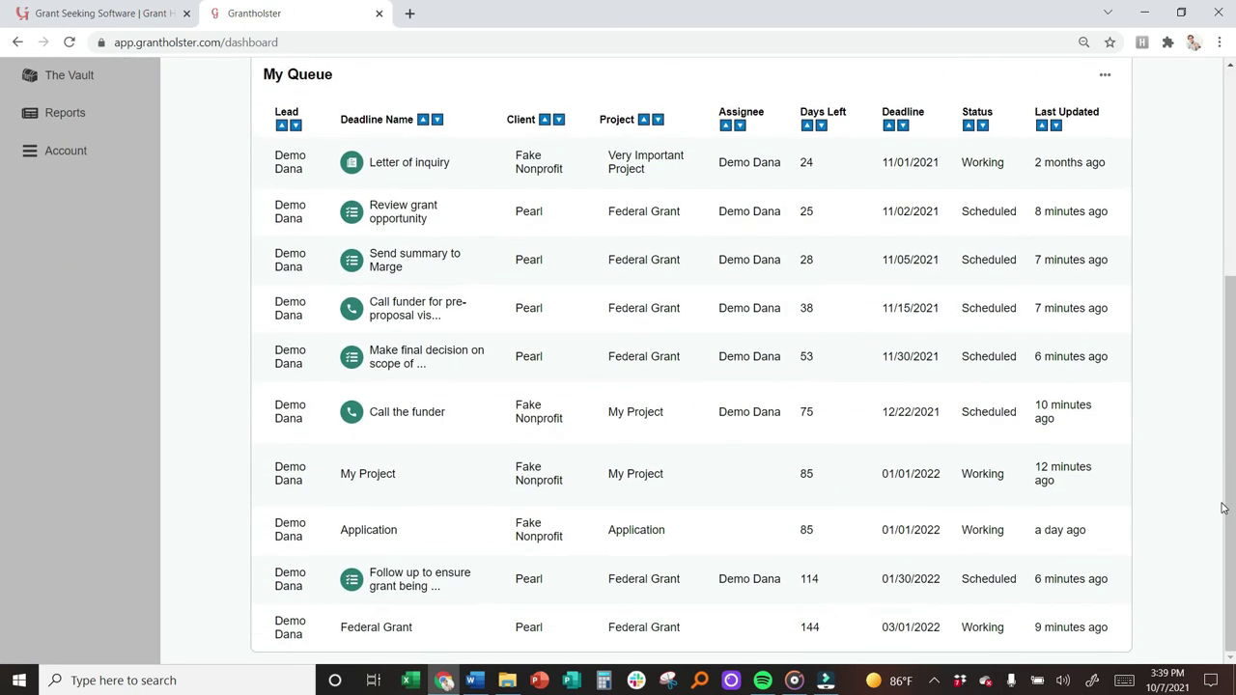
scroll(1153, 496, "up", 2)
scroll(1149, 498, "down", 2)
scroll(967, 514, "up", 4)
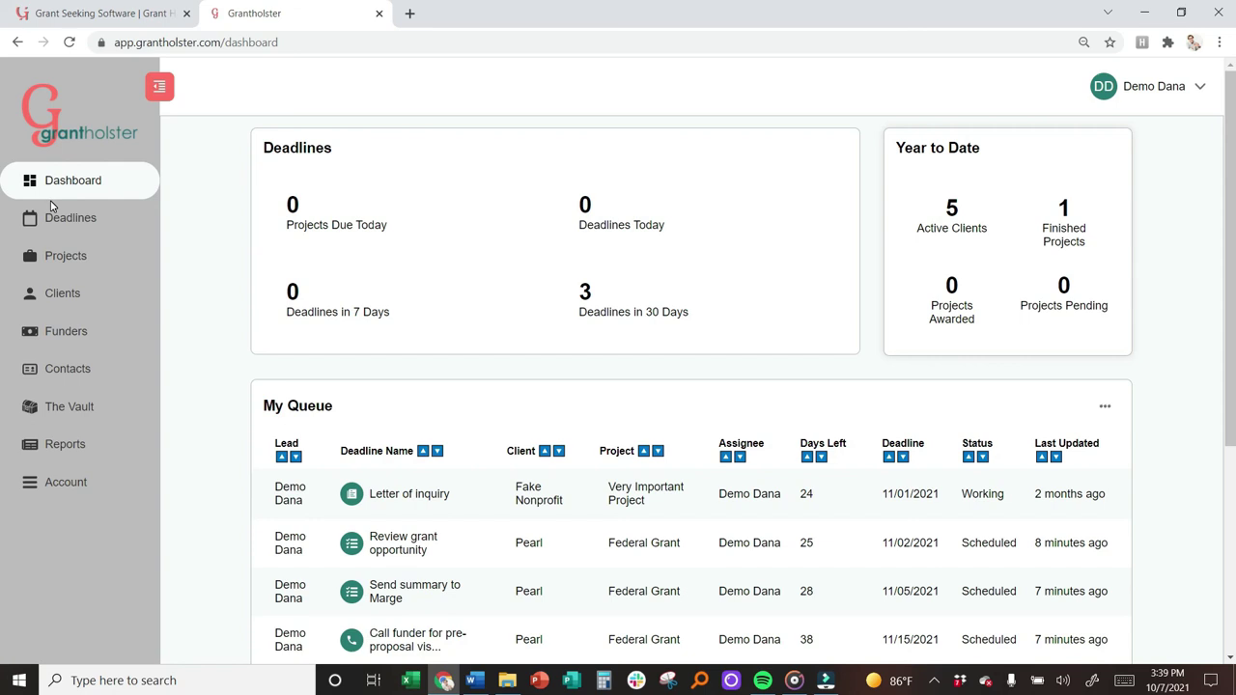
Step: Switch to the Grant Holster website and look through its home page, from the testimonials to the Take a Look section
left_click(97, 11)
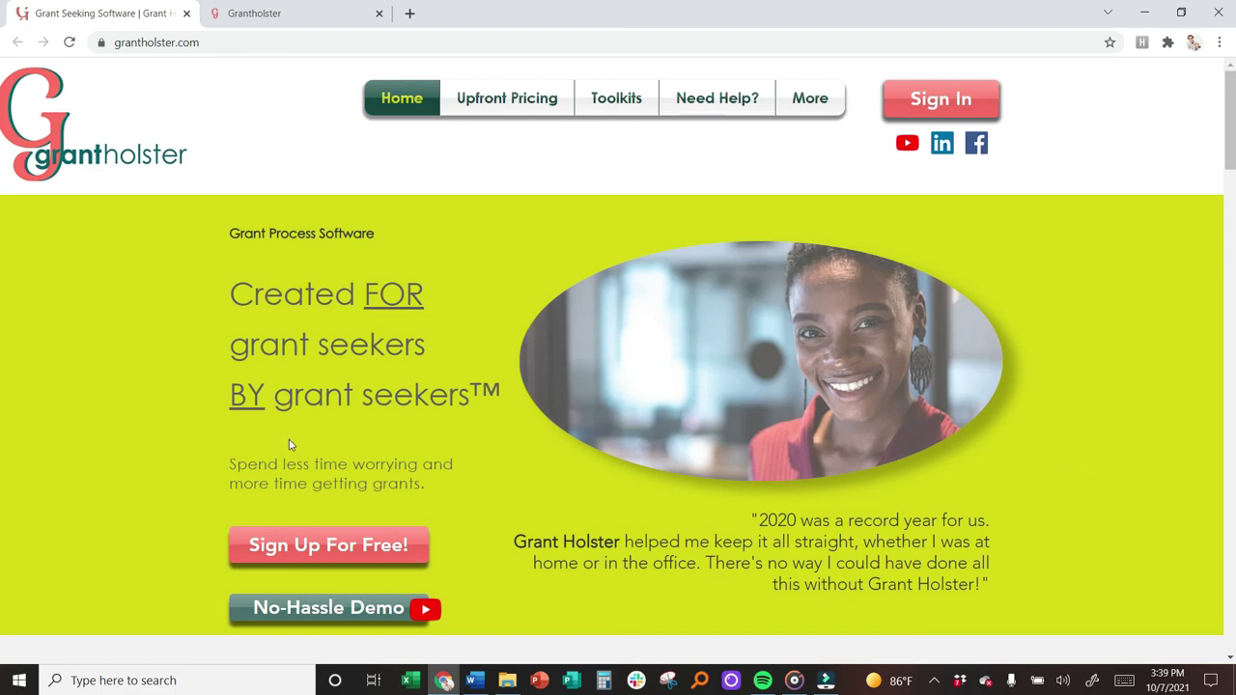
scroll(287, 441, "down", 5)
scroll(981, 567, "down", 2)
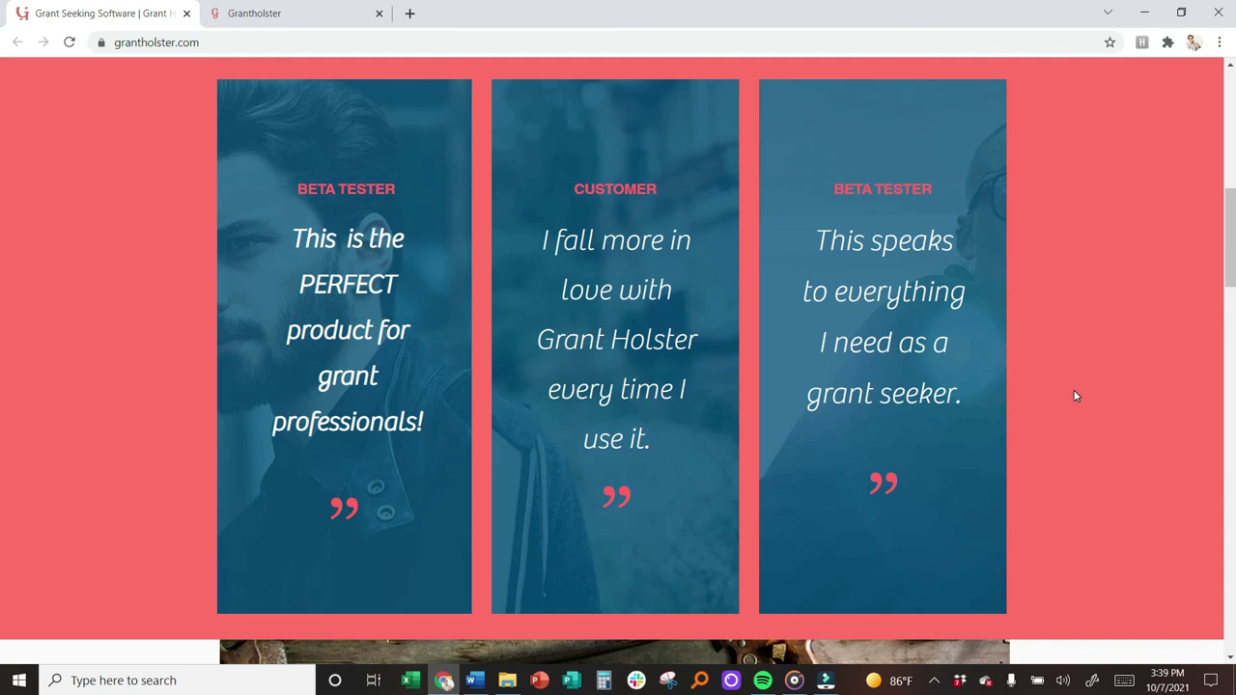
scroll(1076, 396, "down", 1)
scroll(1079, 395, "down", 1)
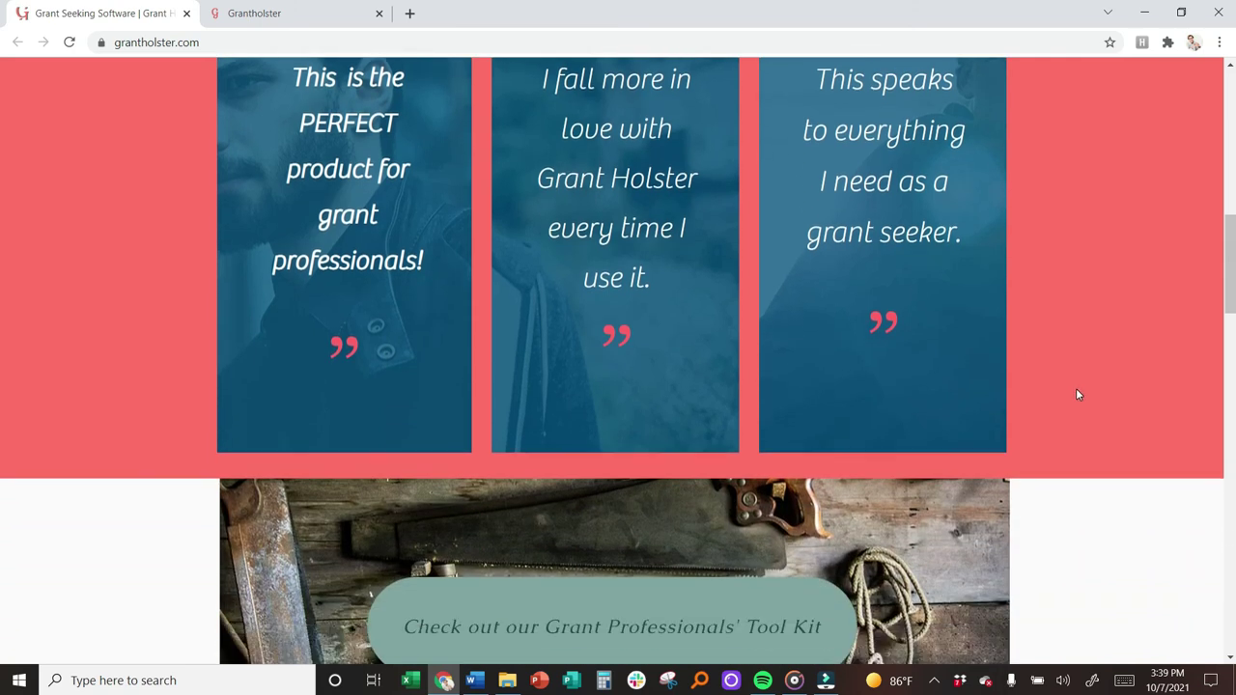
scroll(1078, 395, "down", 4)
scroll(1089, 406, "down", 1)
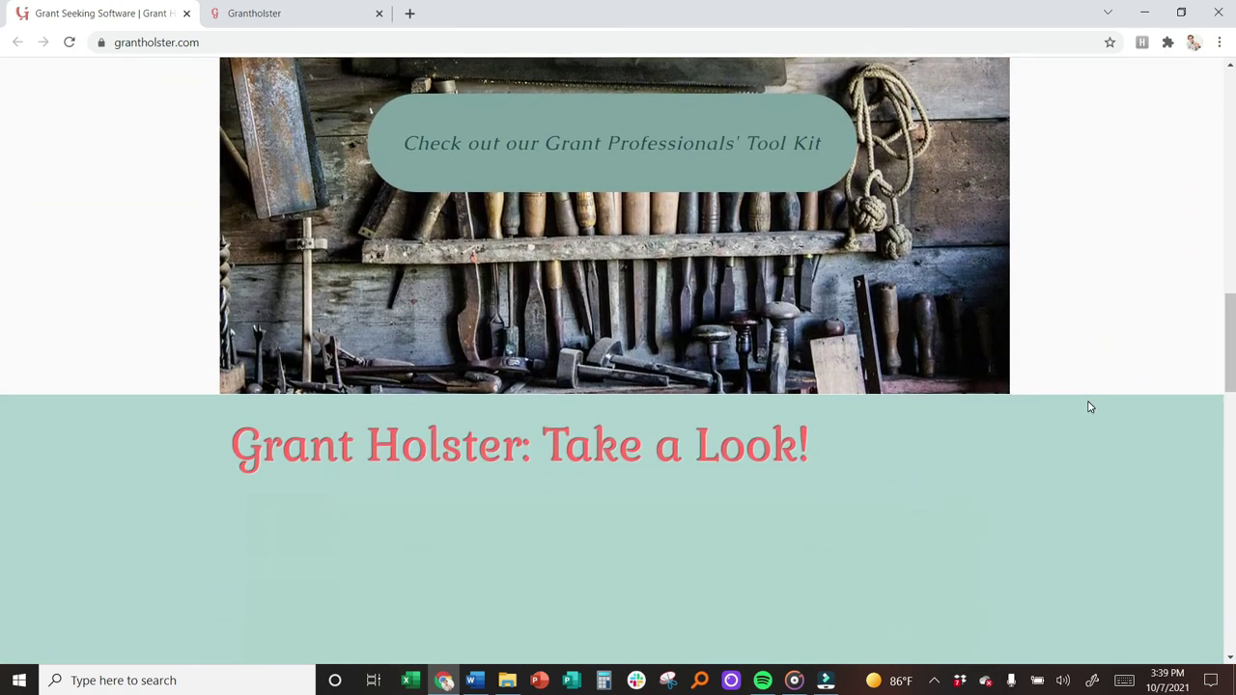
scroll(1090, 407, "down", 2)
scroll(996, 491, "up", 15)
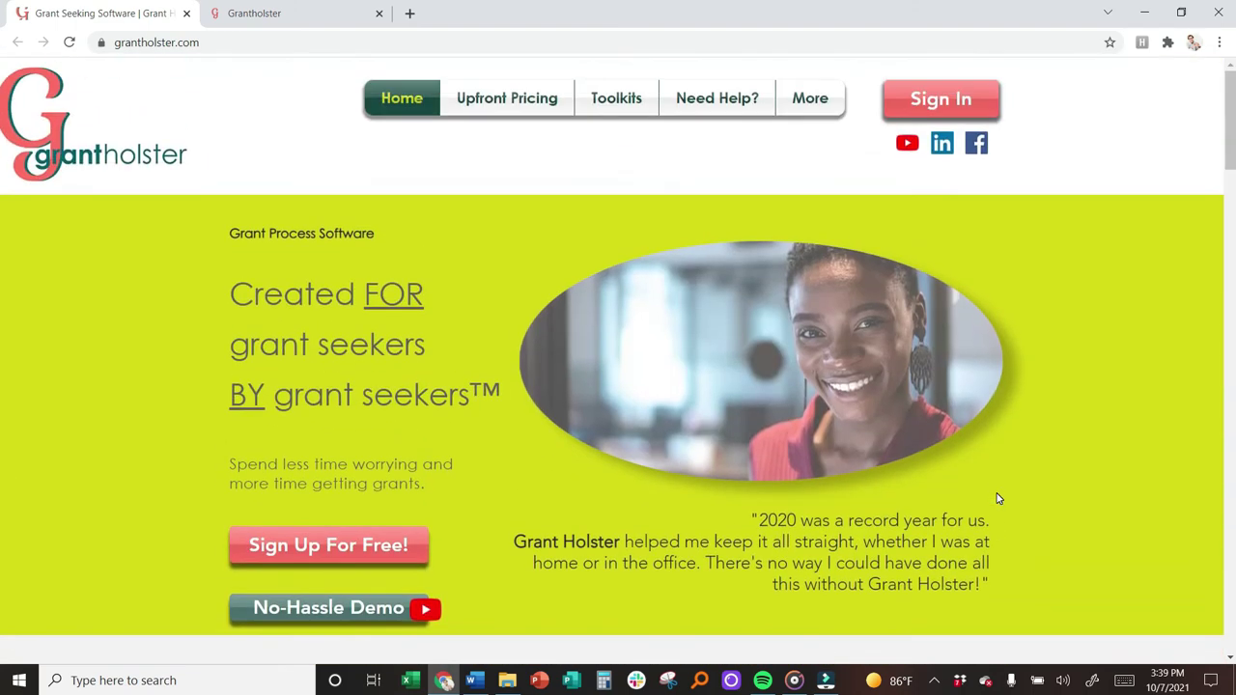